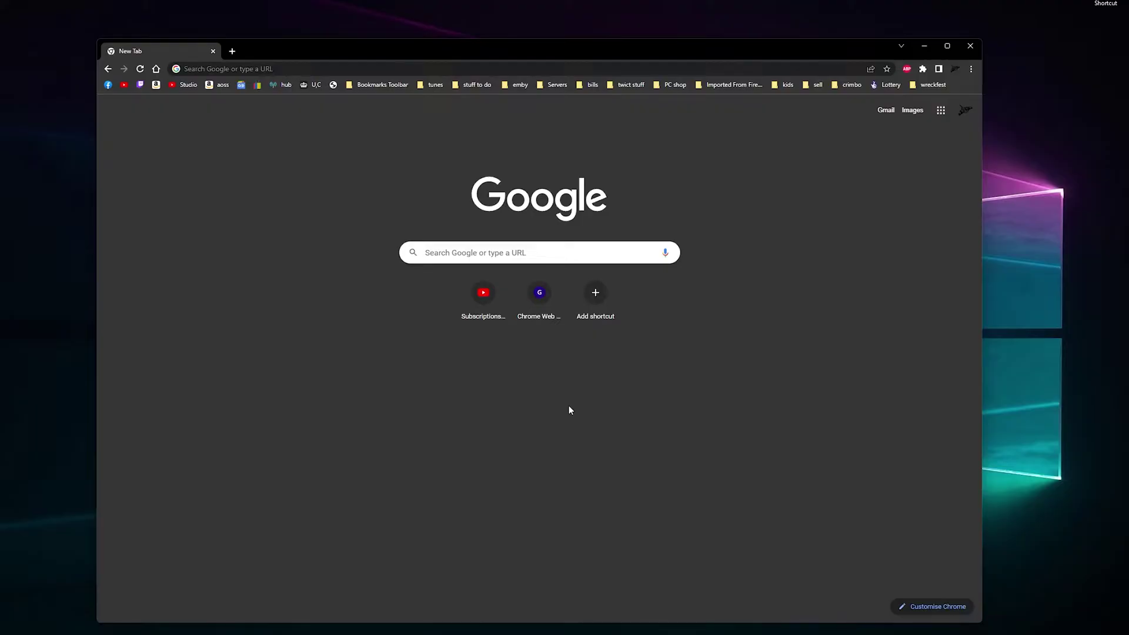
Search Google for 'steam cmd' and open the Valve Developer Community SteamCMD page.
click(512, 252)
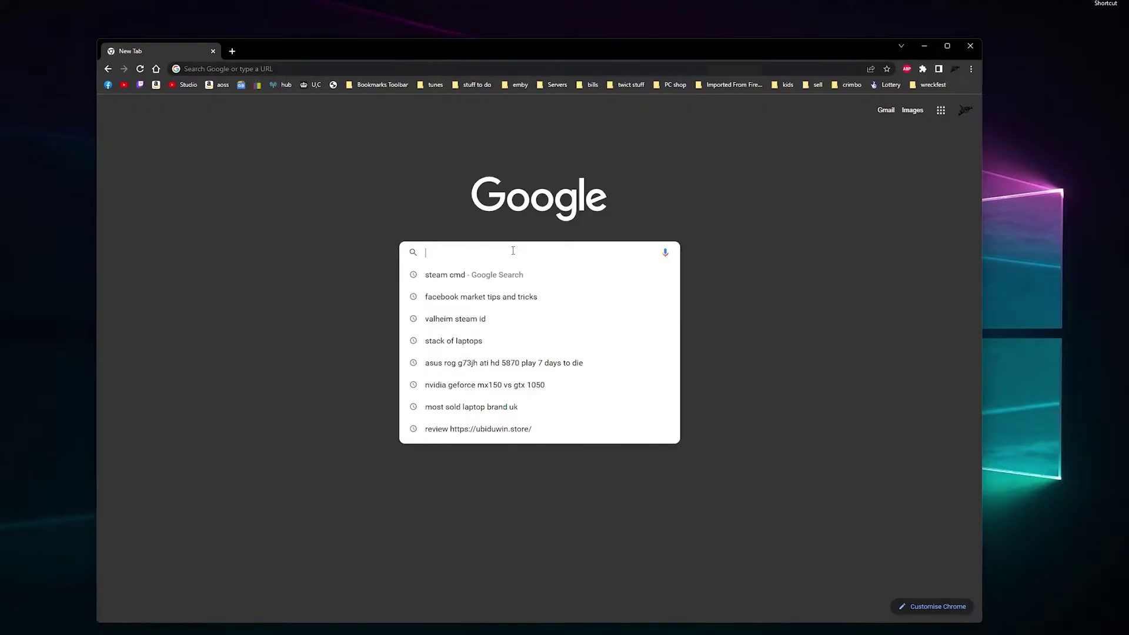
click(434, 277)
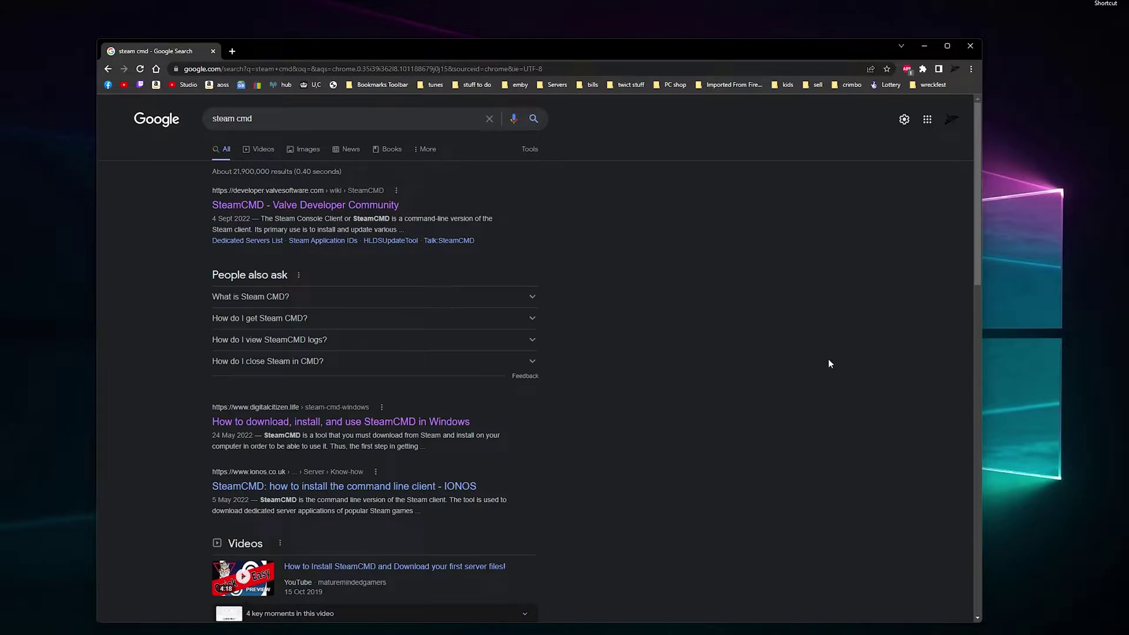
click(359, 208)
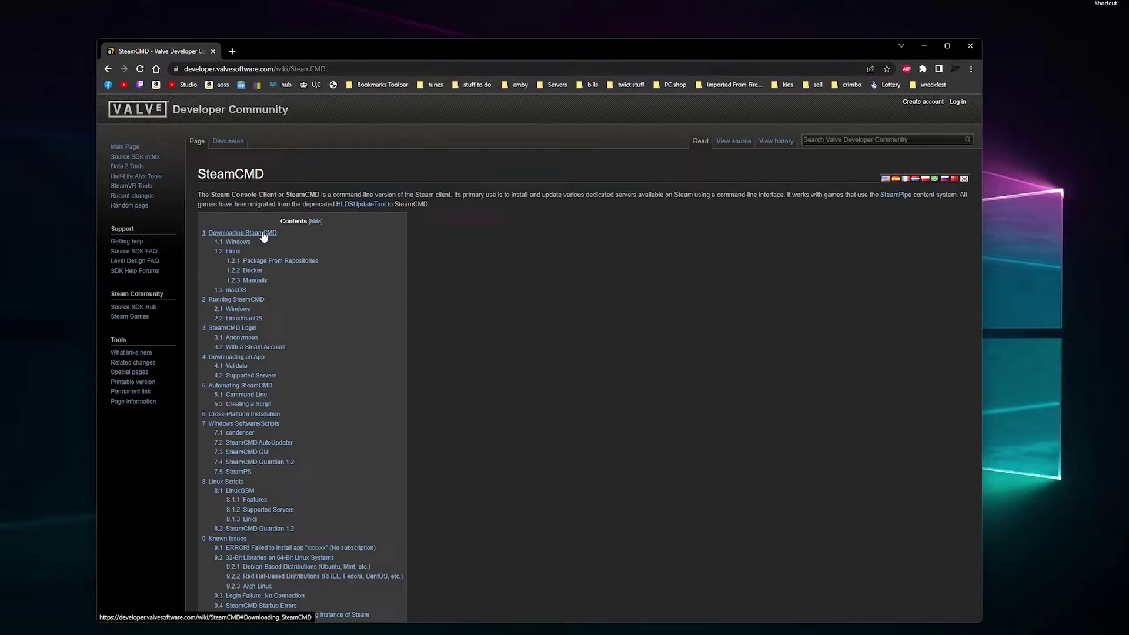
Download steamcmd.zip from the 1.1 Windows section and put a copy on the desktop.
click(244, 244)
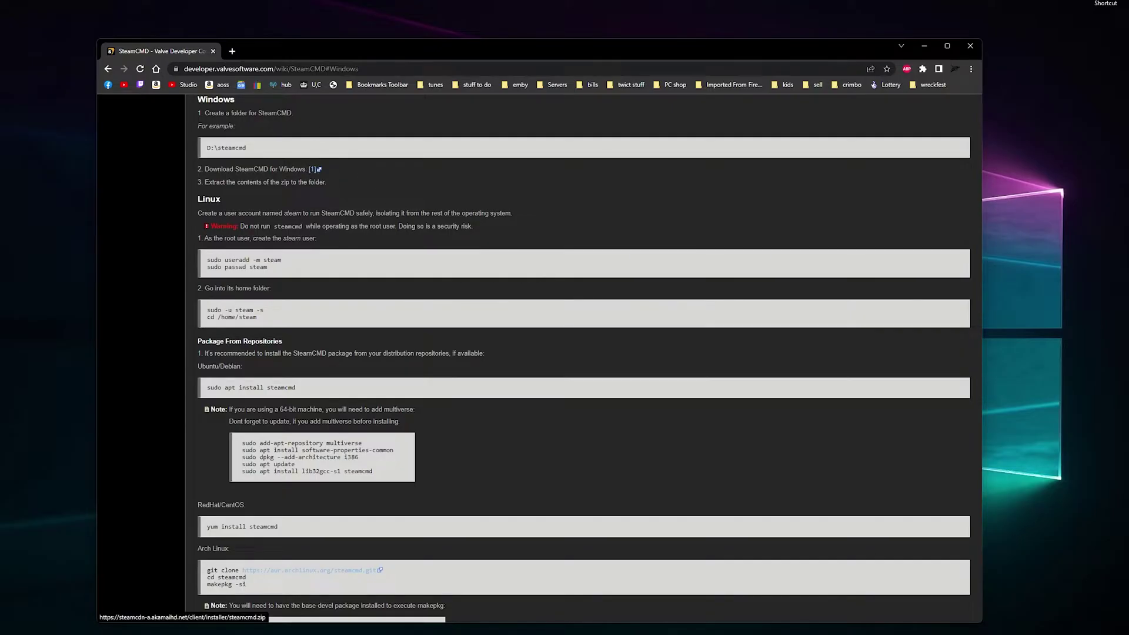
click(314, 169)
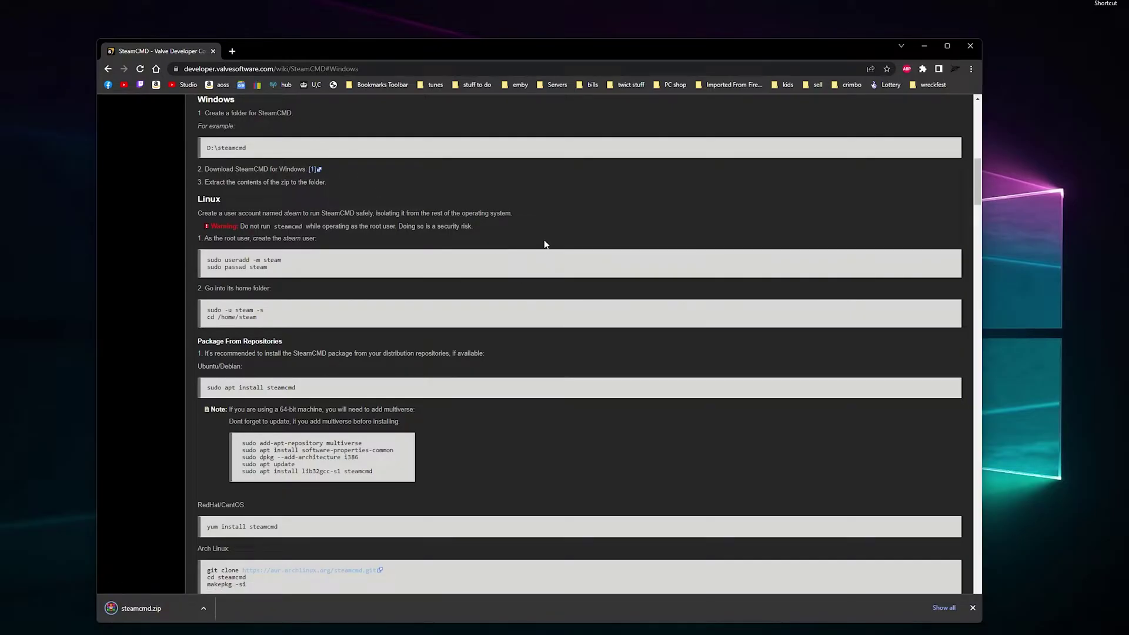
mouse_move(567, 52)
mouse_down()
mouse_move(607, 51)
mouse_move(605, 64)
mouse_move(582, 58)
mouse_up()
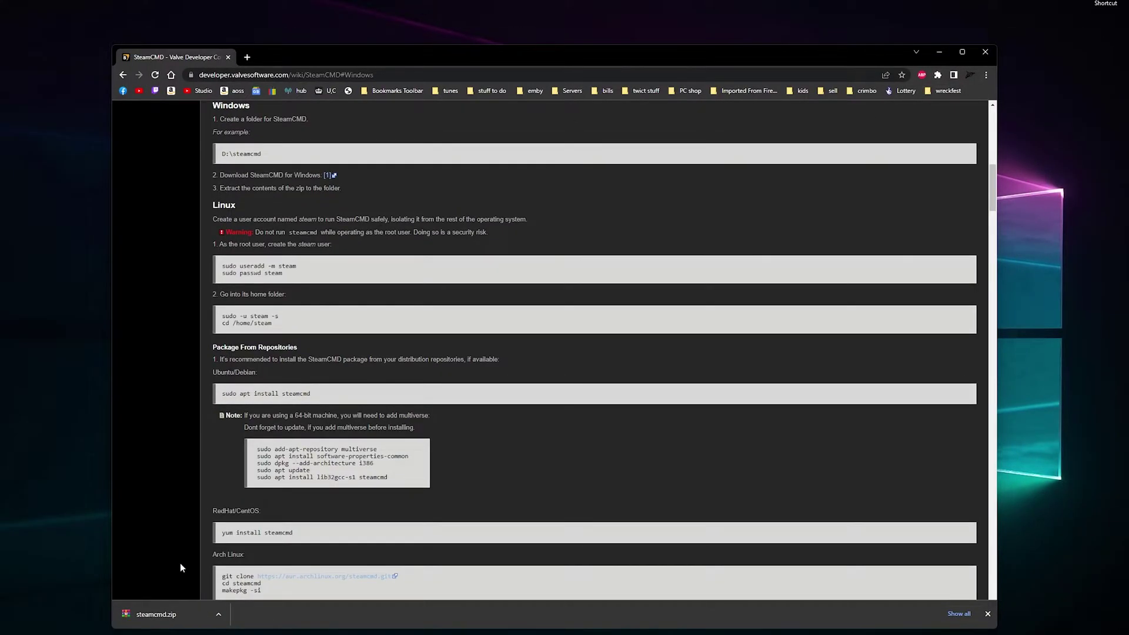
drag(160, 614, 42, 435)
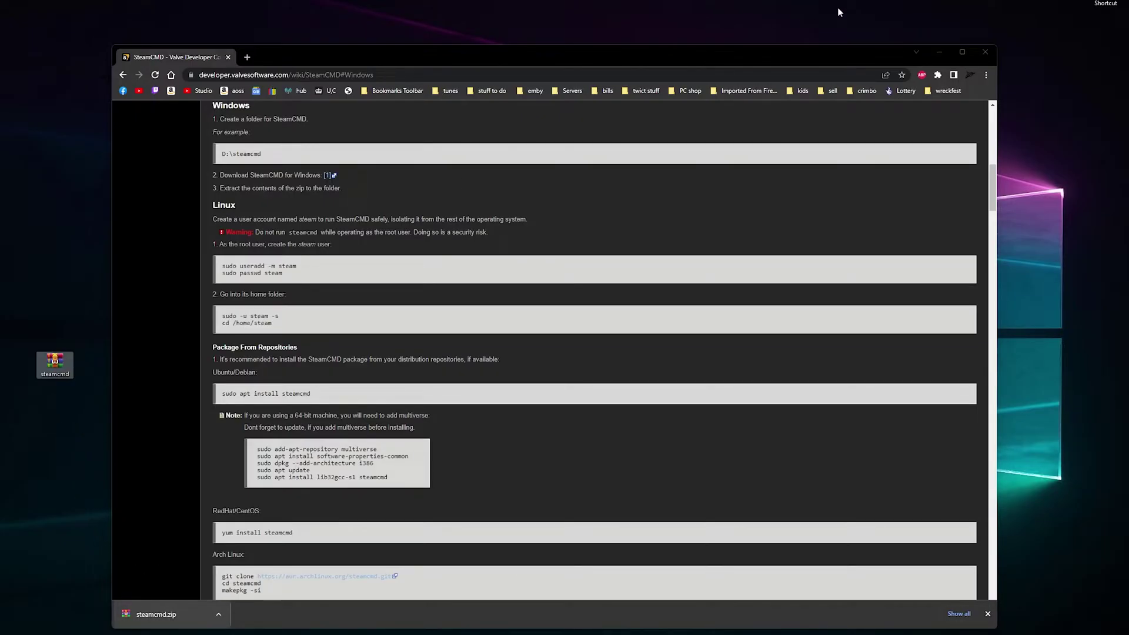
Close Chrome and create a desktop folder named 'steam cmd' beside the steamcmd archive.
click(990, 55)
drag(62, 371, 628, 345)
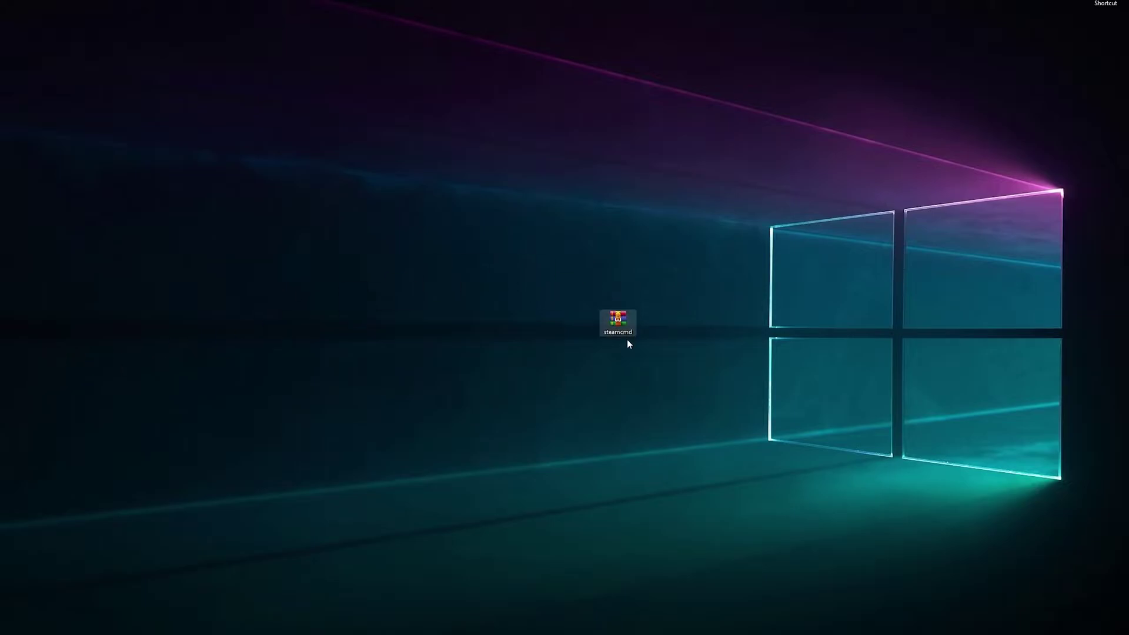
right_click(339, 306)
mouse_move(379, 407)
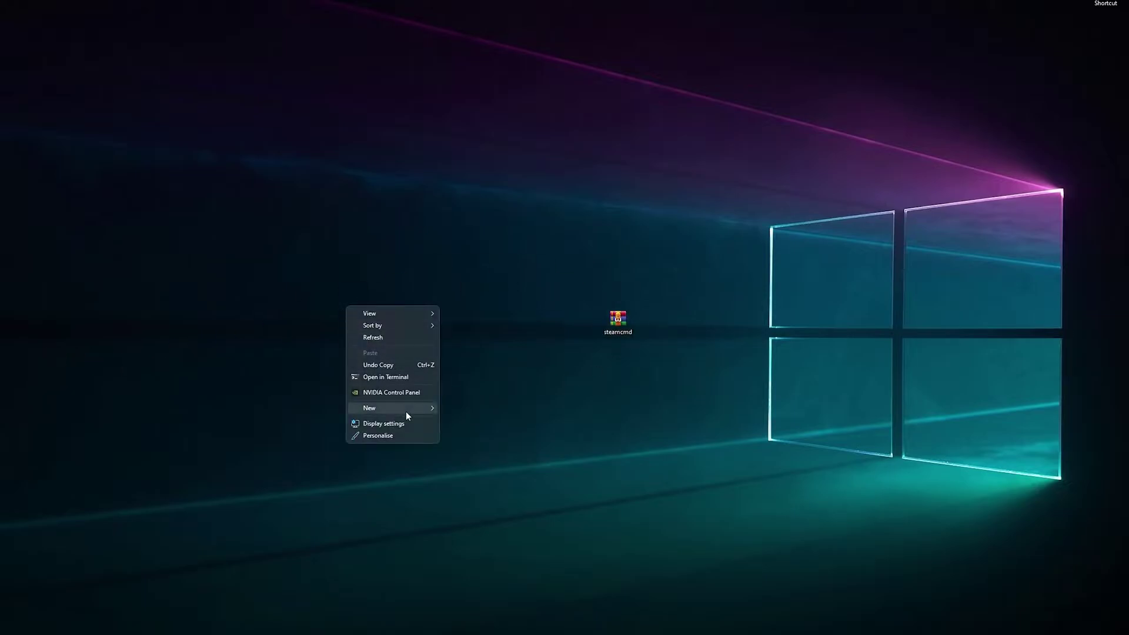
click(477, 412)
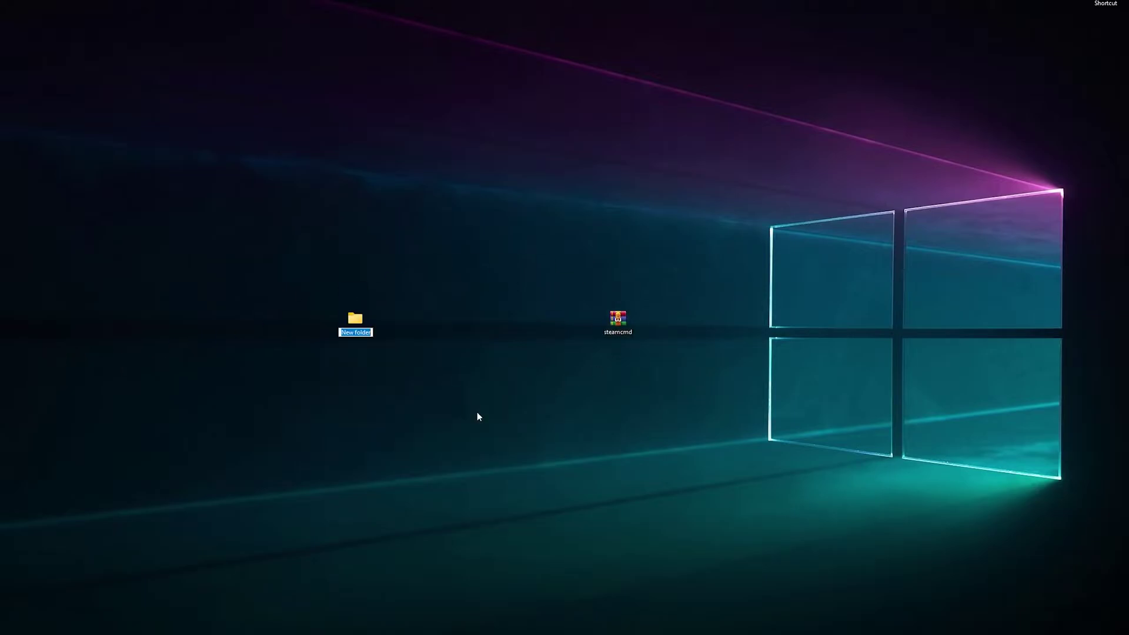
text(steam)
text( cmd)
key(Return)
Open steamcmd.zip, dismiss the trial reminder, and drag steamcmd.exe into 'steam cmd'.
double_click(618, 322)
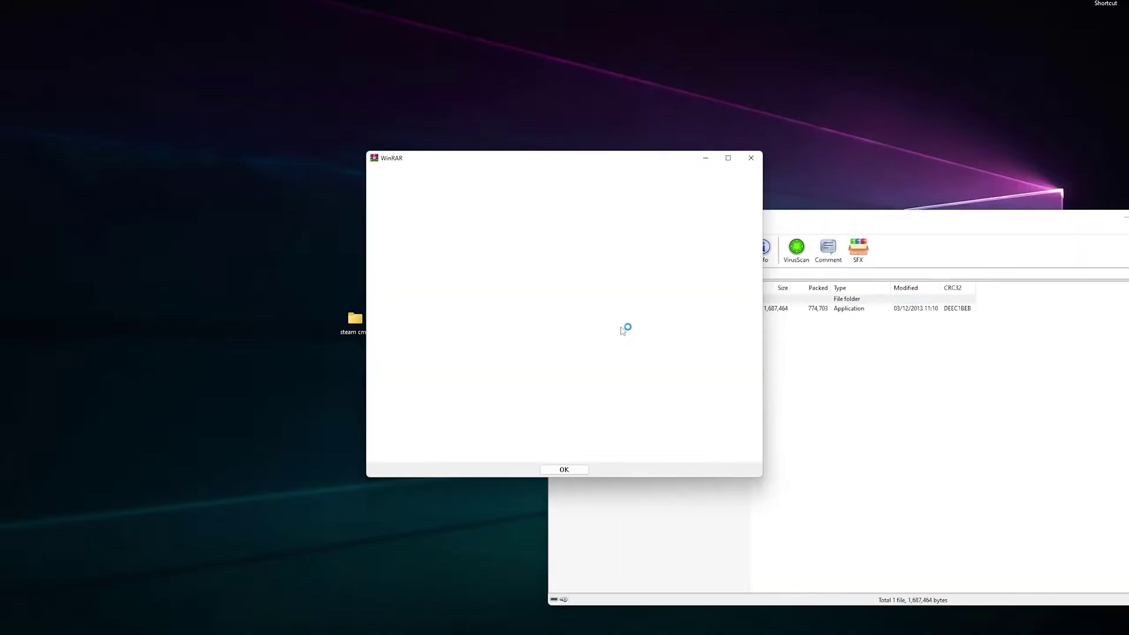
click(563, 469)
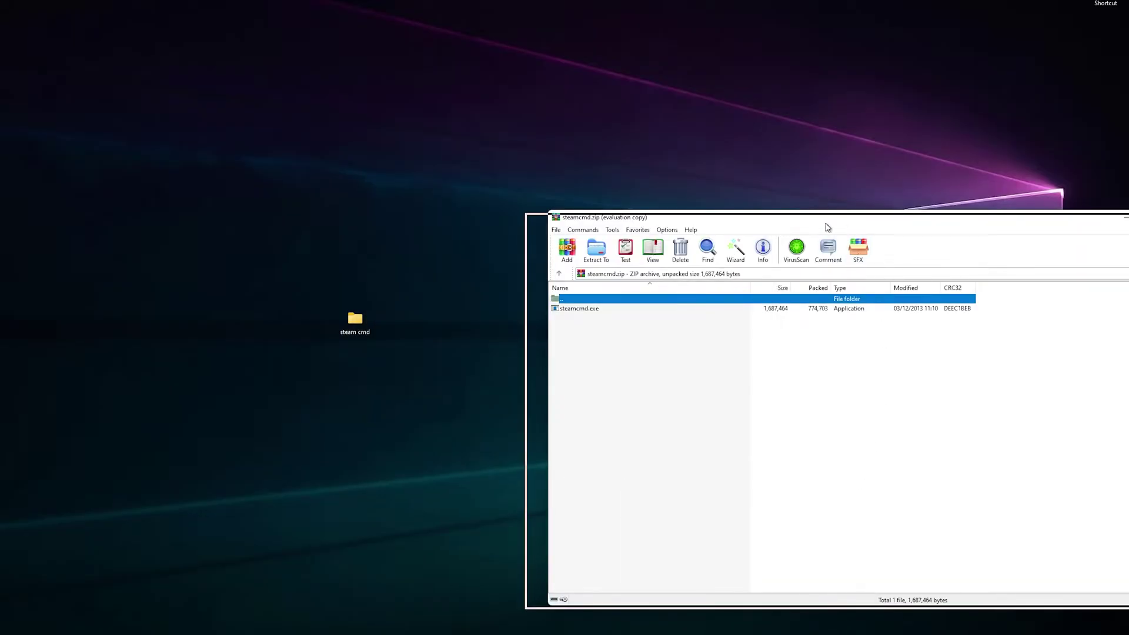
drag(850, 223, 836, 218)
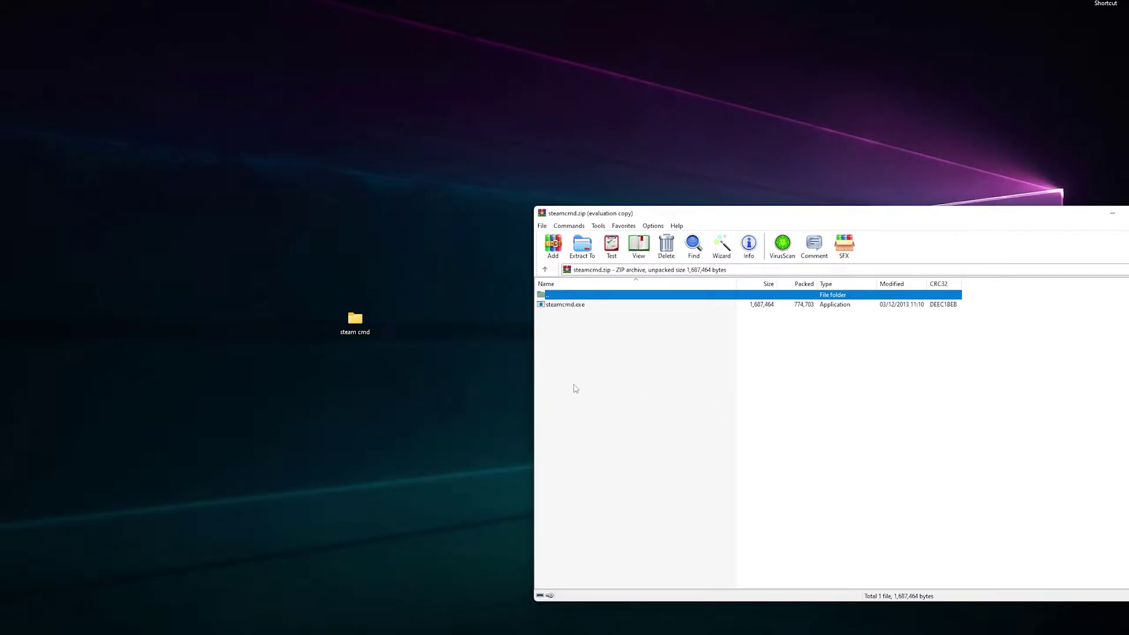
click(578, 306)
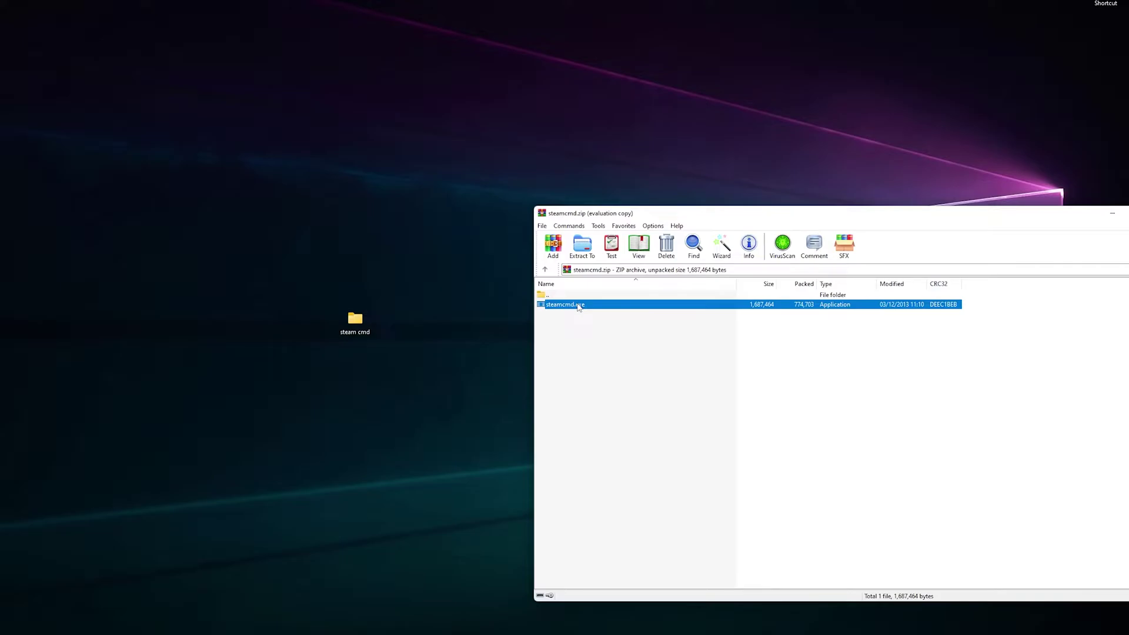
drag(578, 306, 355, 325)
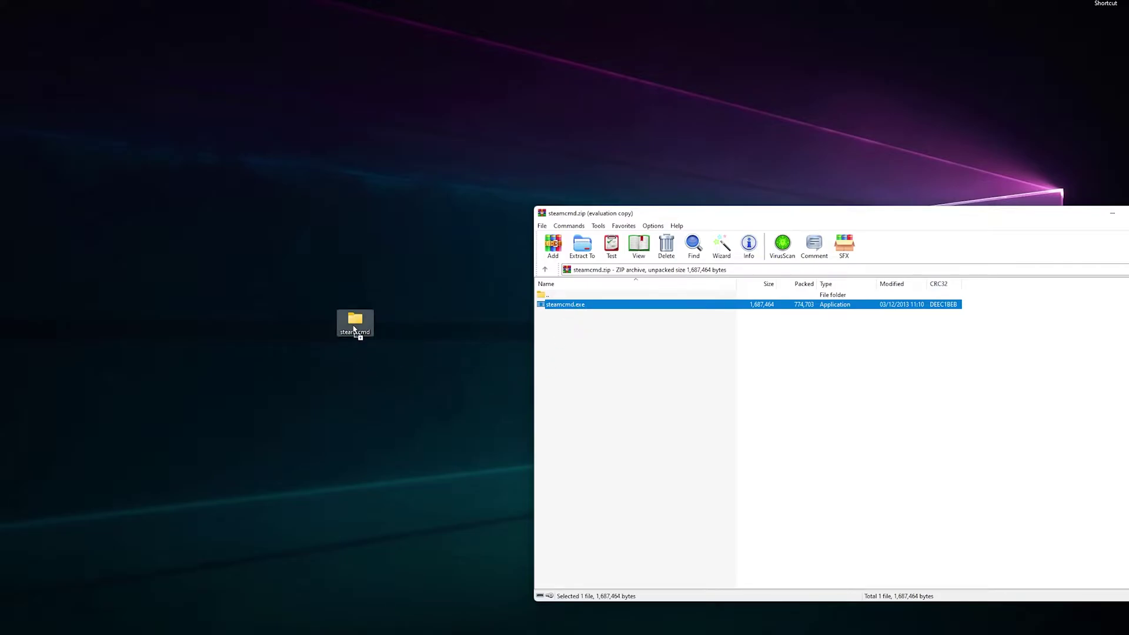
click(1122, 214)
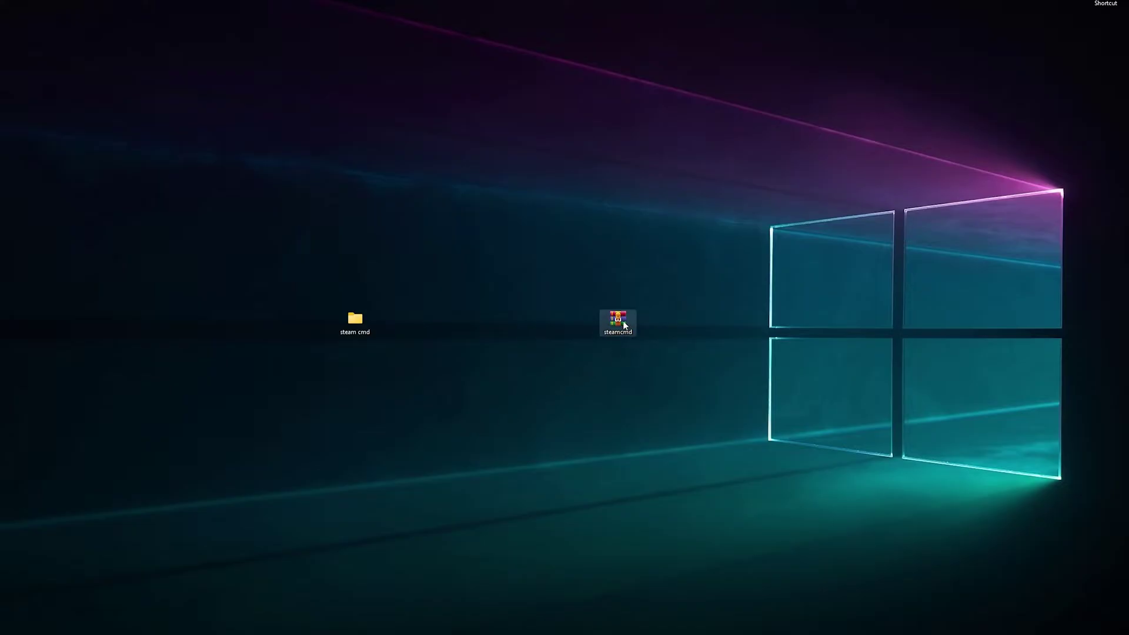
Delete steamcmd.zip, run steamcmd.exe from 'steam cmd', and minimise both windows.
drag(622, 324, 7, 71)
double_click(372, 321)
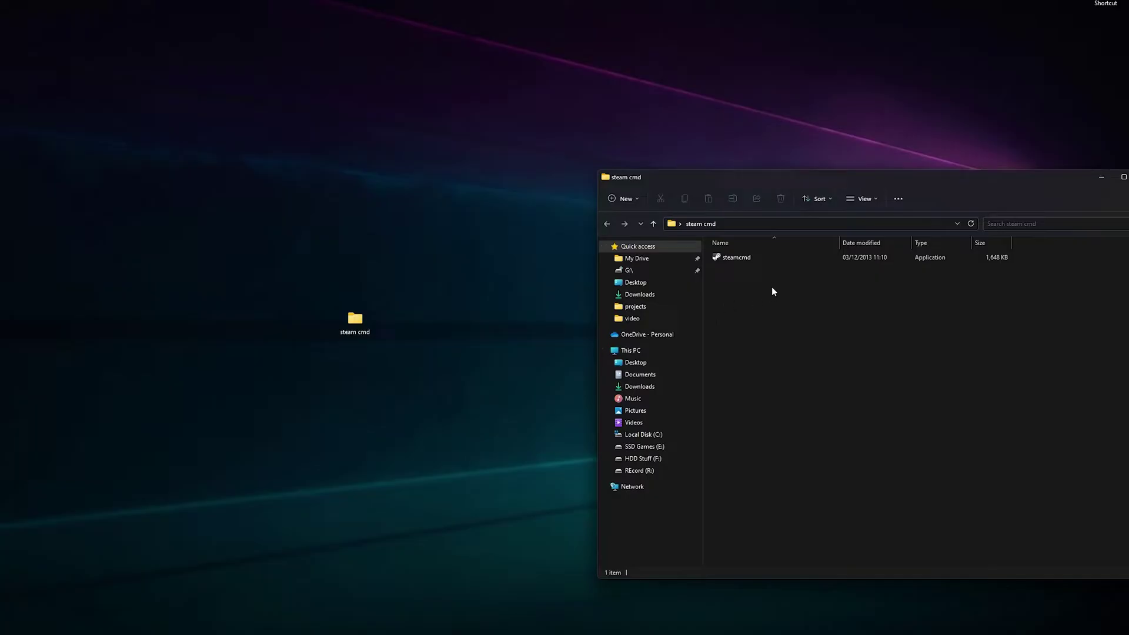
double_click(757, 260)
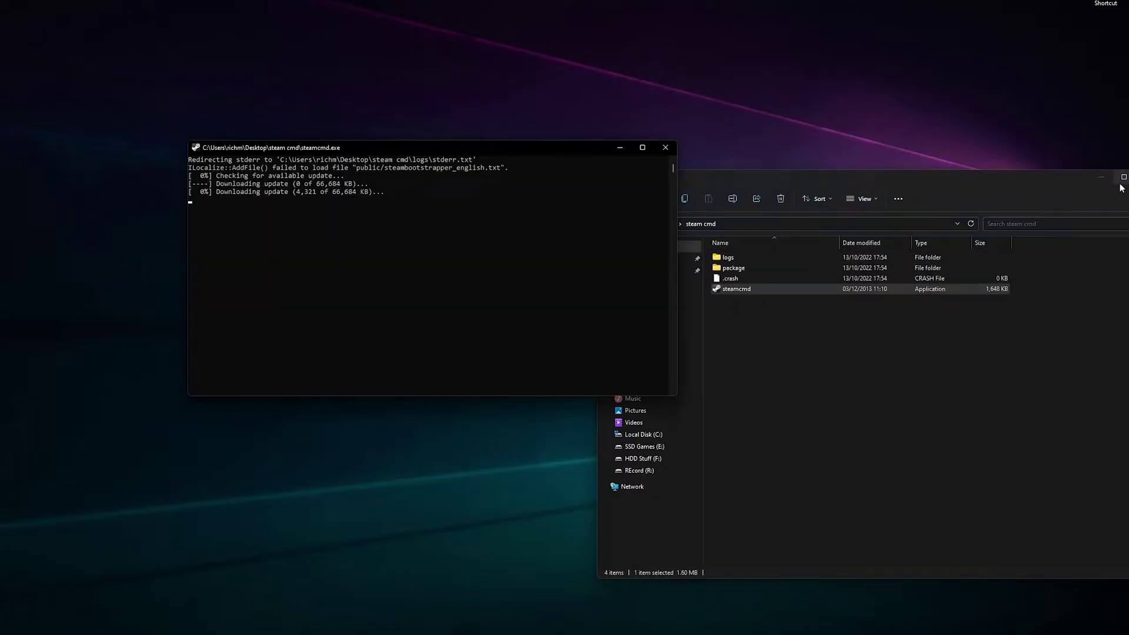
click(1099, 177)
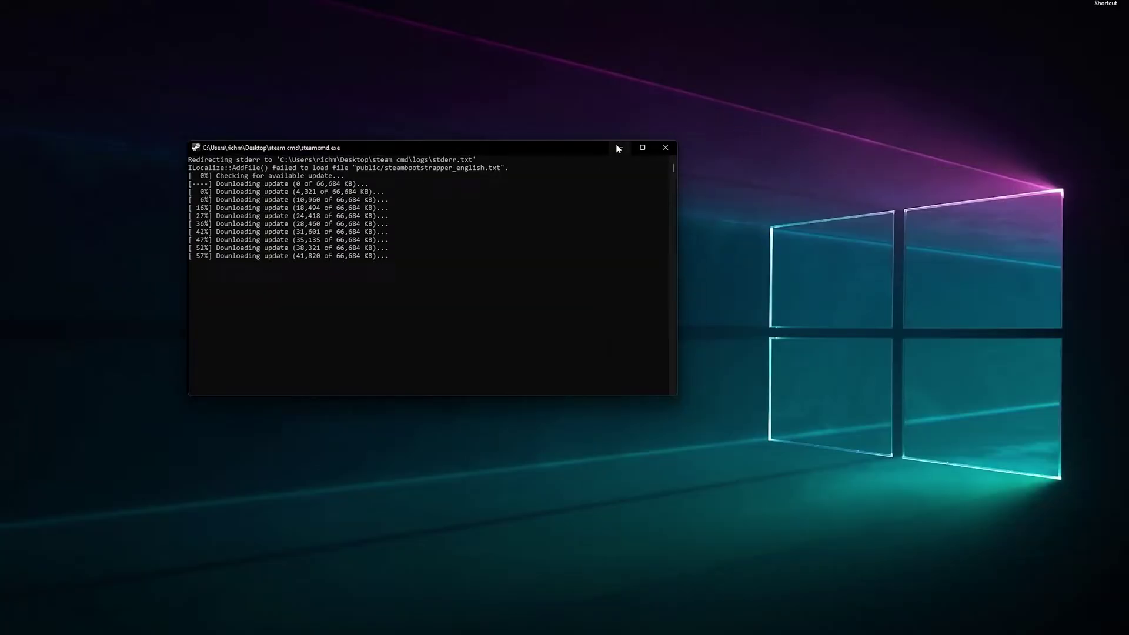
click(618, 149)
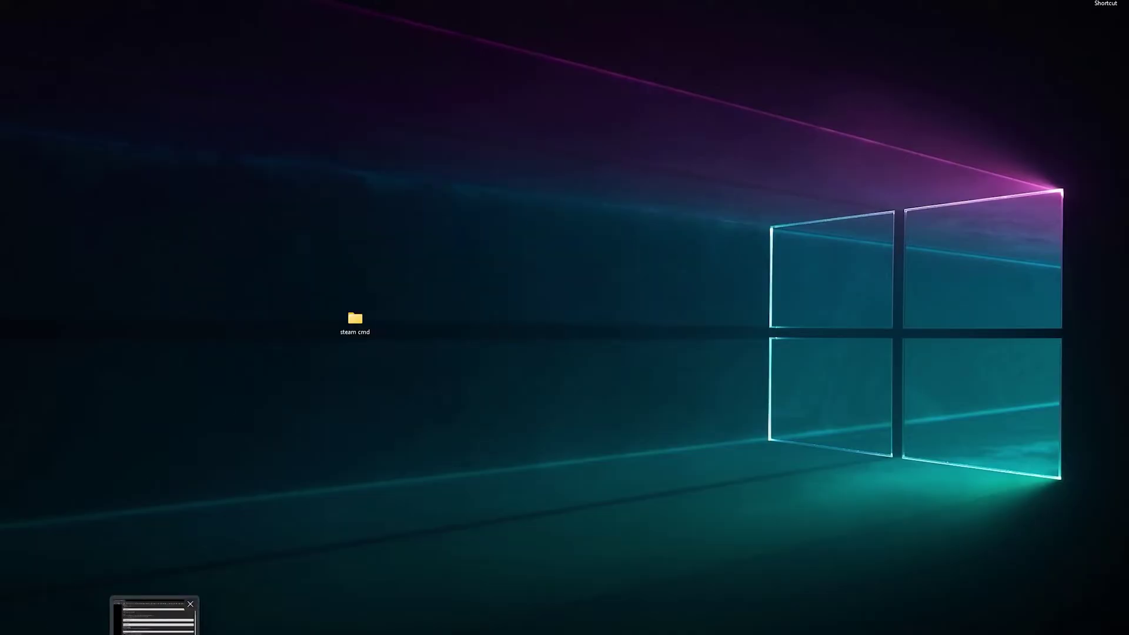
key(alt+Tab)
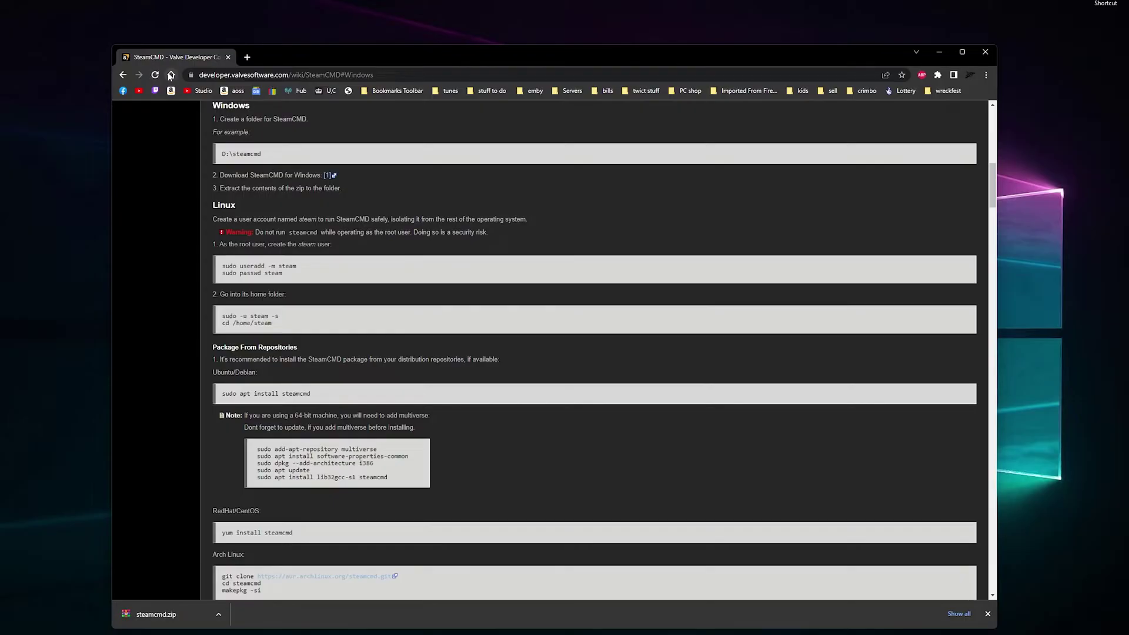
Search Google for 'wreckfest steam id' in a new tab.
click(247, 57)
click(501, 255)
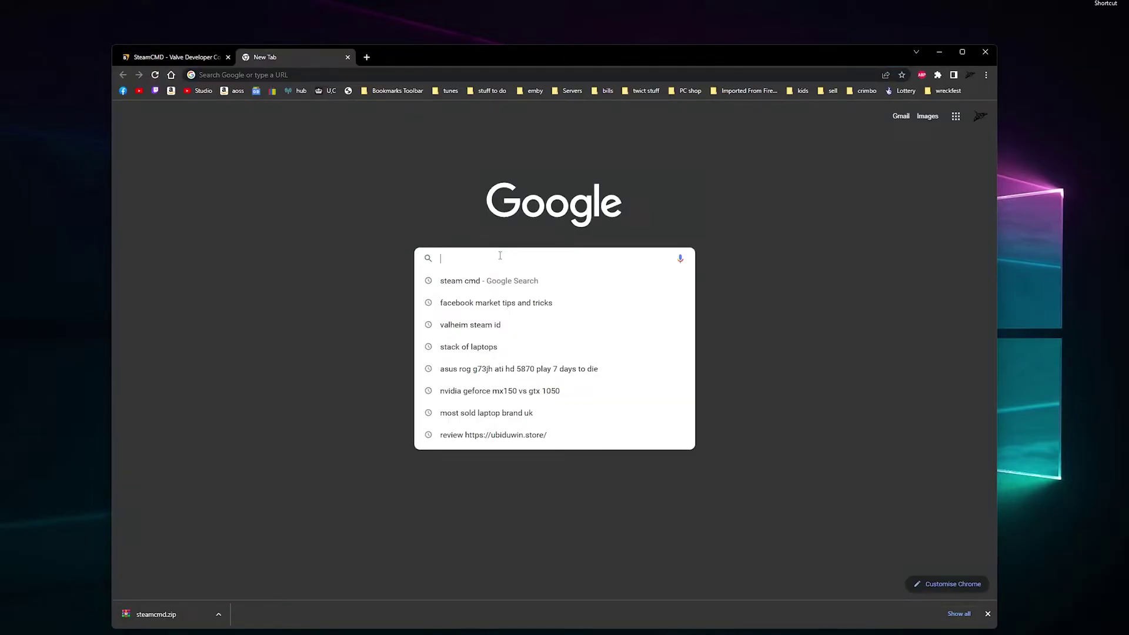
text(wreck)
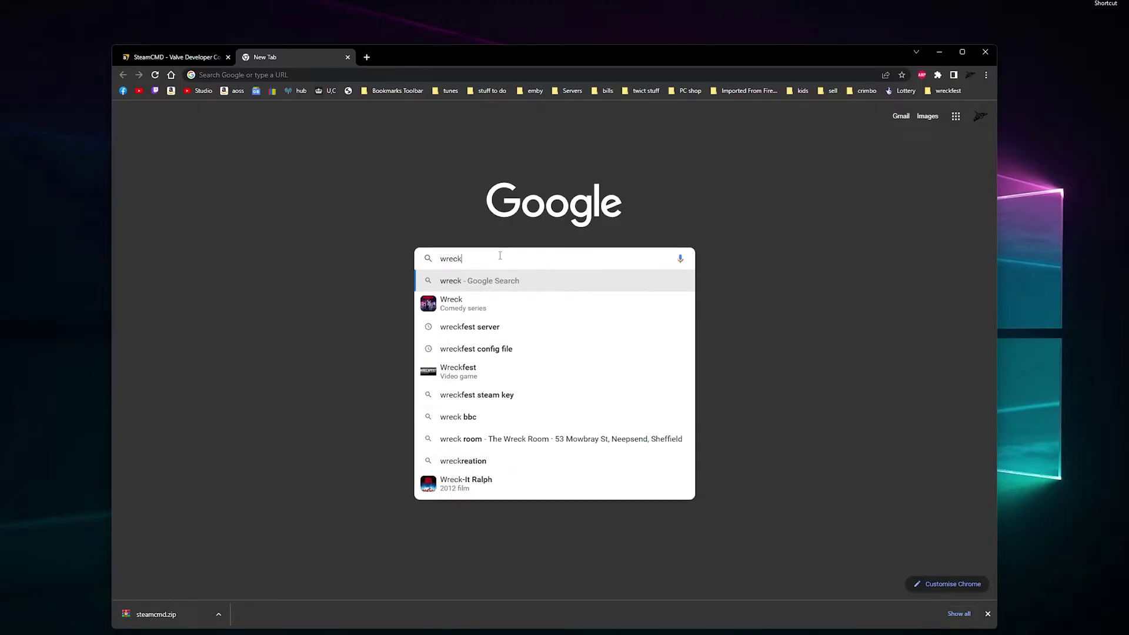
text(fest steam)
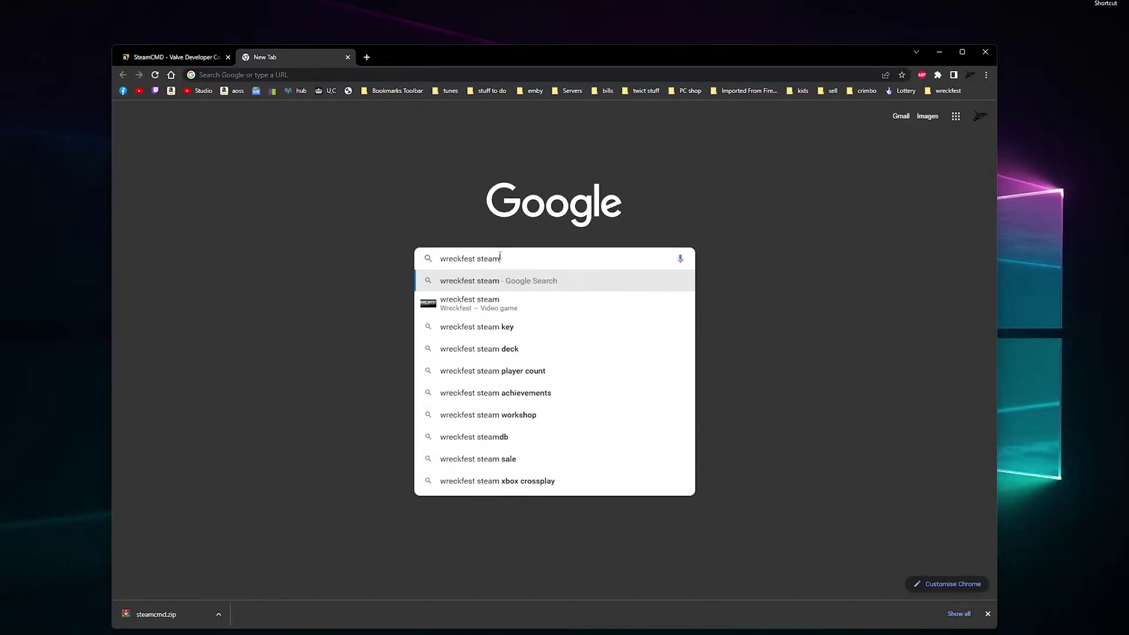
text( id)
key(Return)
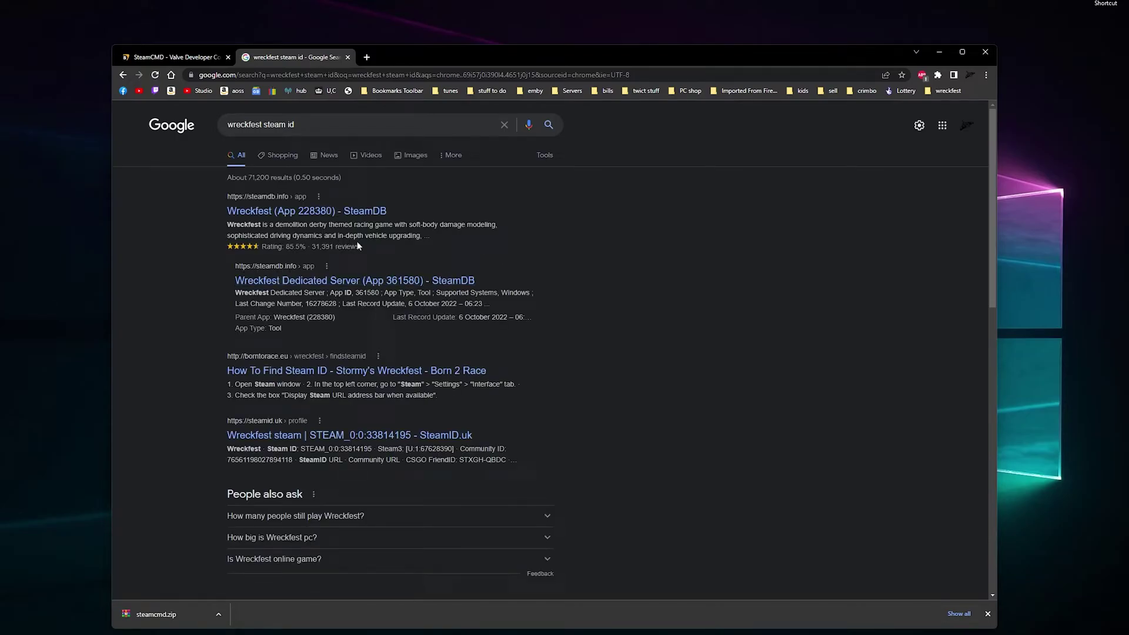
Copy Wreckfest's App ID 228380 from SteamDB and return to the search results.
click(341, 214)
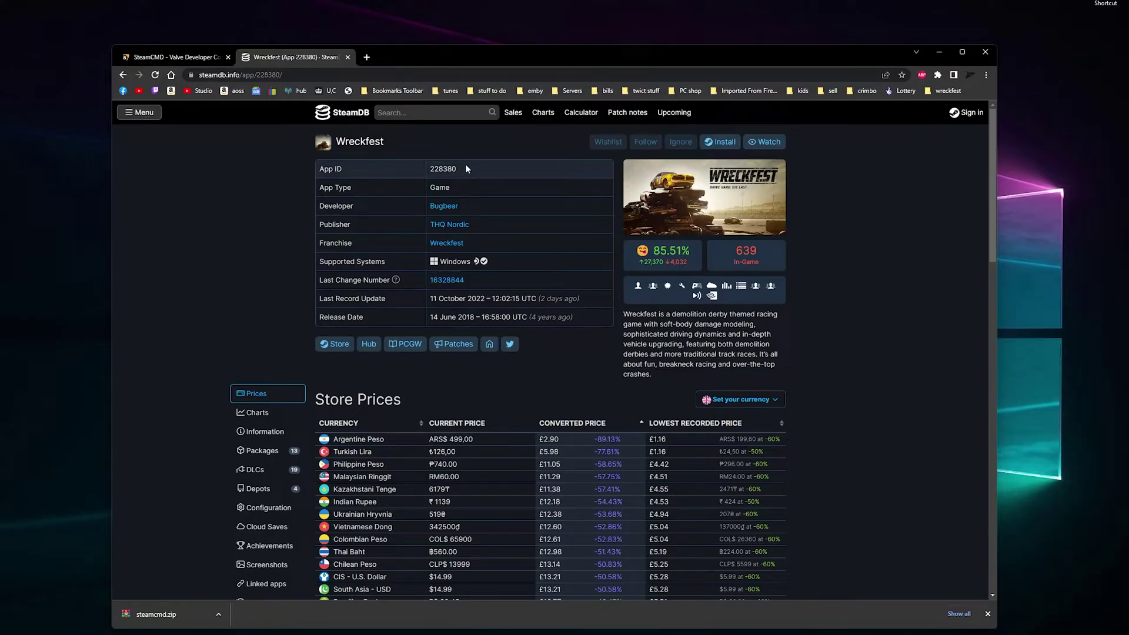
drag(438, 169, 467, 169)
double_click(435, 169)
right_click(442, 169)
click(472, 182)
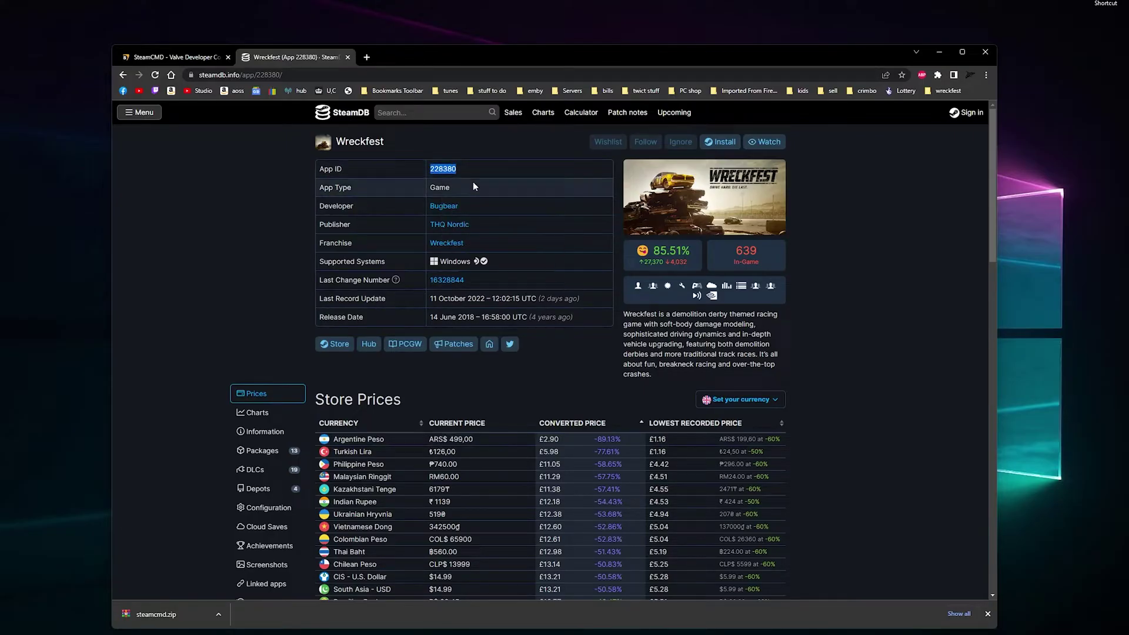
click(123, 75)
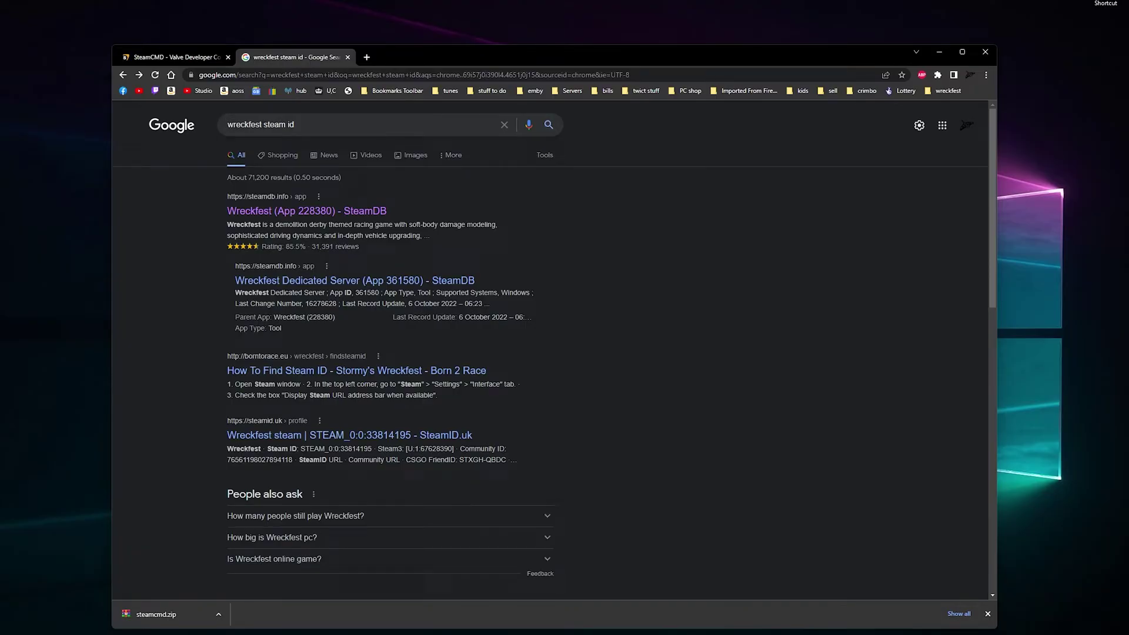
Search 'wreckfest dedicated steam id' and open the Wreckfest Dedicated Server SteamDB page.
click(264, 124)
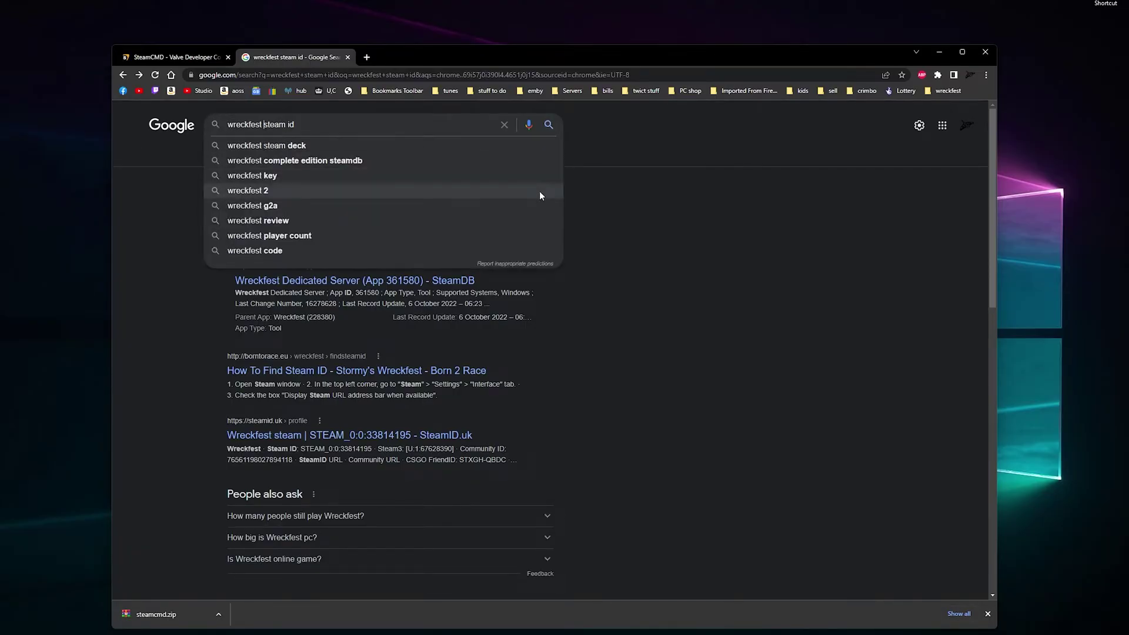
text(d)
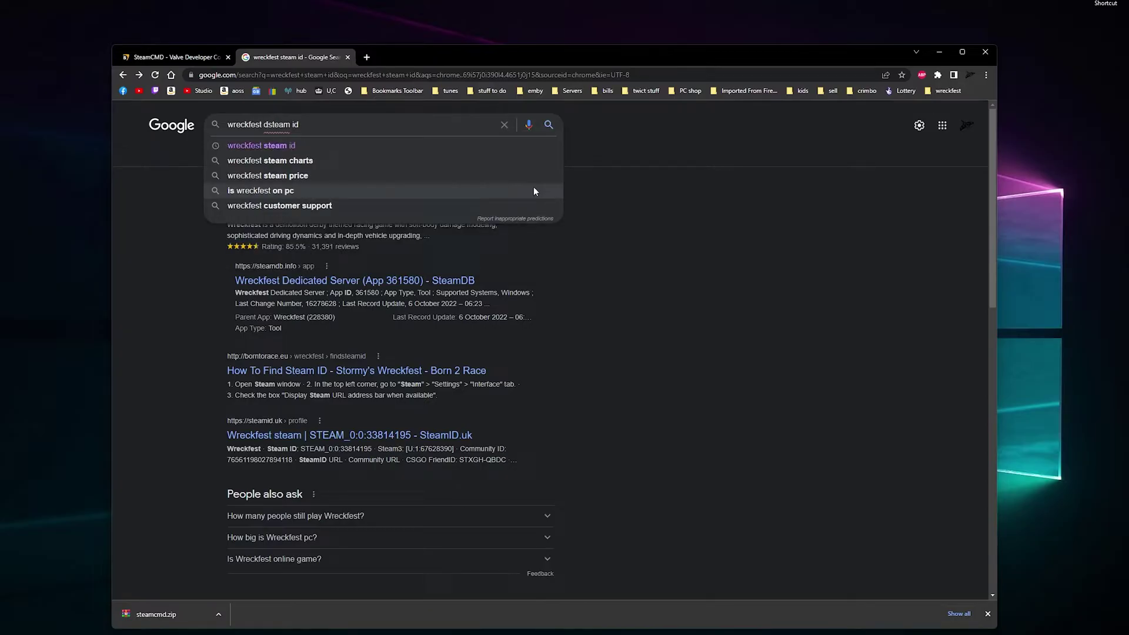
text(ed)
text(icated)
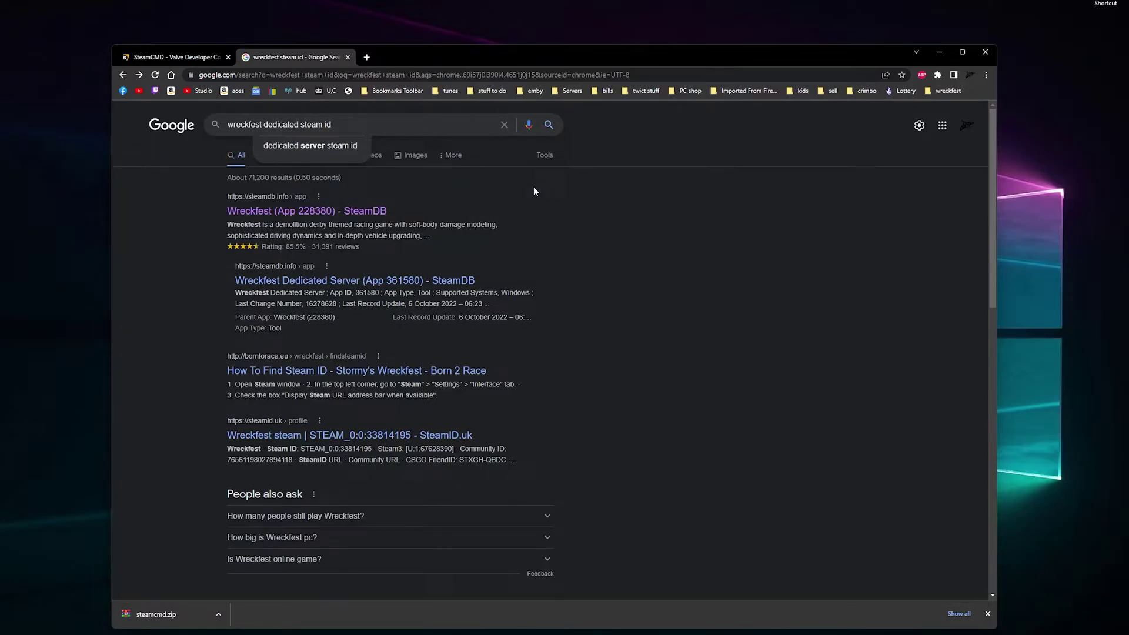
key(Return)
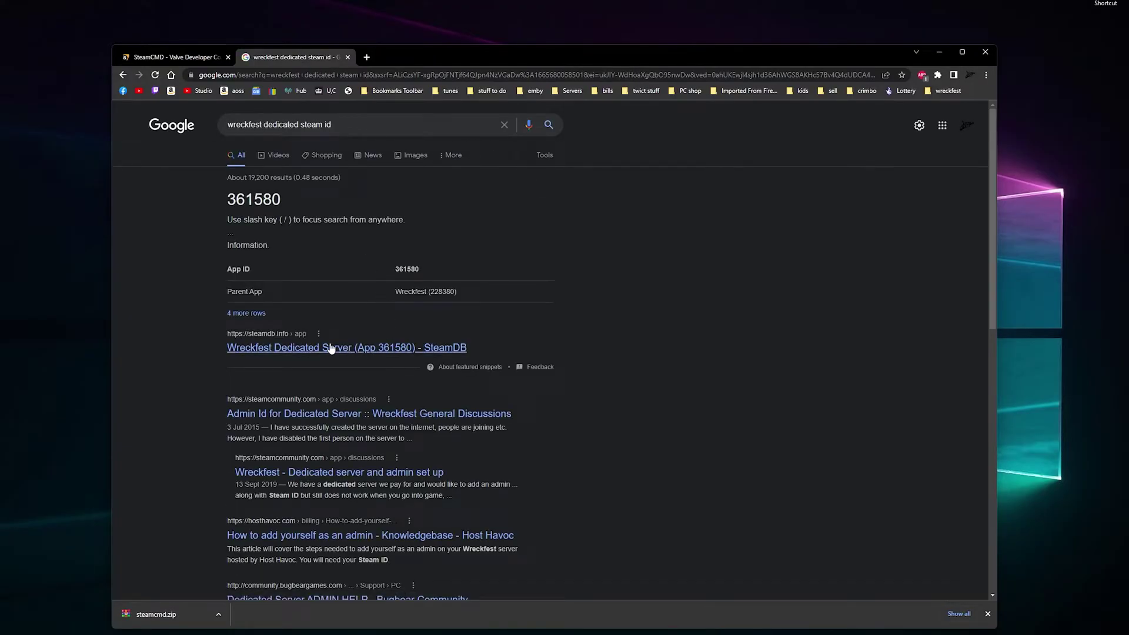
click(350, 348)
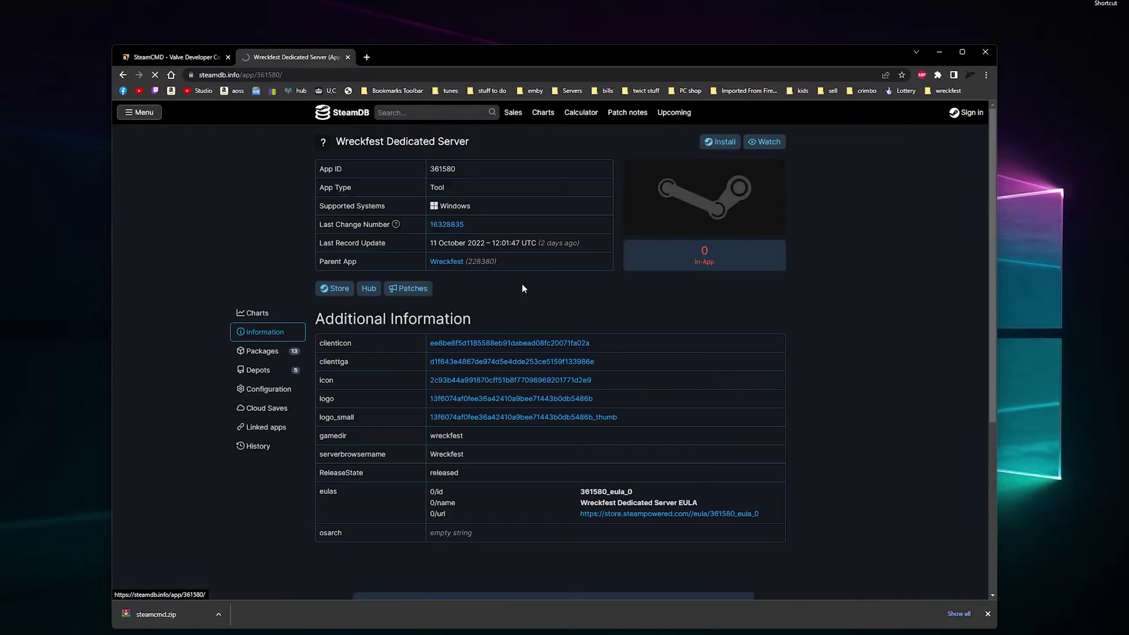
Copy the dedicated server App ID 361580, then return to the search results.
double_click(453, 168)
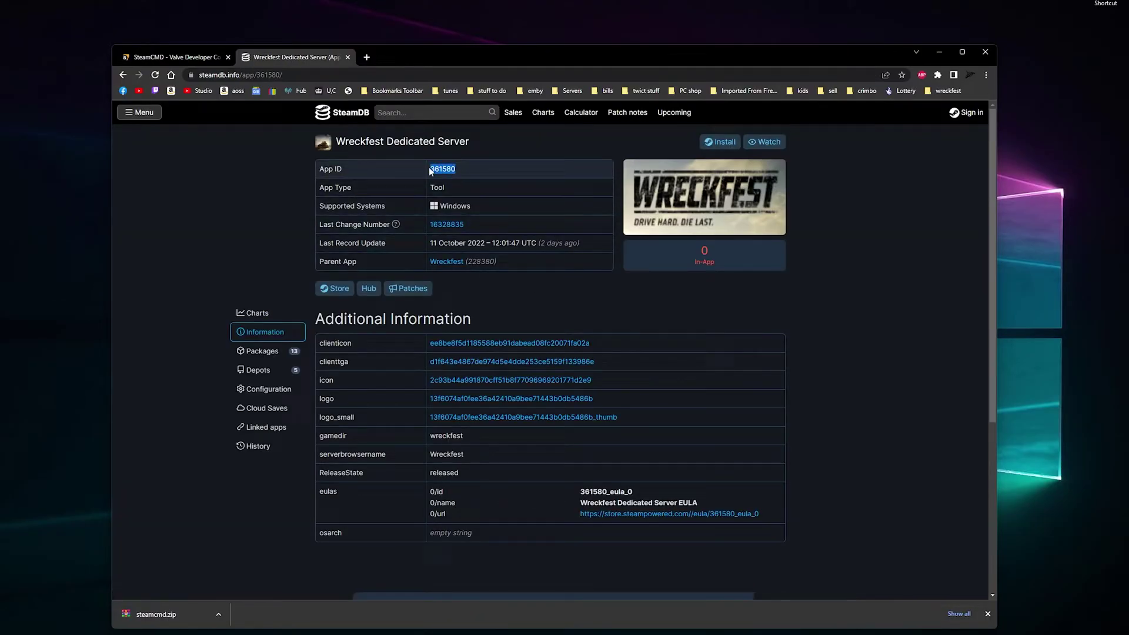
right_click(433, 168)
click(473, 186)
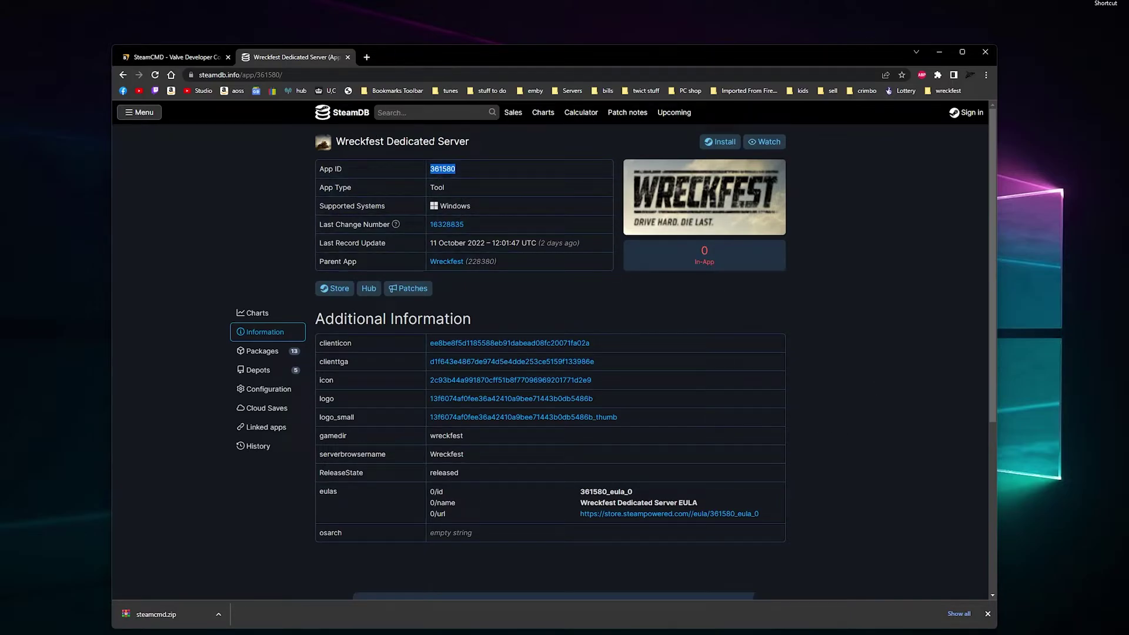
drag(384, 141, 336, 142)
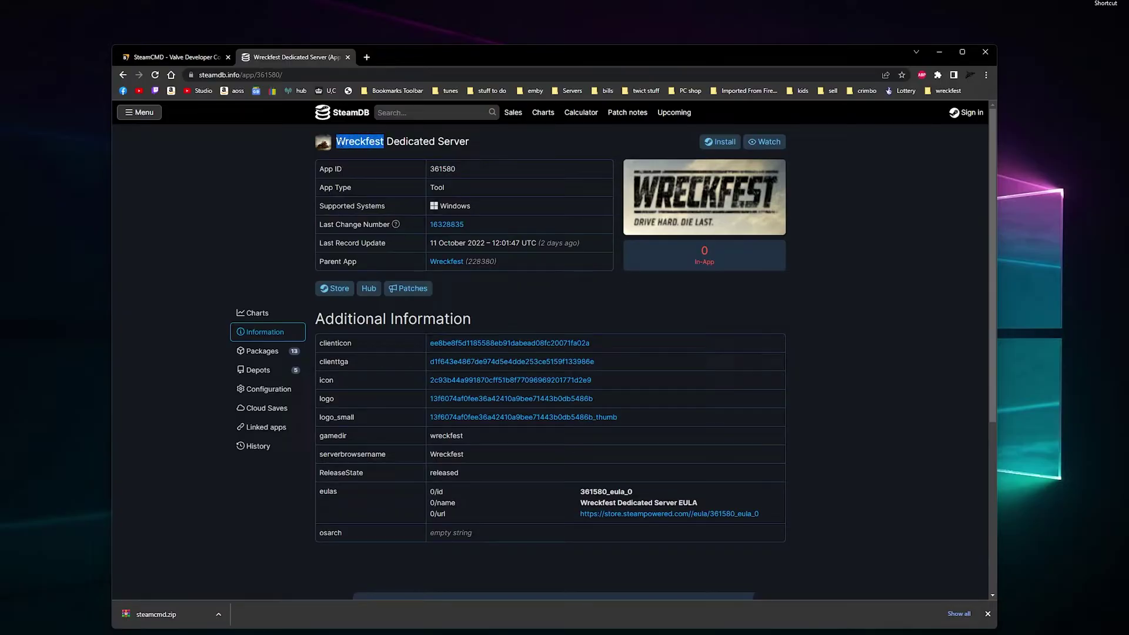
drag(467, 142, 393, 142)
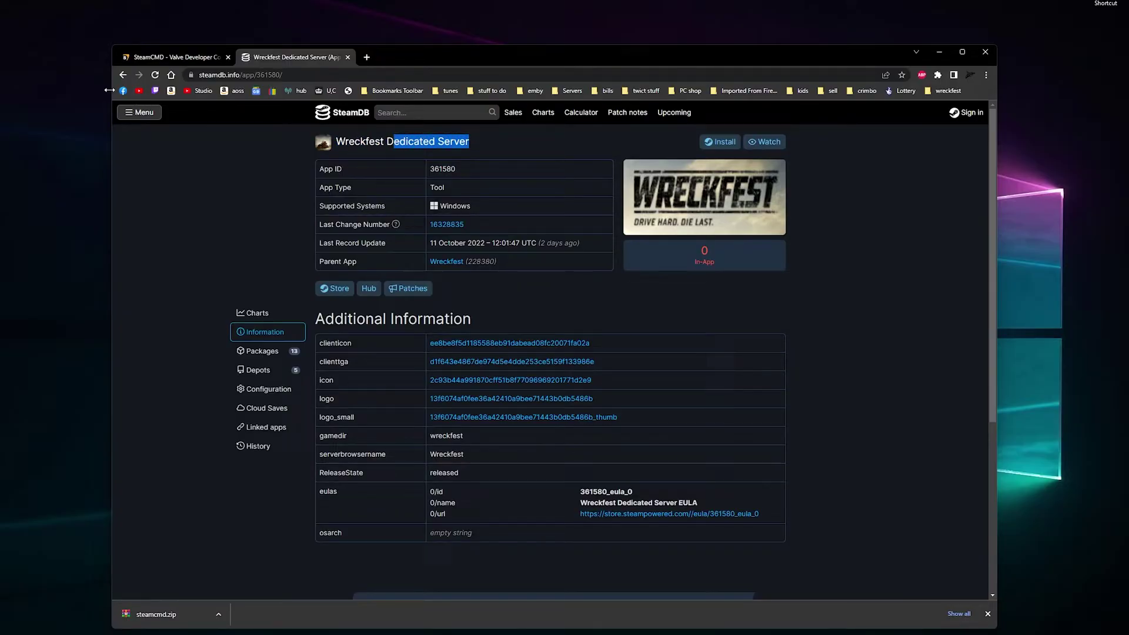
click(122, 75)
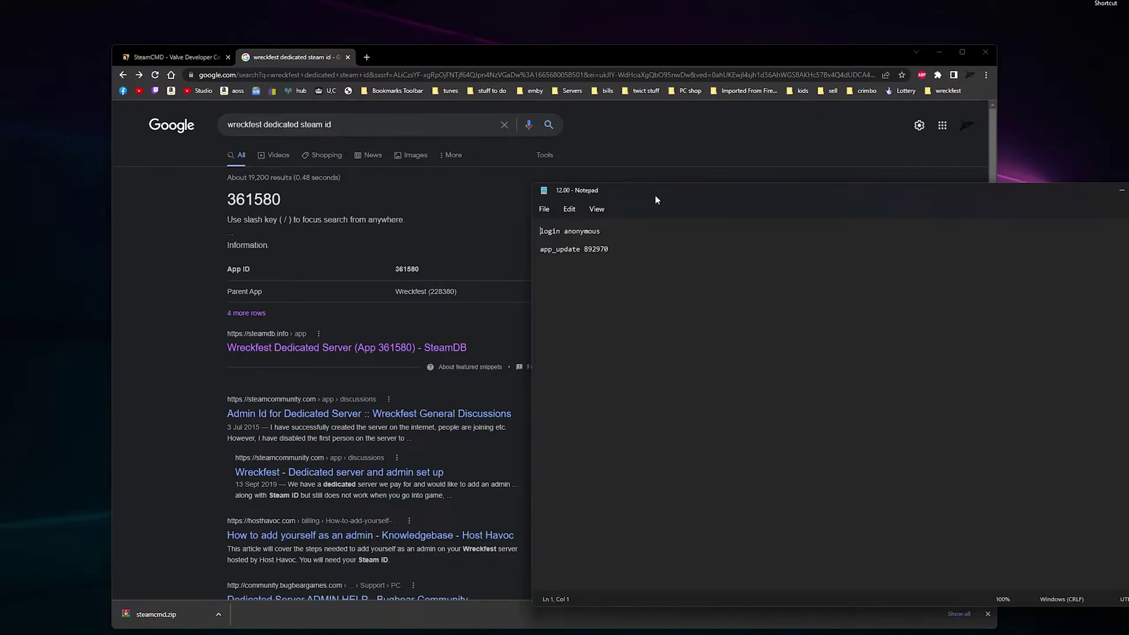
Replace 892970 with 361580 on the app_update line, save the file, minimise Chrome.
drag(607, 249, 584, 248)
right_click(587, 256)
click(638, 326)
click(544, 209)
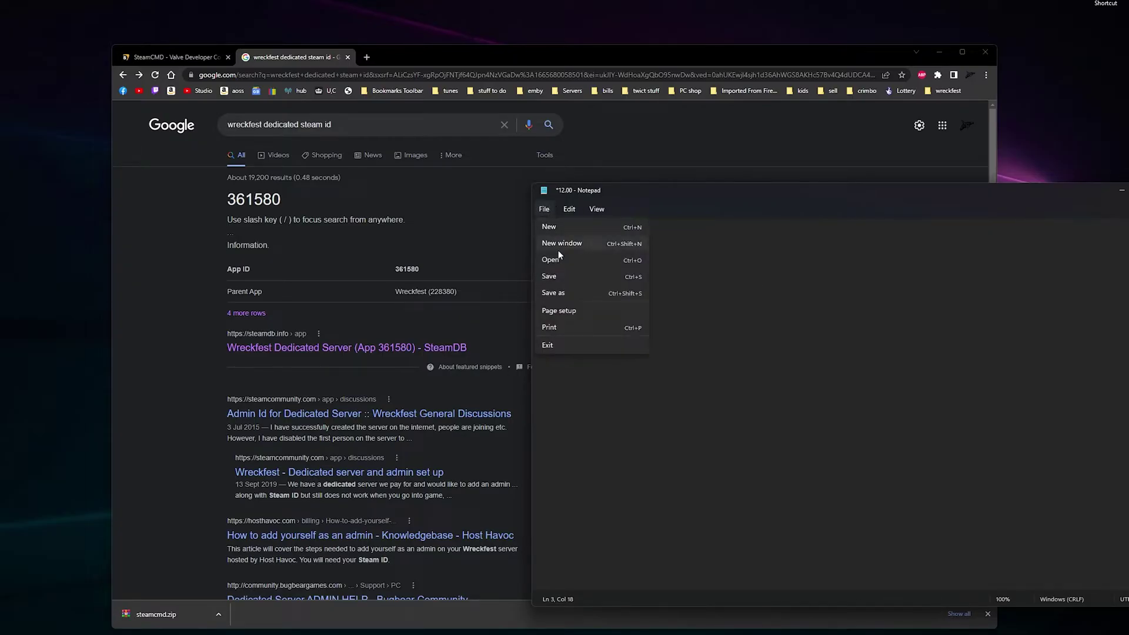
click(578, 278)
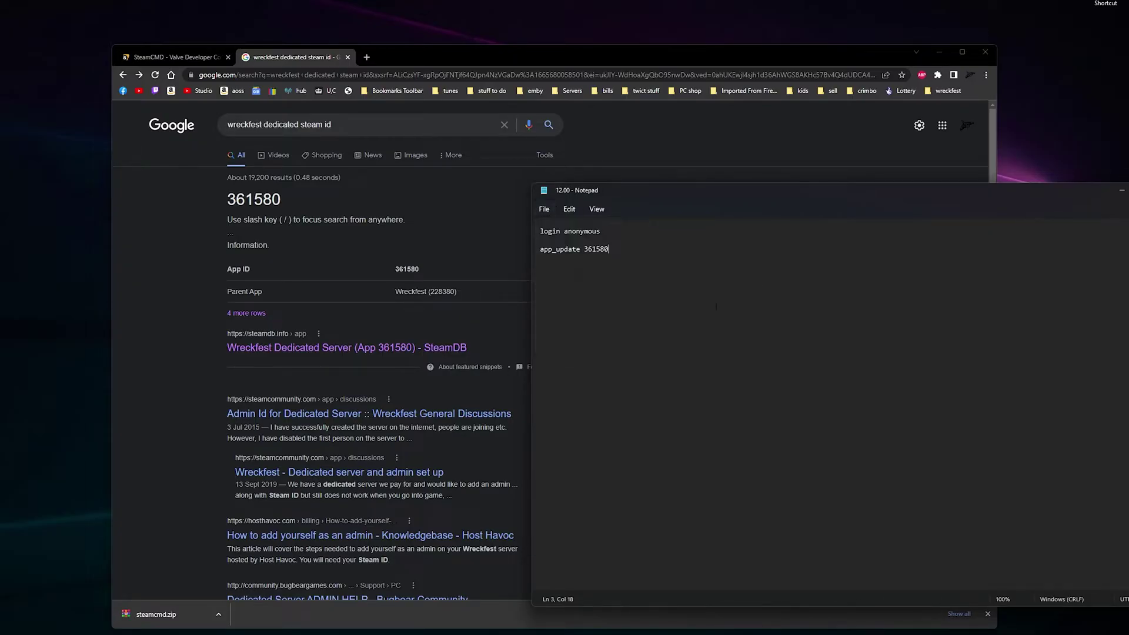
click(939, 53)
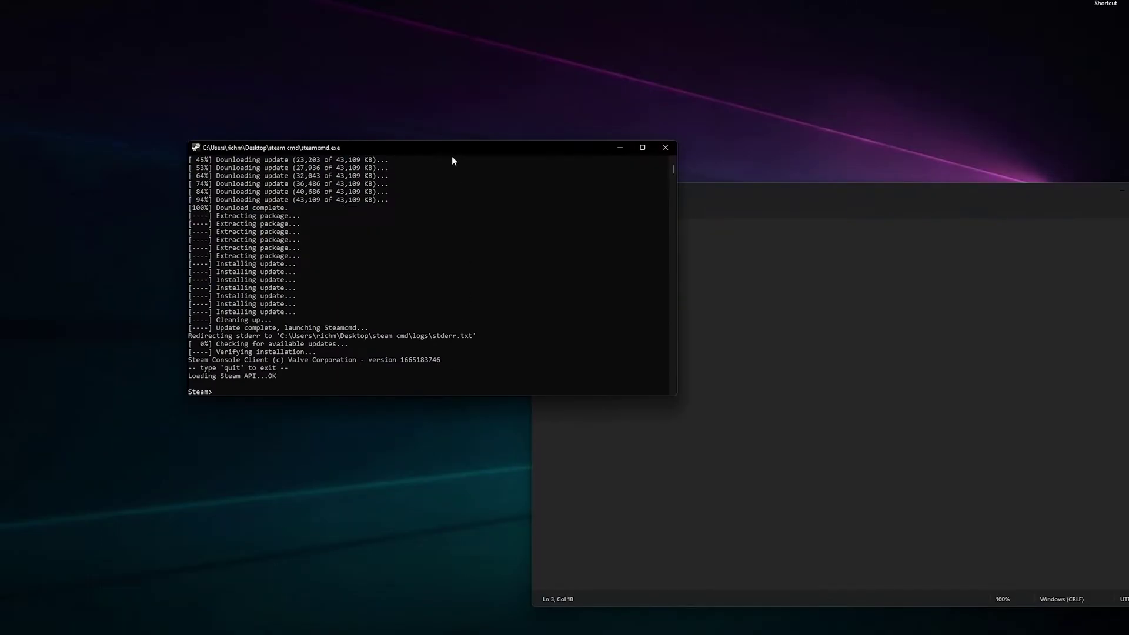
Copy 'login anonymous' from Notepad and run it at the Steam> prompt.
drag(513, 155, 317, 161)
drag(600, 231, 540, 231)
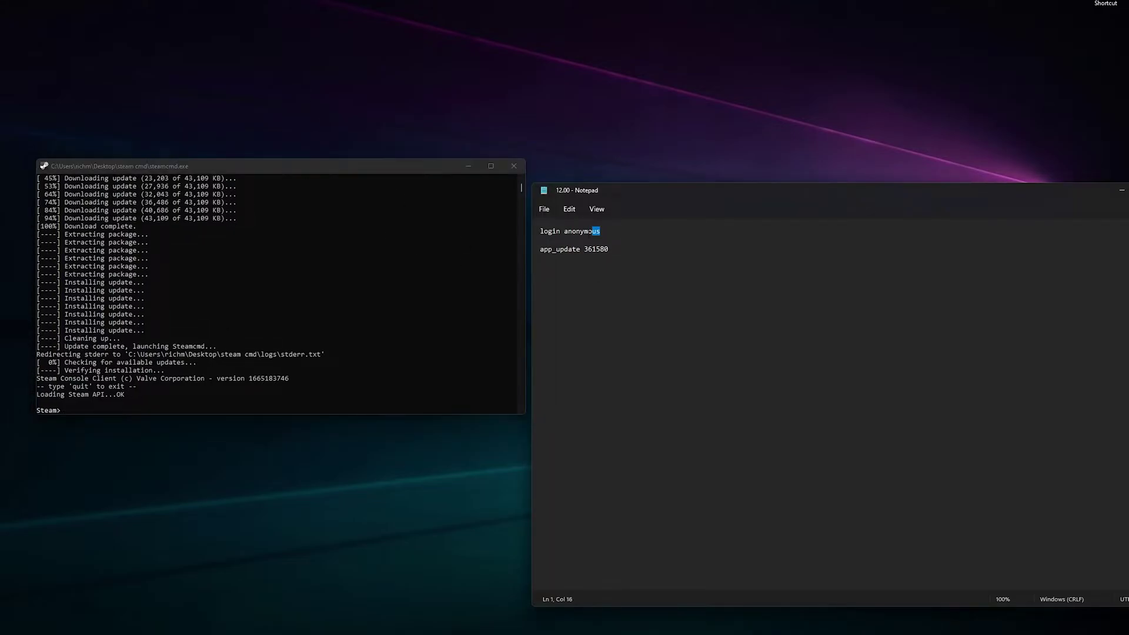
right_click(559, 233)
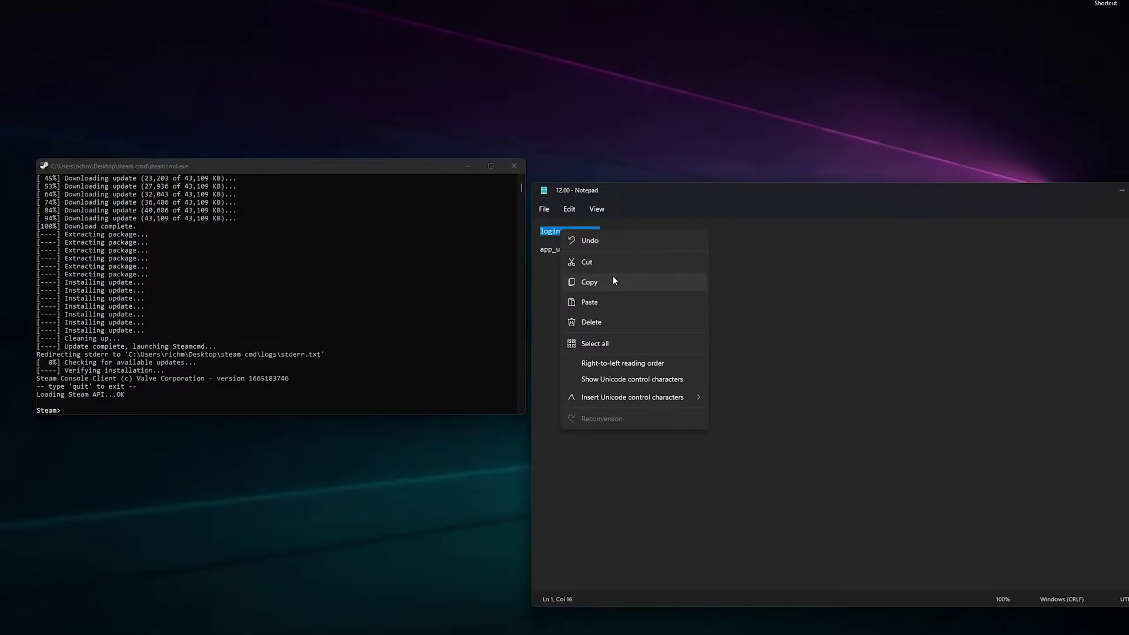
click(618, 283)
click(65, 408)
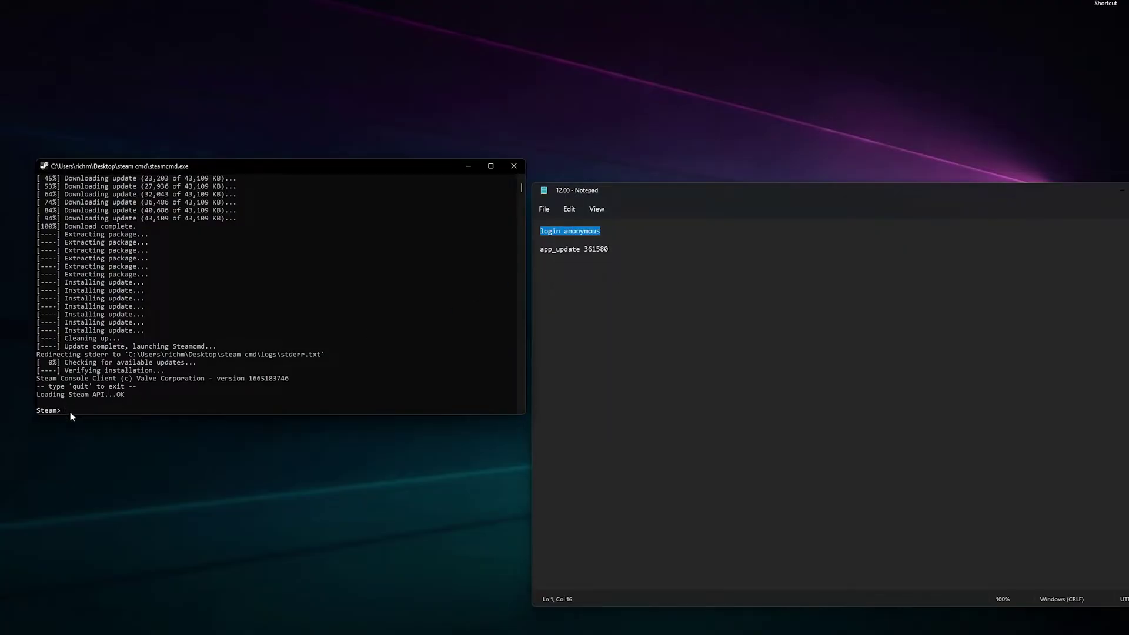
key(ctrl+v)
key(Return)
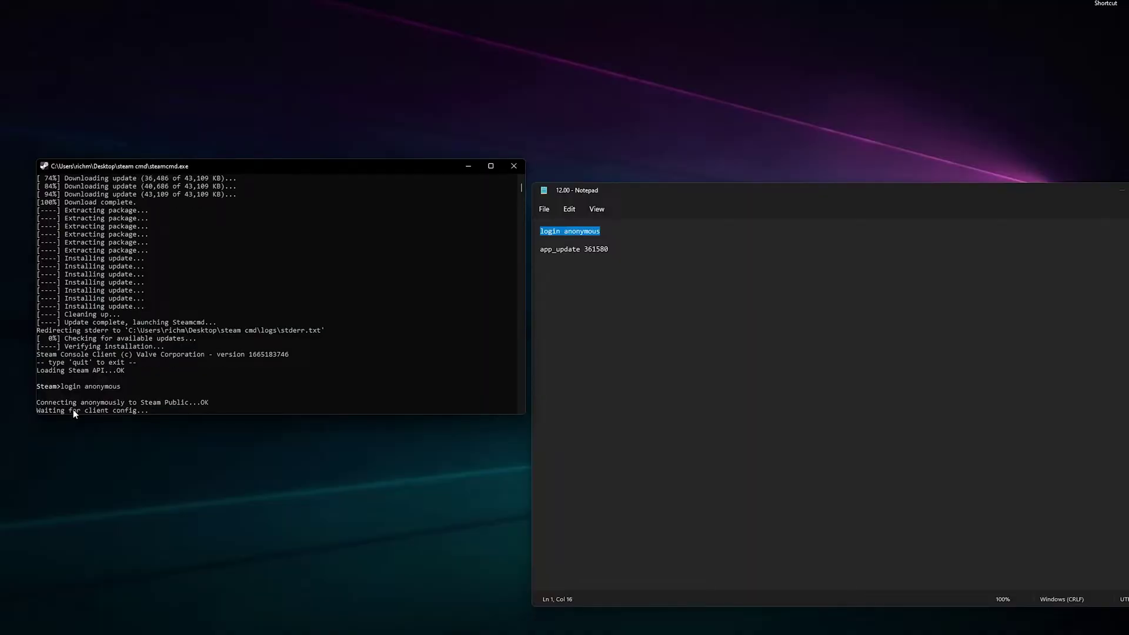
Copy 'app_update 361580' from Notepad and run it in SteamCMD.
click(606, 250)
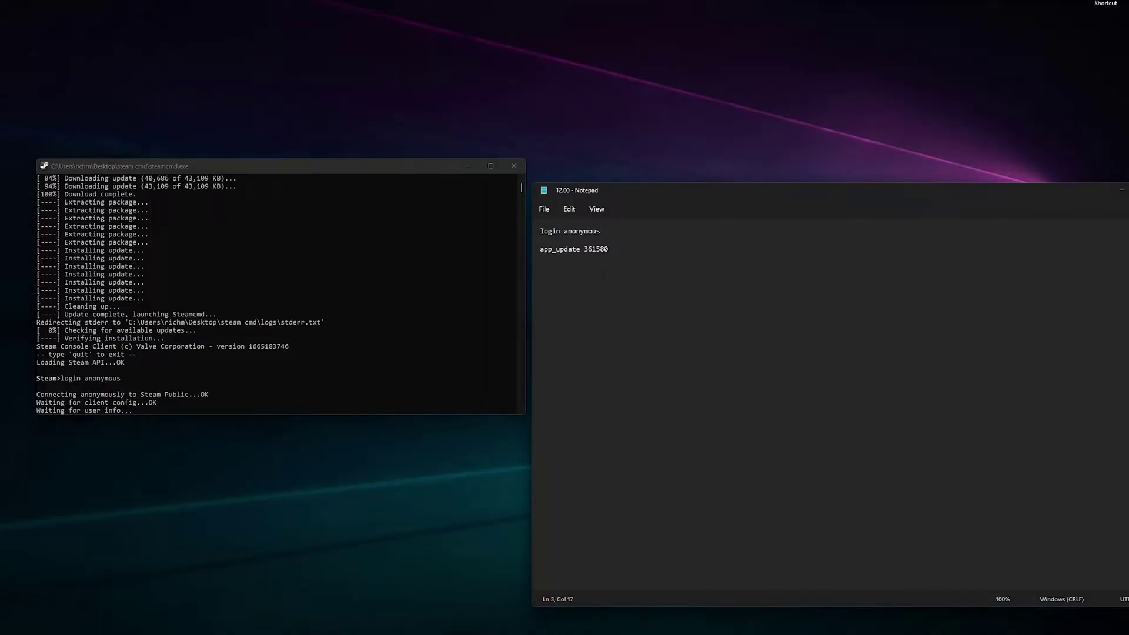
drag(609, 248, 540, 250)
key(End)
right_click(552, 252)
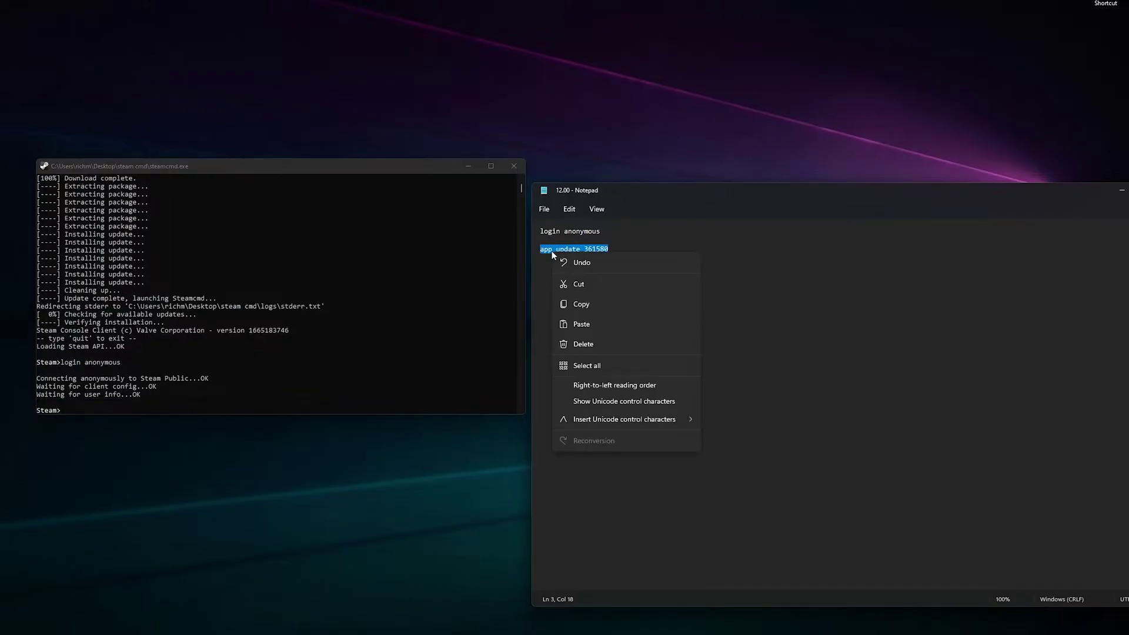
click(605, 304)
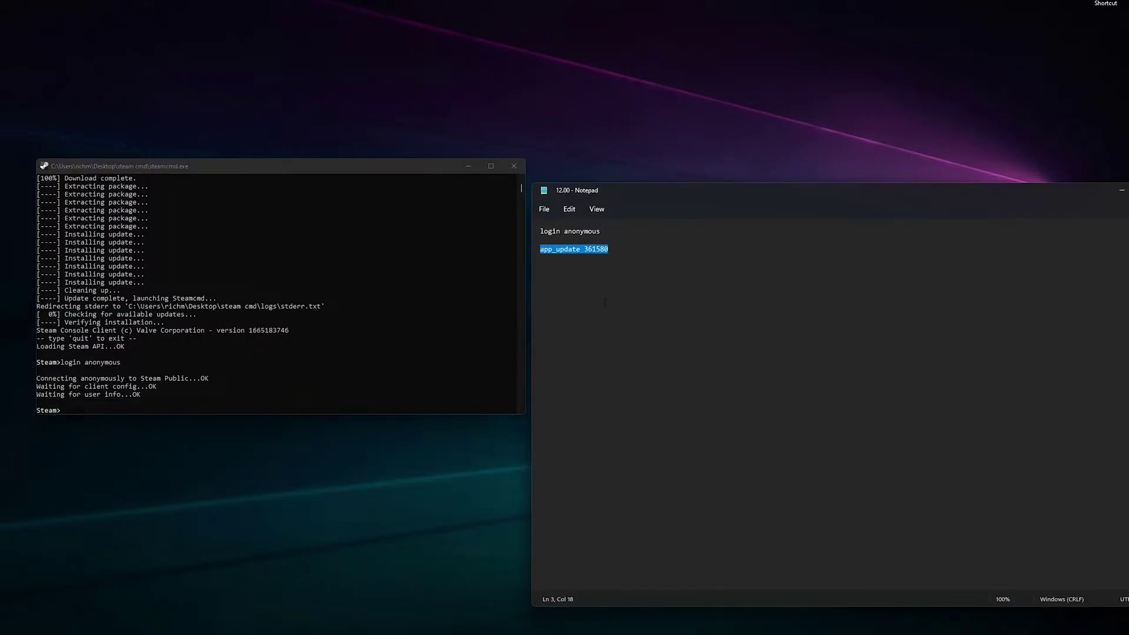
click(87, 410)
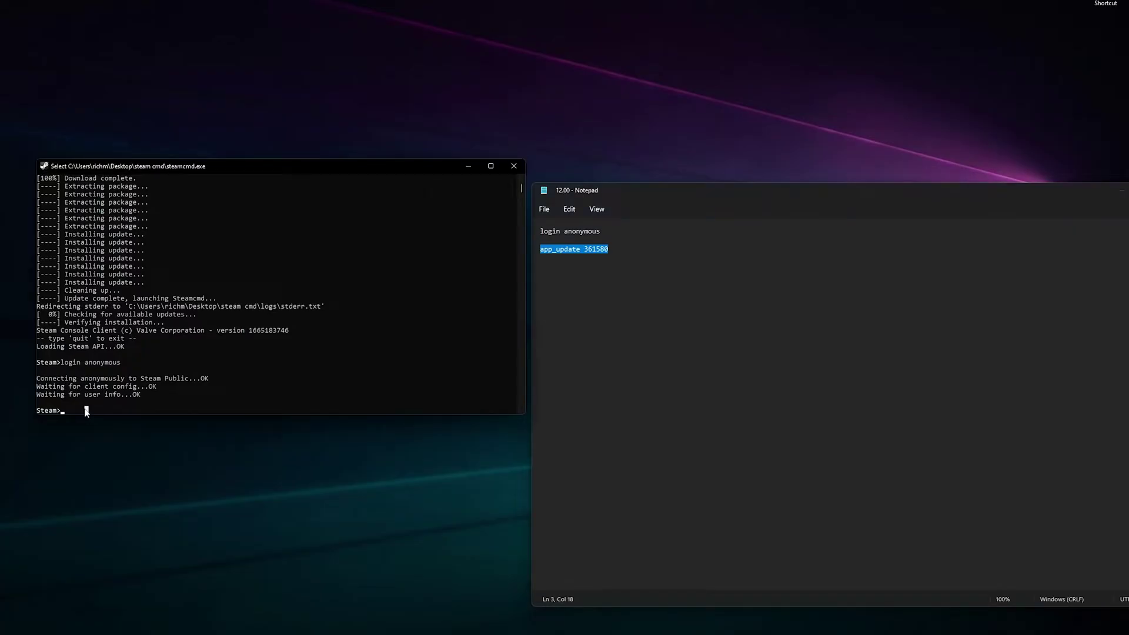
key(ctrl+v)
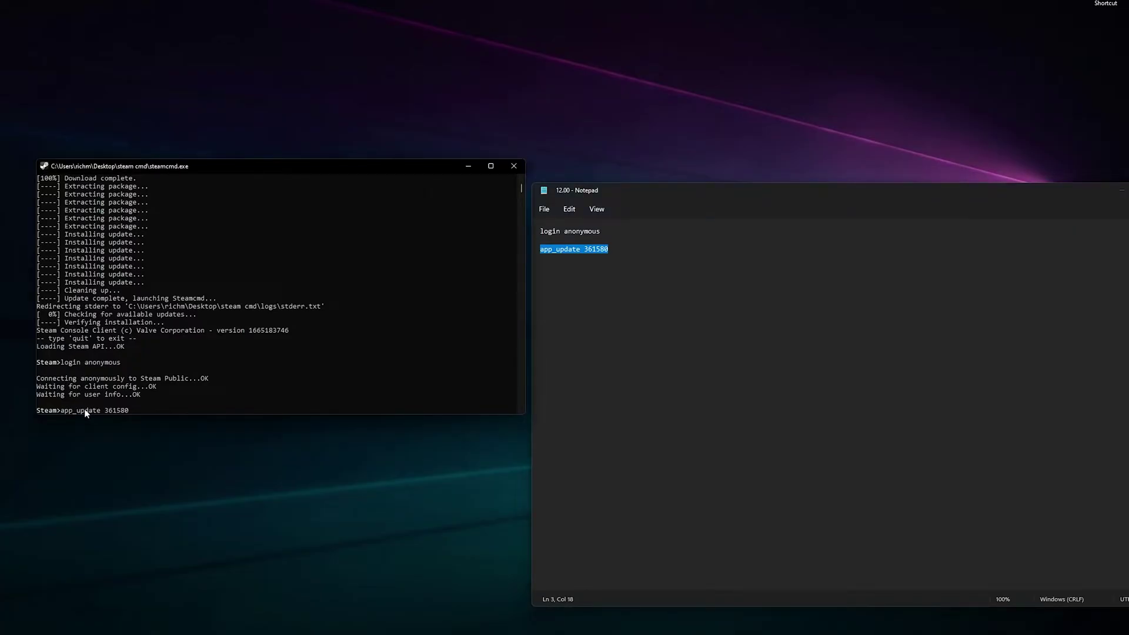
key(Return)
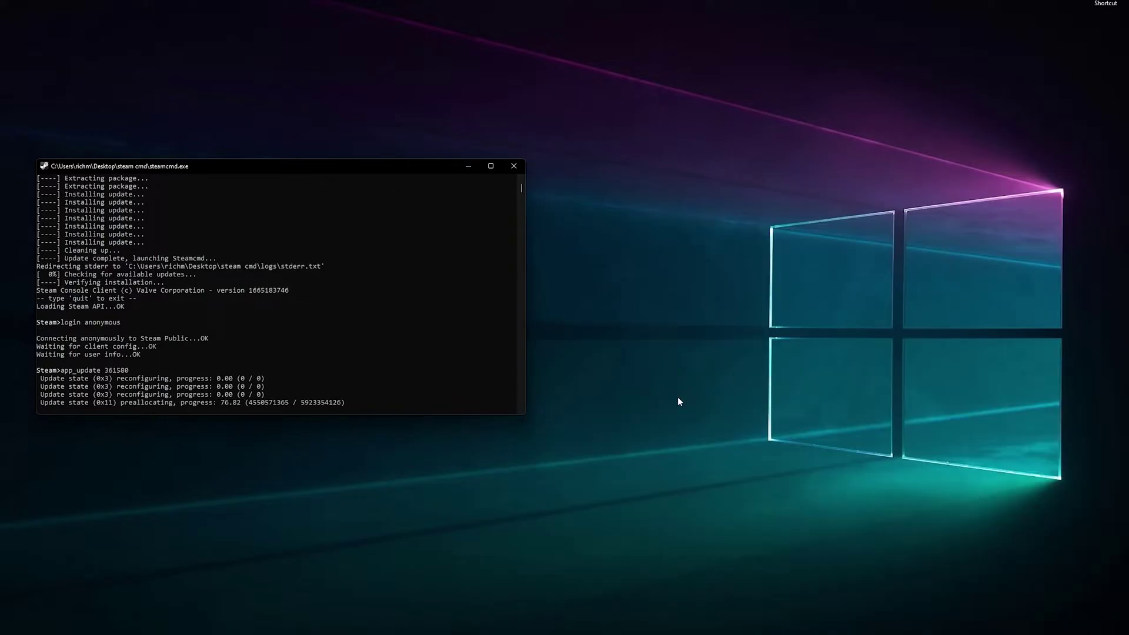
Browse steamapps > common > Wreckfest Dedicated Server in Explorer, then return to common.
key(alt+Tab)
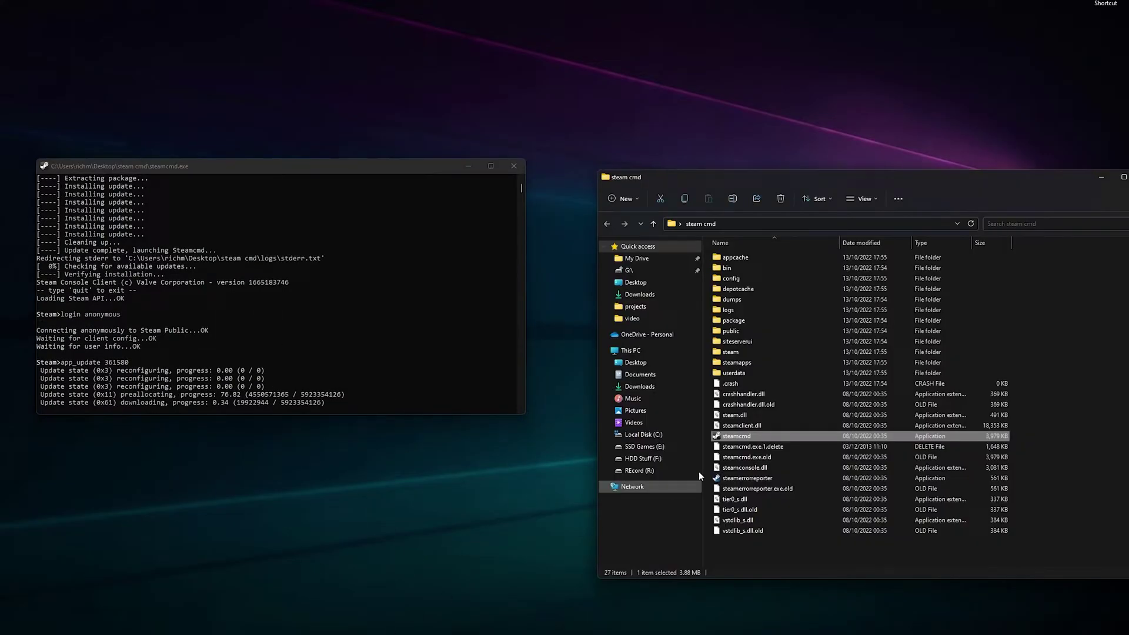
drag(918, 184, 798, 156)
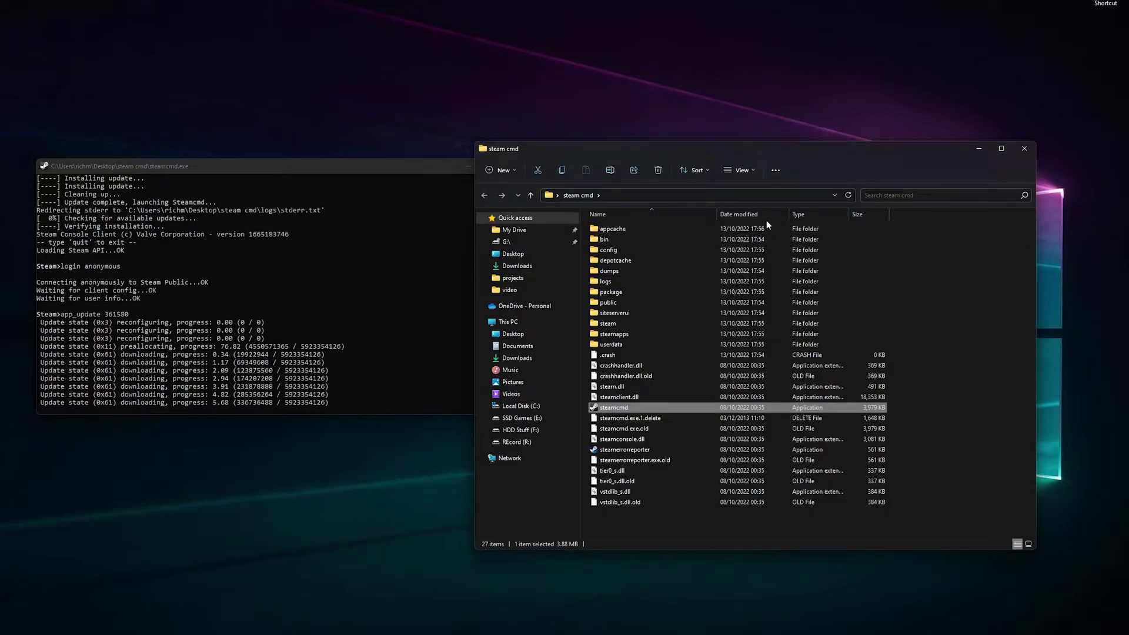
double_click(626, 333)
click(606, 231)
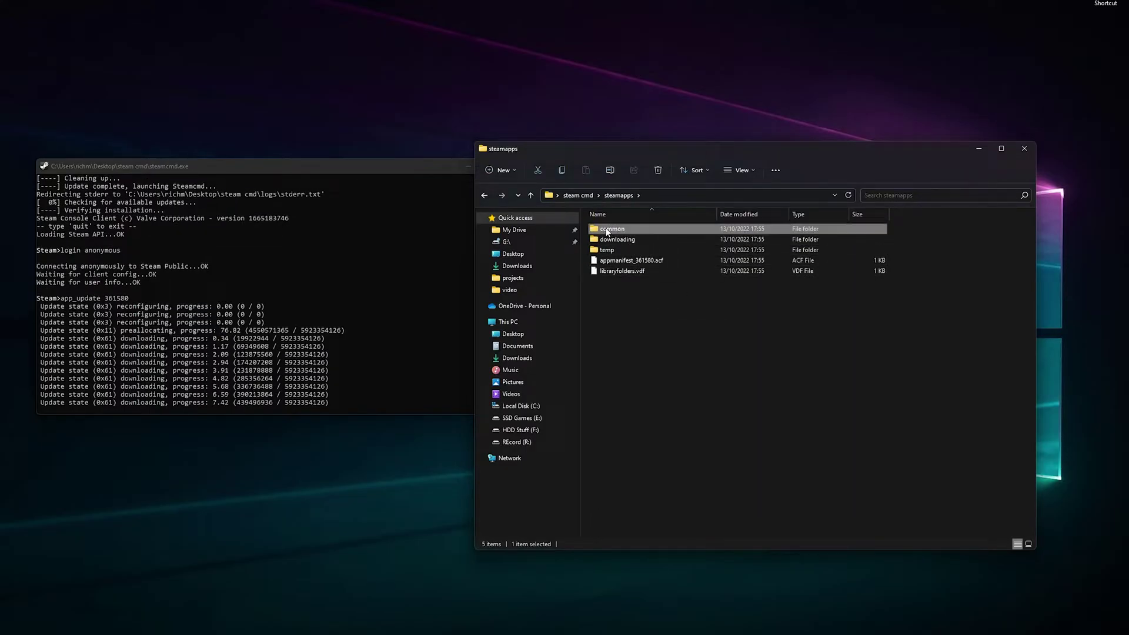
double_click(606, 231)
click(617, 227)
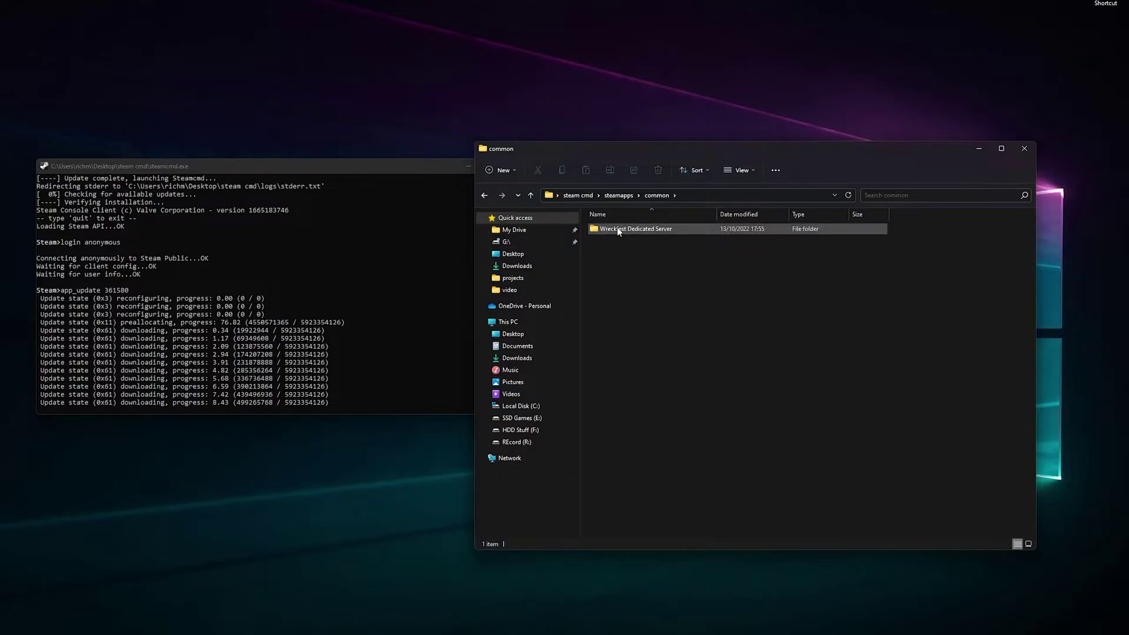
double_click(617, 227)
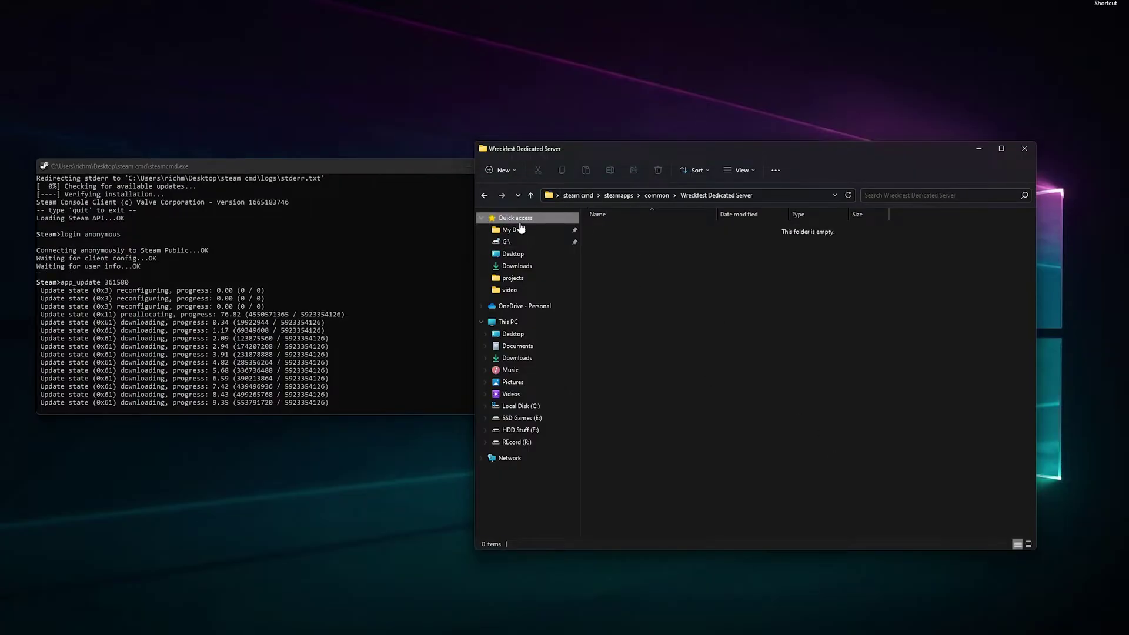
click(483, 194)
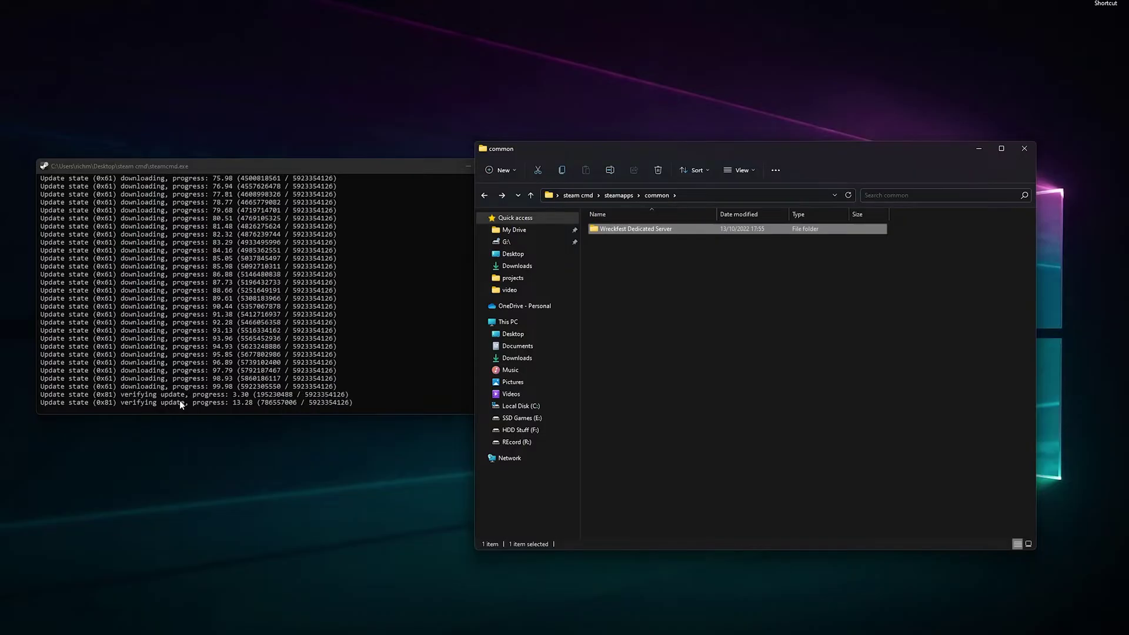
Recheck the Wreckfest Dedicated Server folder while SteamCMD finishes installing.
click(317, 432)
right_click(316, 431)
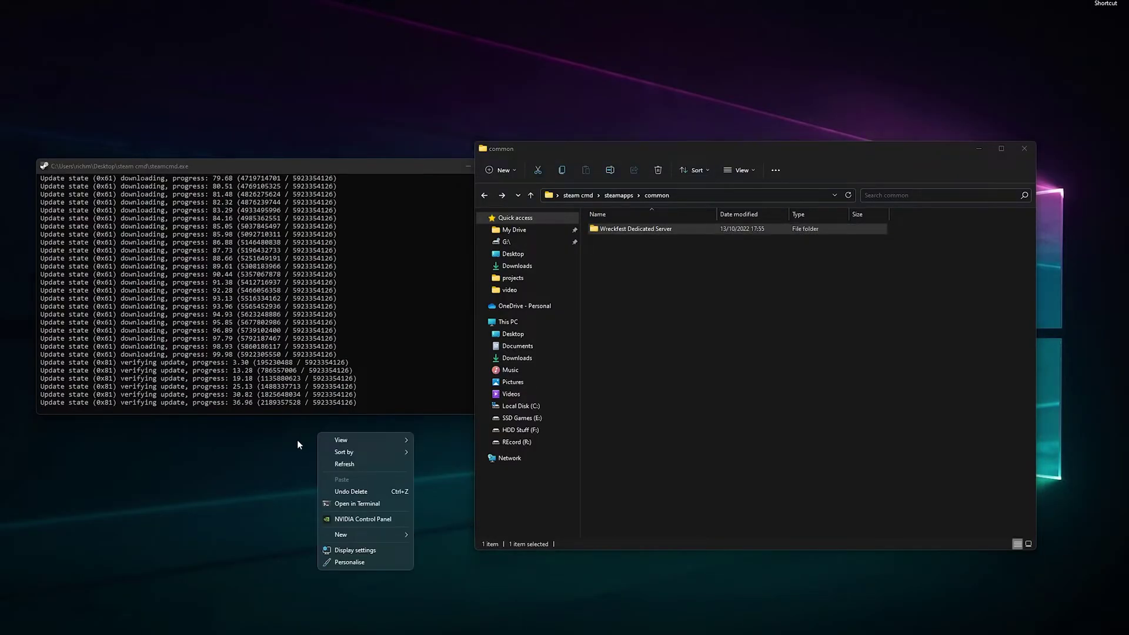
click(297, 440)
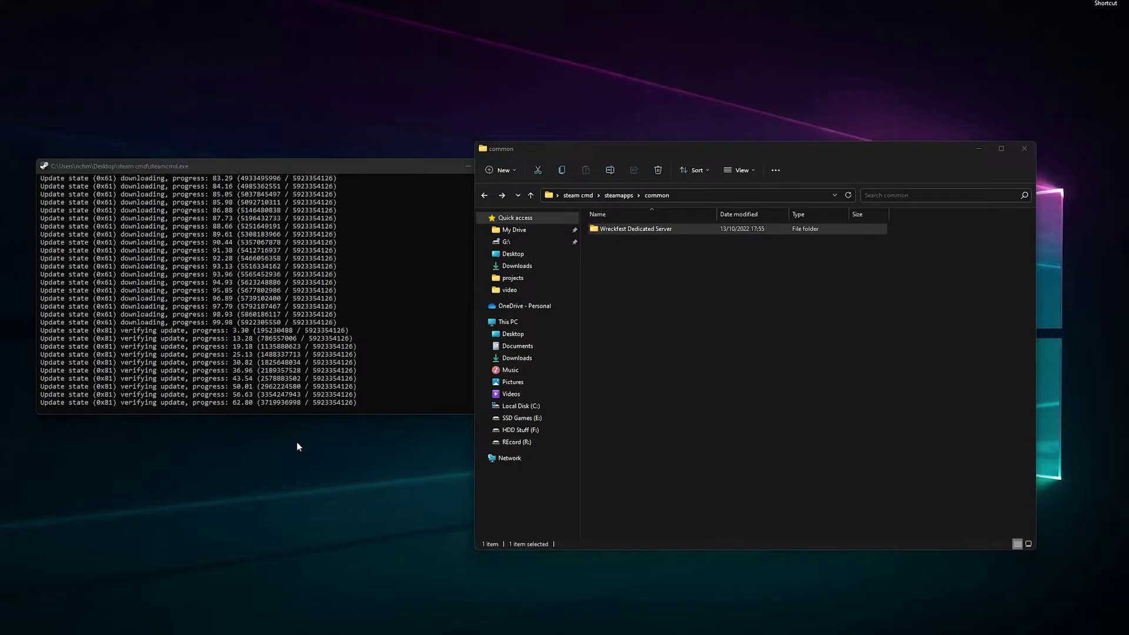
double_click(637, 228)
click(485, 195)
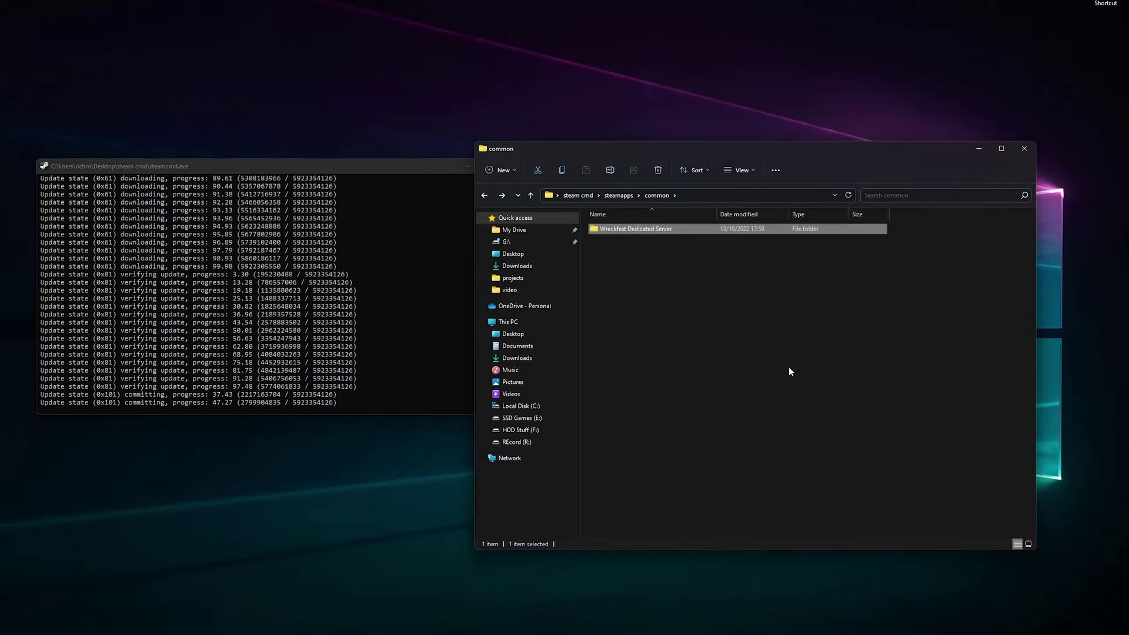
double_click(645, 229)
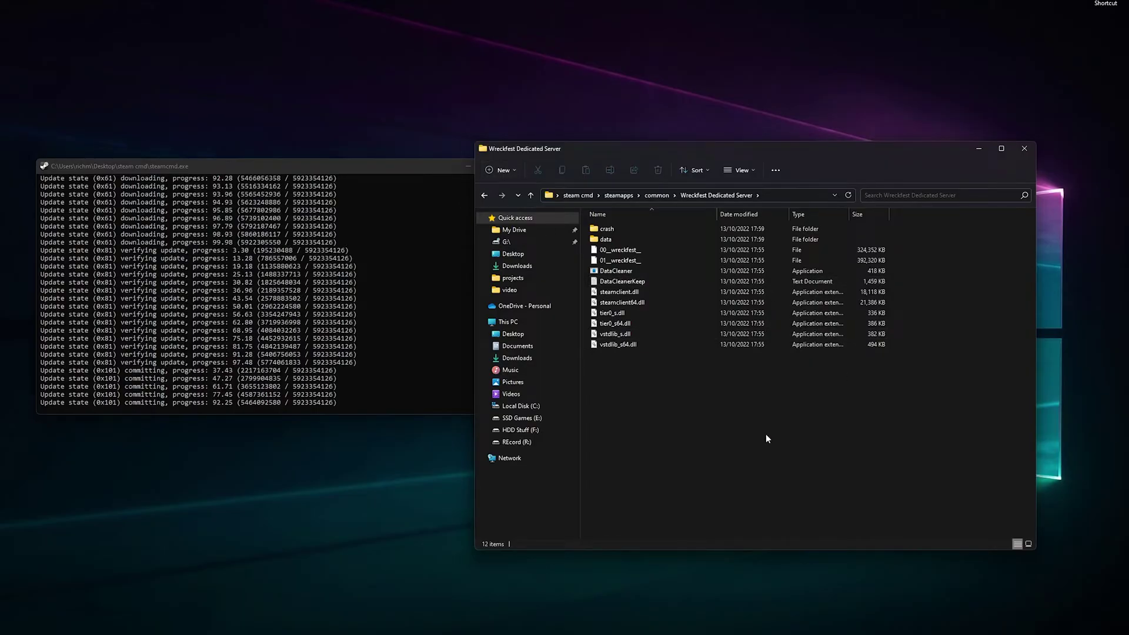
click(483, 196)
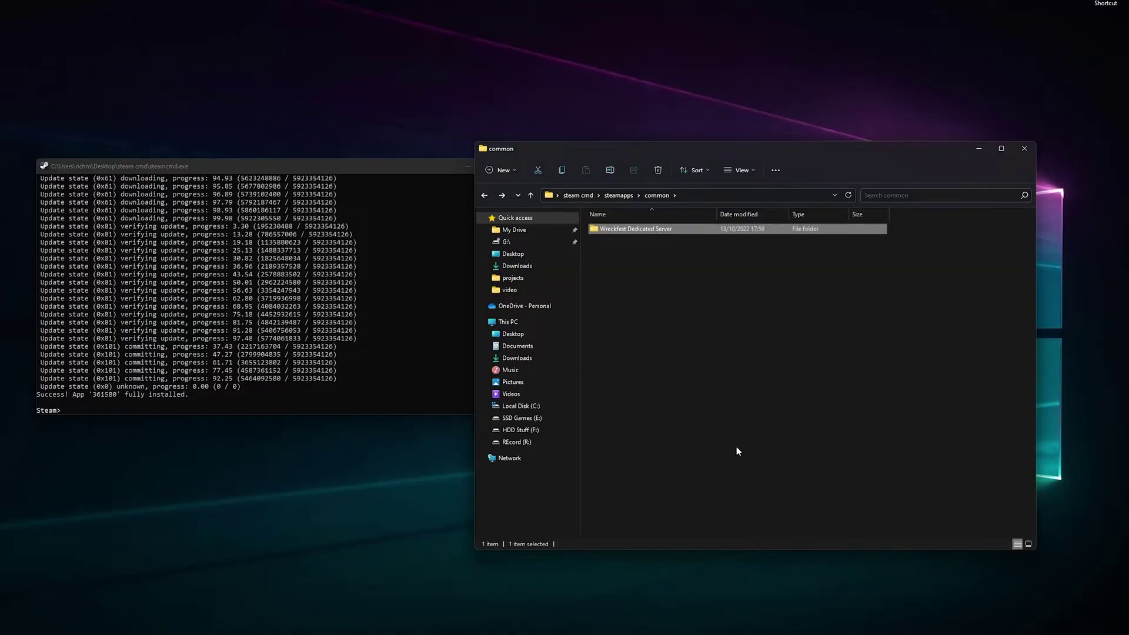
Close the SteamCMD console and the Explorer folder window.
click(273, 411)
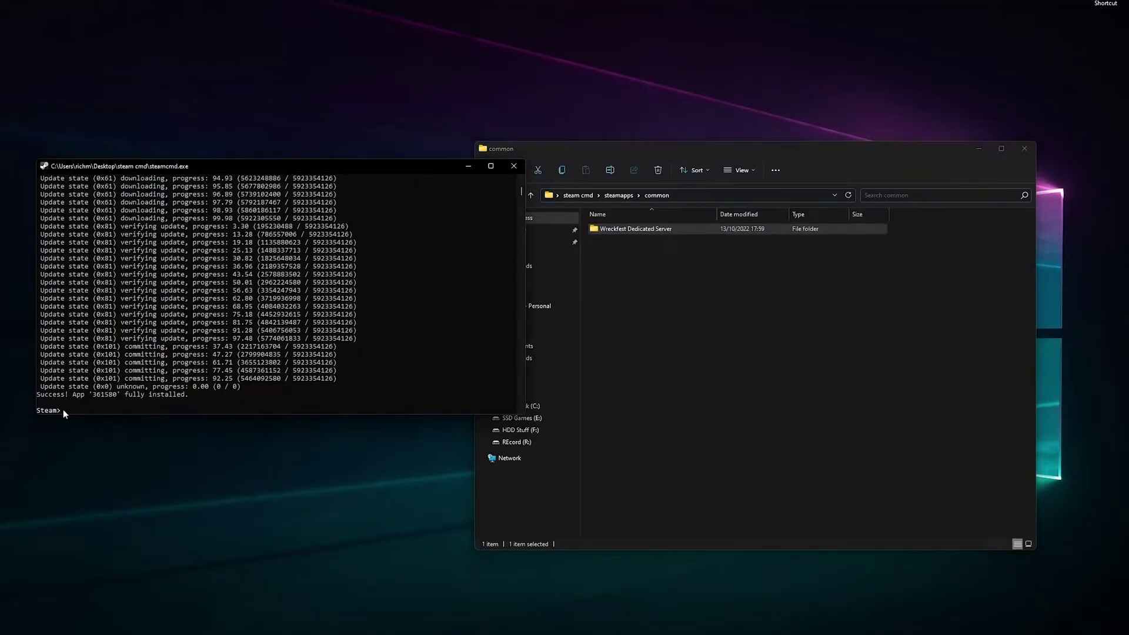
click(513, 166)
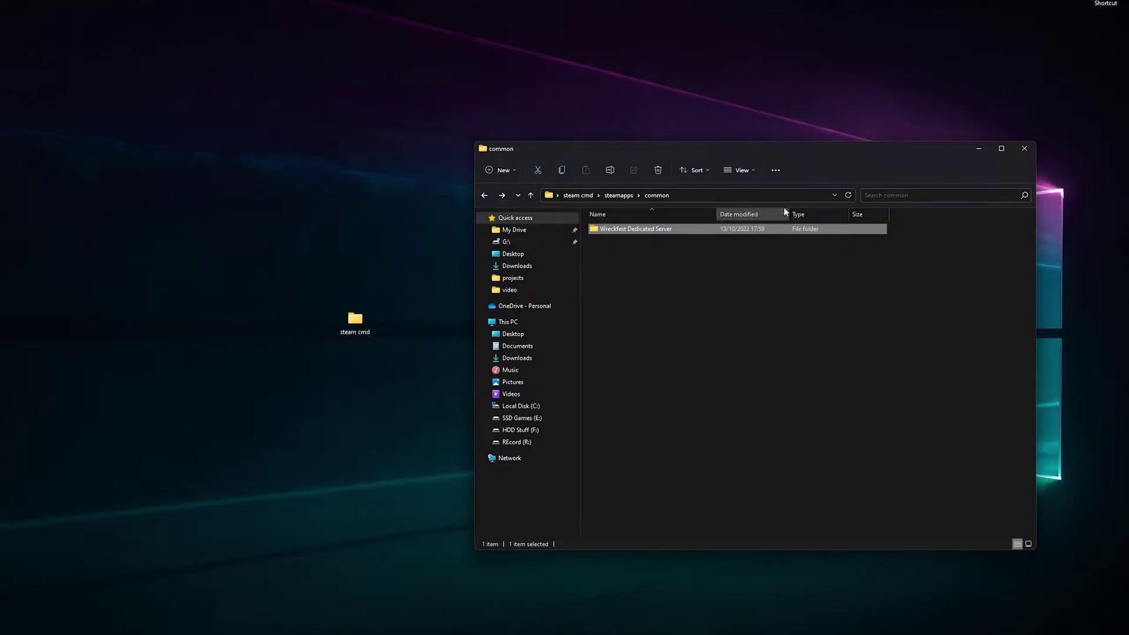
drag(804, 150, 722, 162)
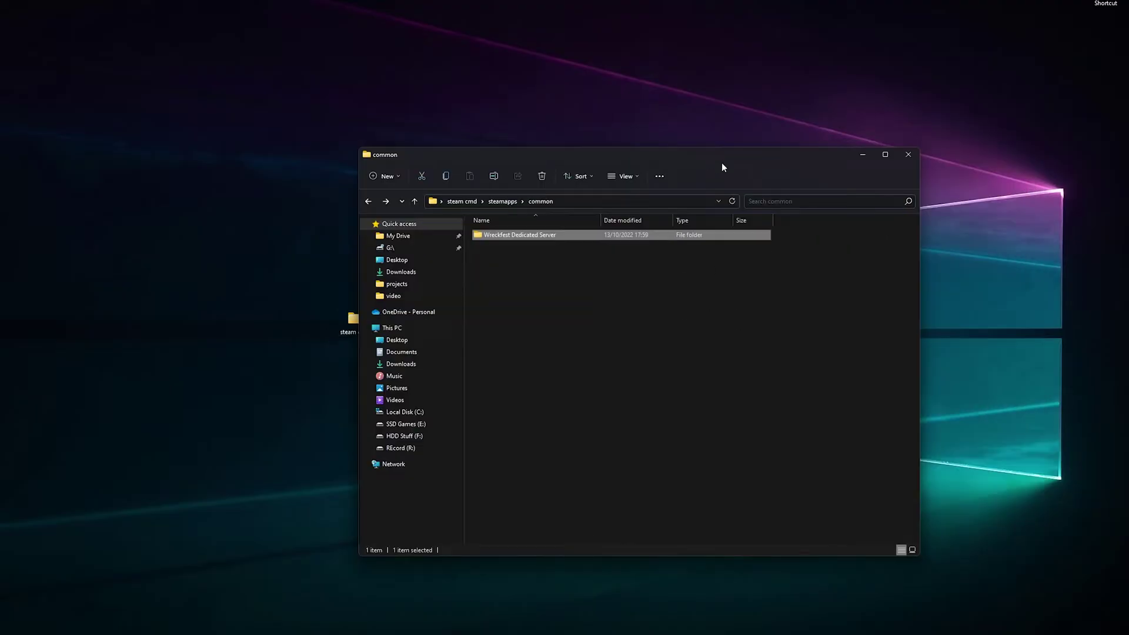
click(904, 153)
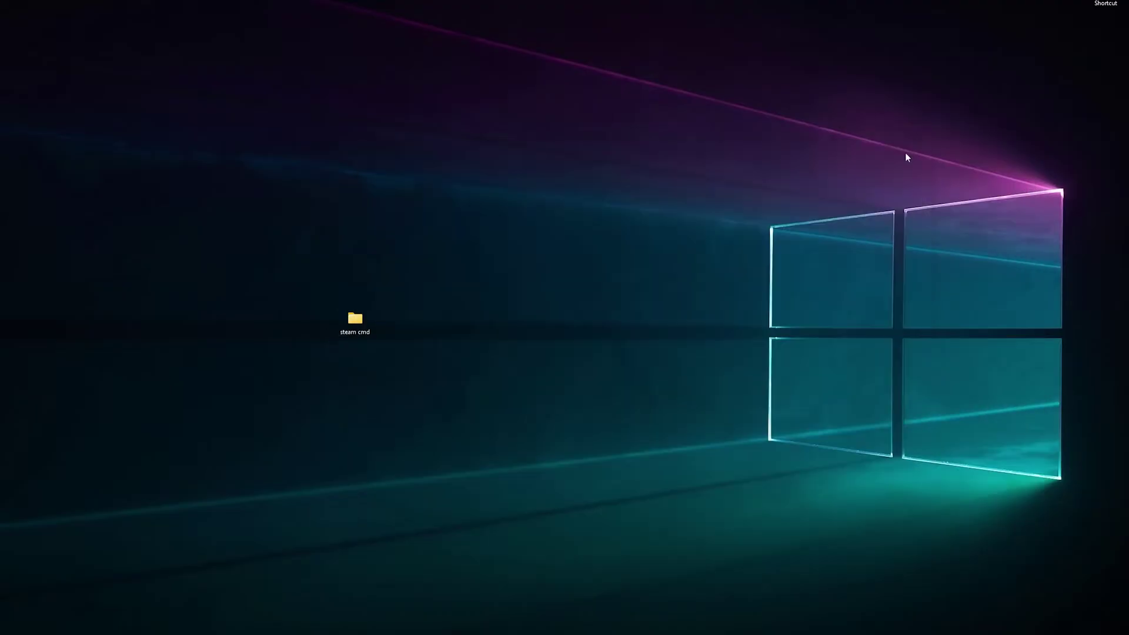
Open steam cmd > steamapps > common > Wreckfest Dedicated Server from the desktop.
double_click(357, 320)
double_click(526, 338)
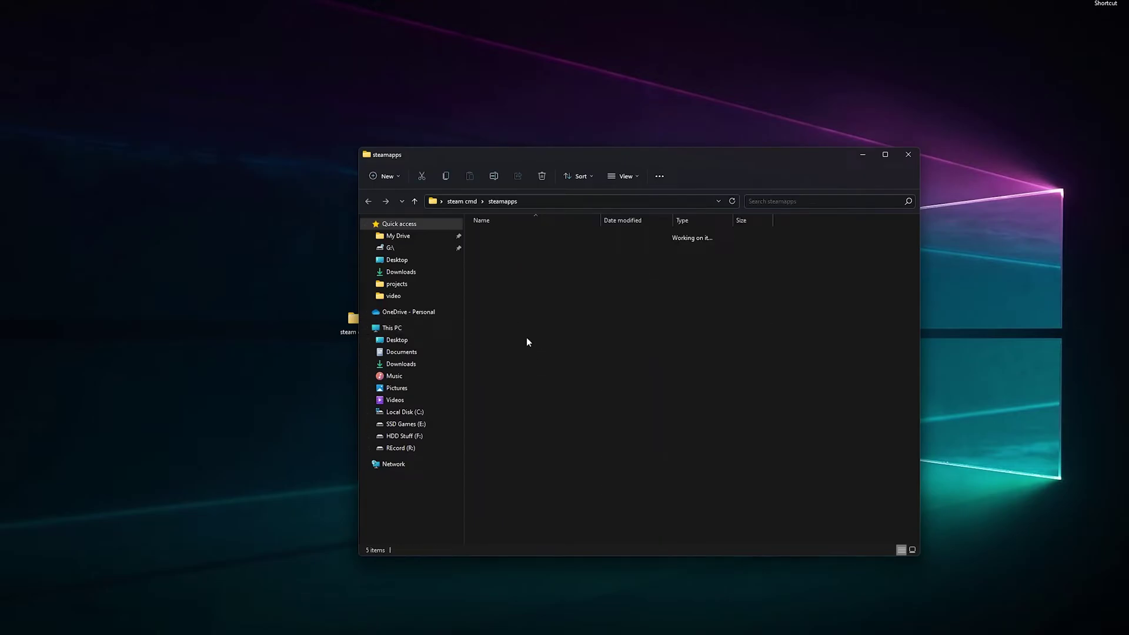
double_click(515, 238)
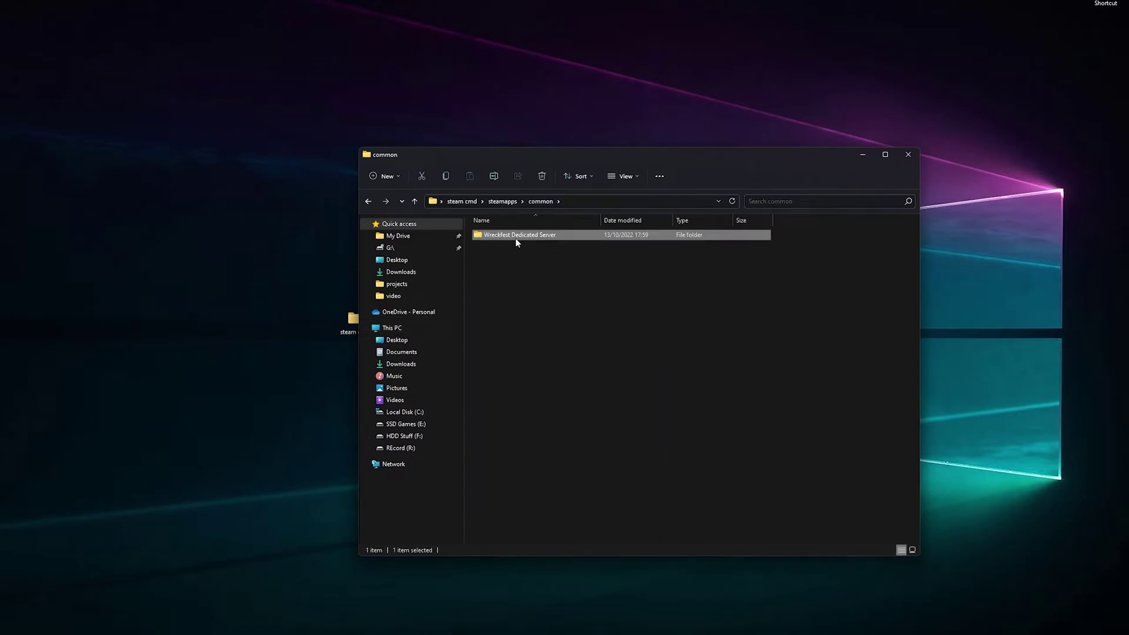
double_click(515, 238)
drag(750, 156, 711, 144)
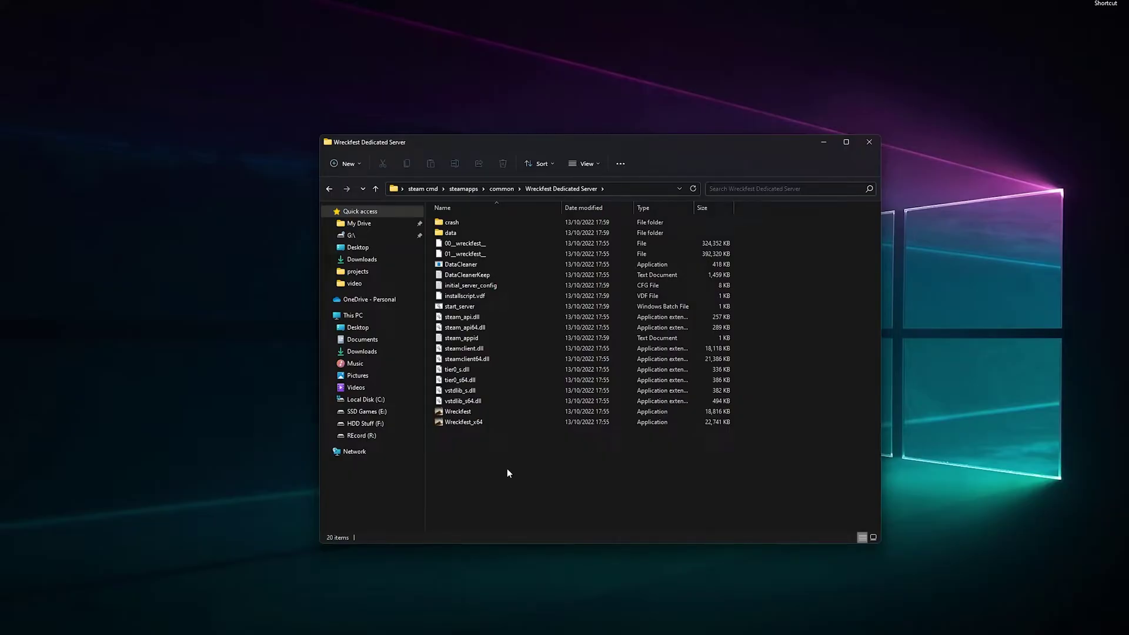
double_click(492, 287)
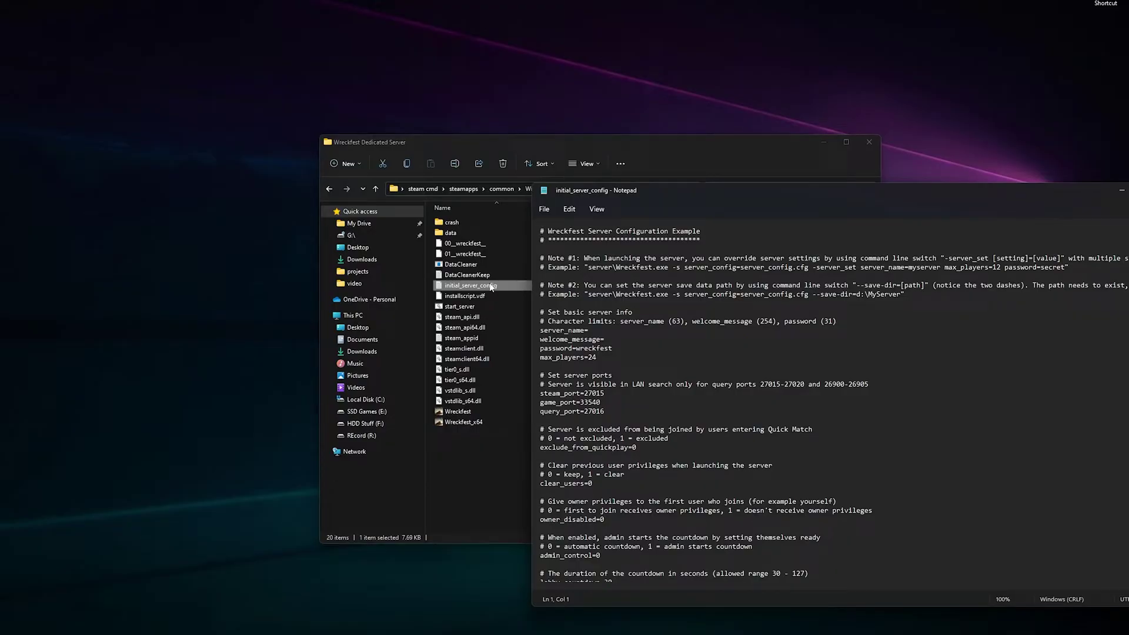
drag(865, 190, 797, 124)
scroll(716, 409, down, 3)
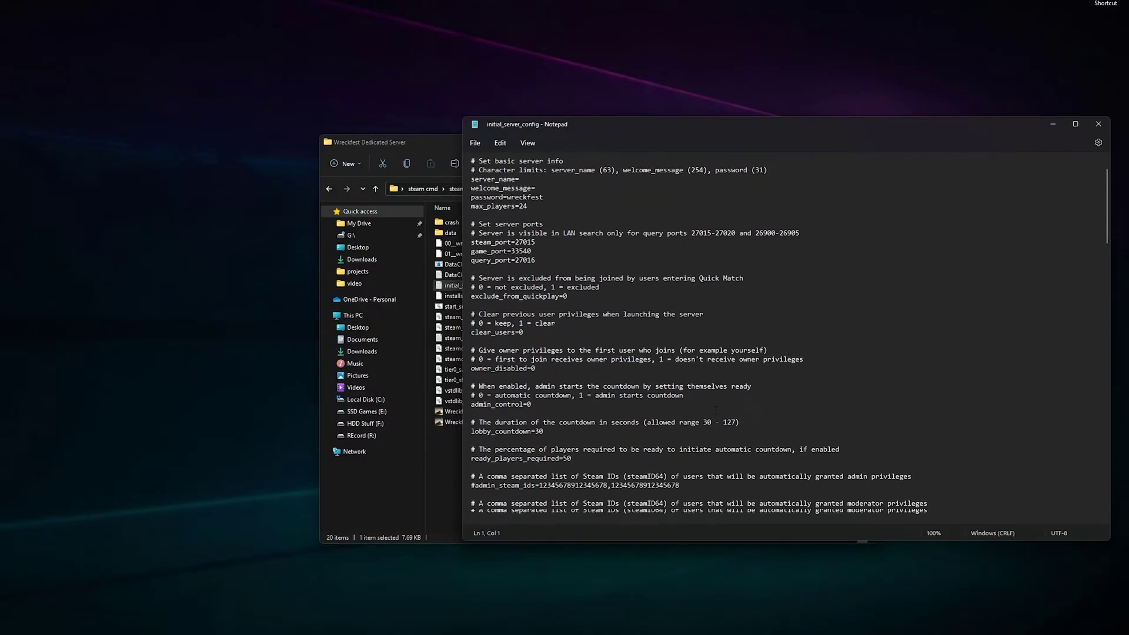
scroll(716, 409, down, 1)
scroll(716, 409, down, 1)
scroll(717, 409, down, 2)
scroll(716, 409, down, 1)
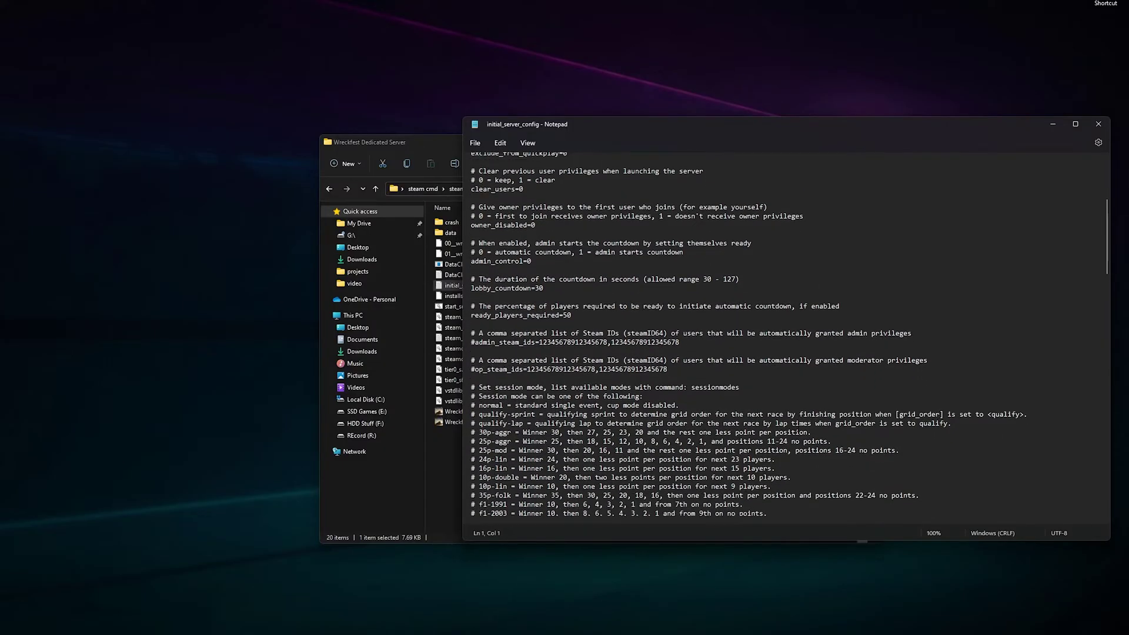
scroll(717, 409, down, 4)
scroll(716, 409, down, 3)
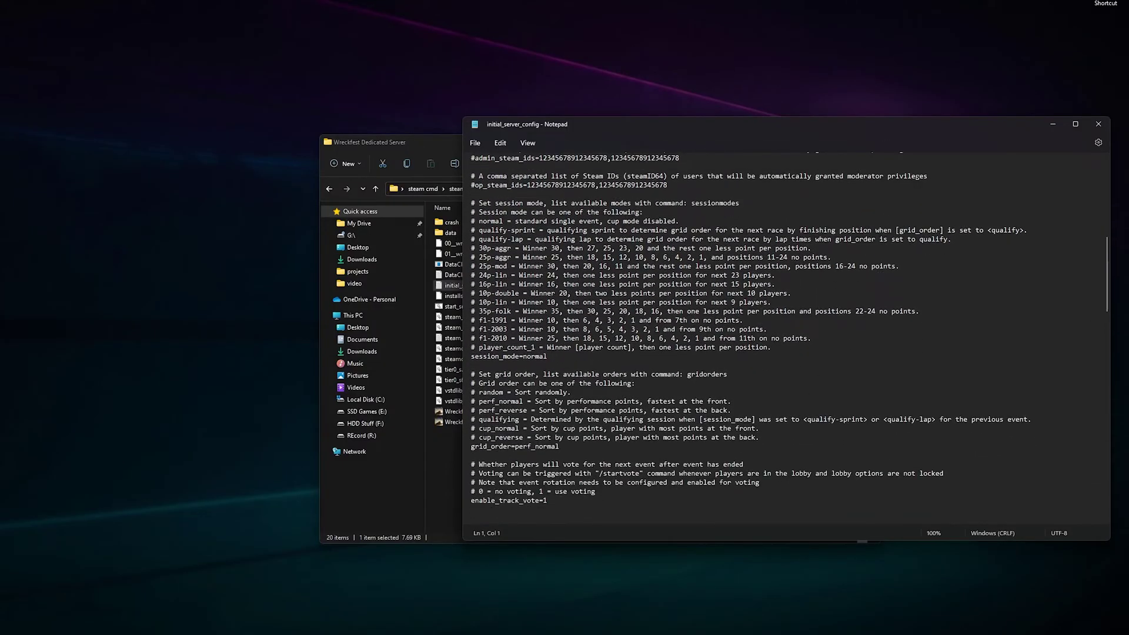
click(1099, 125)
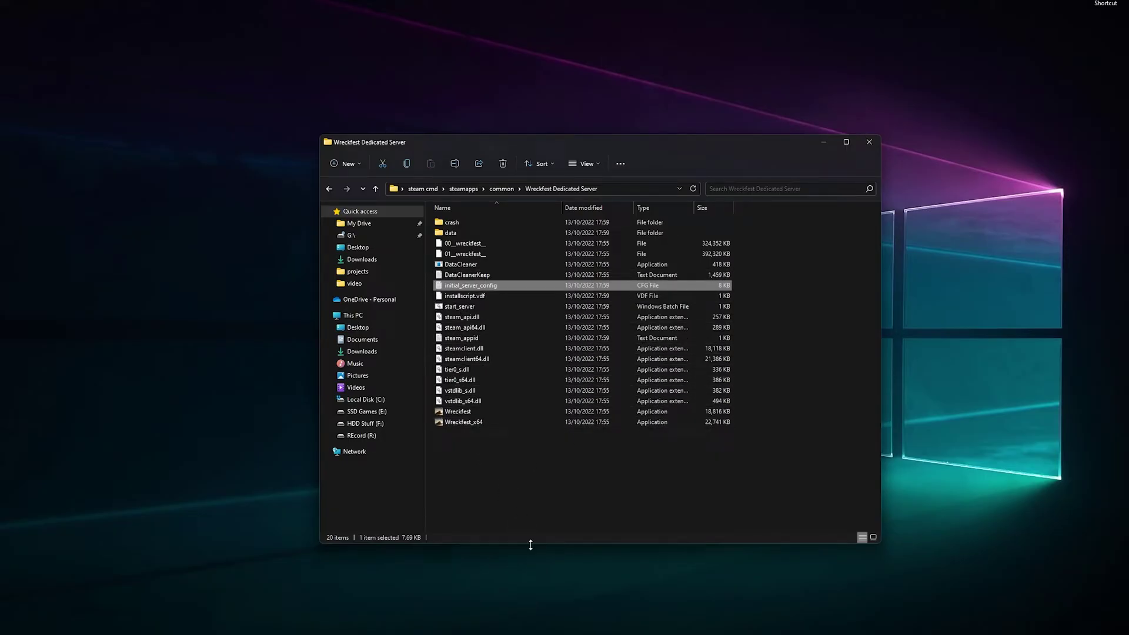
Run start_server.bat to create server_config, then bring the Wreckfest server console forward.
click(460, 308)
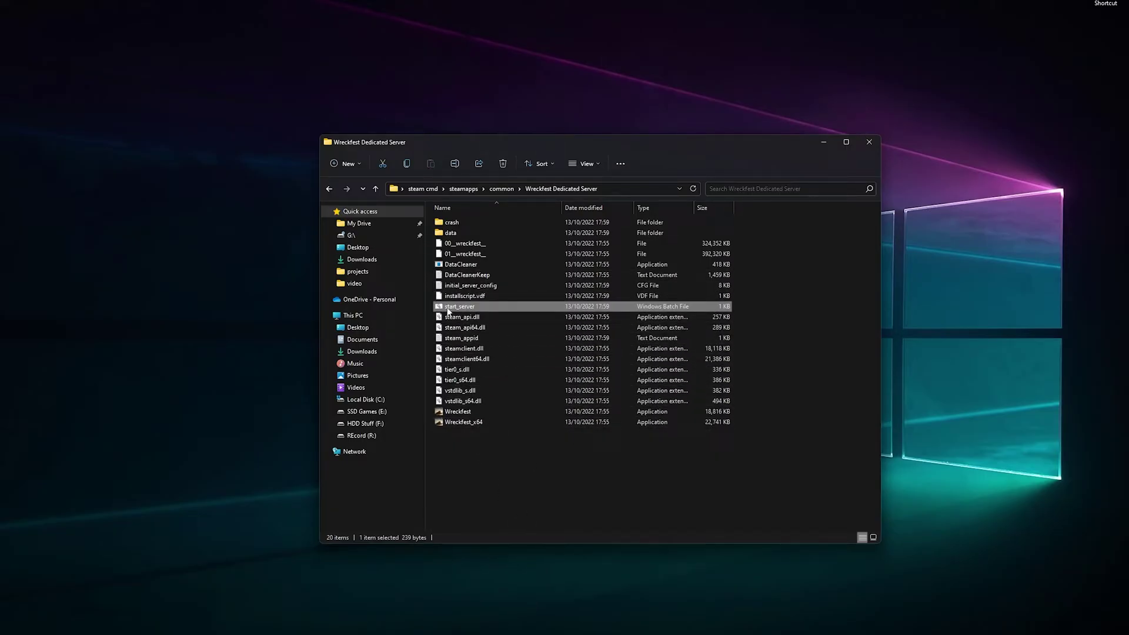
double_click(501, 307)
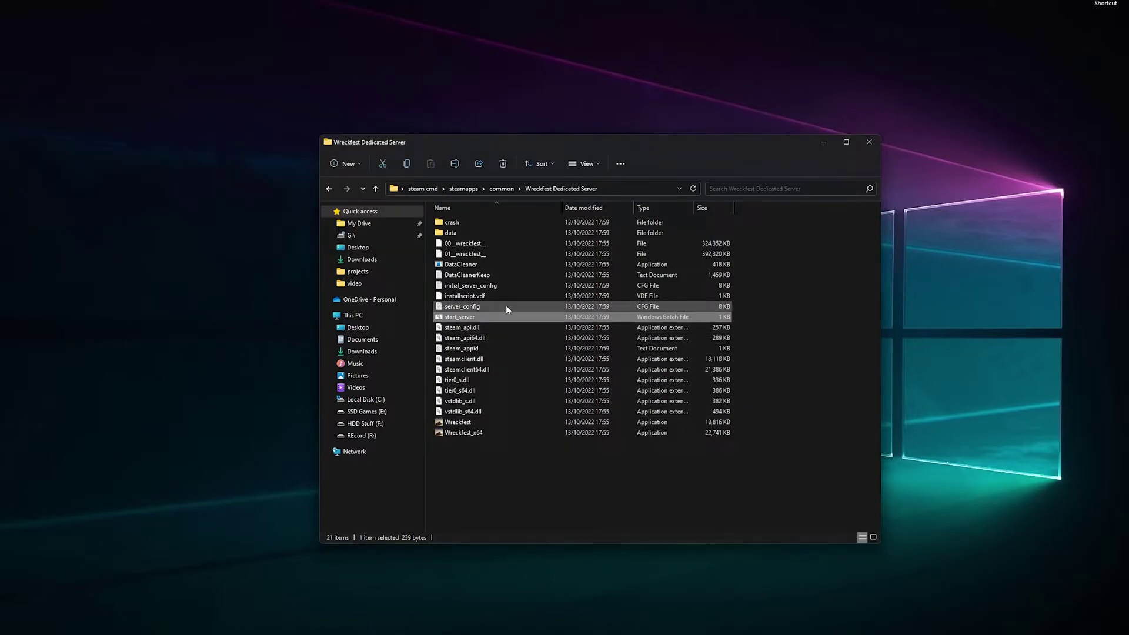
click(492, 320)
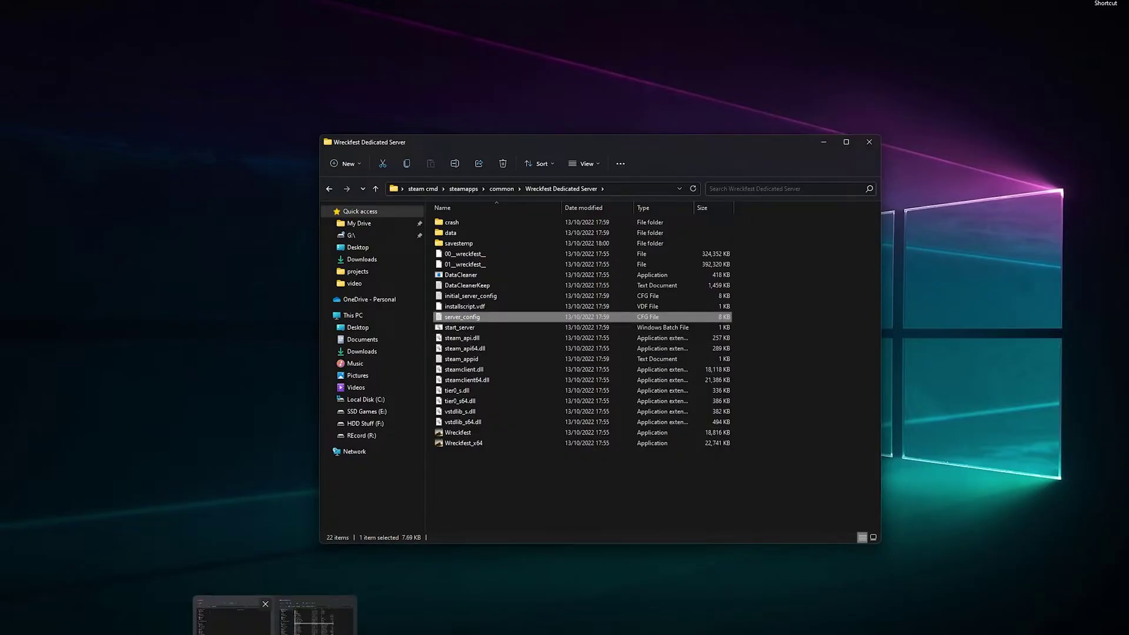
click(231, 618)
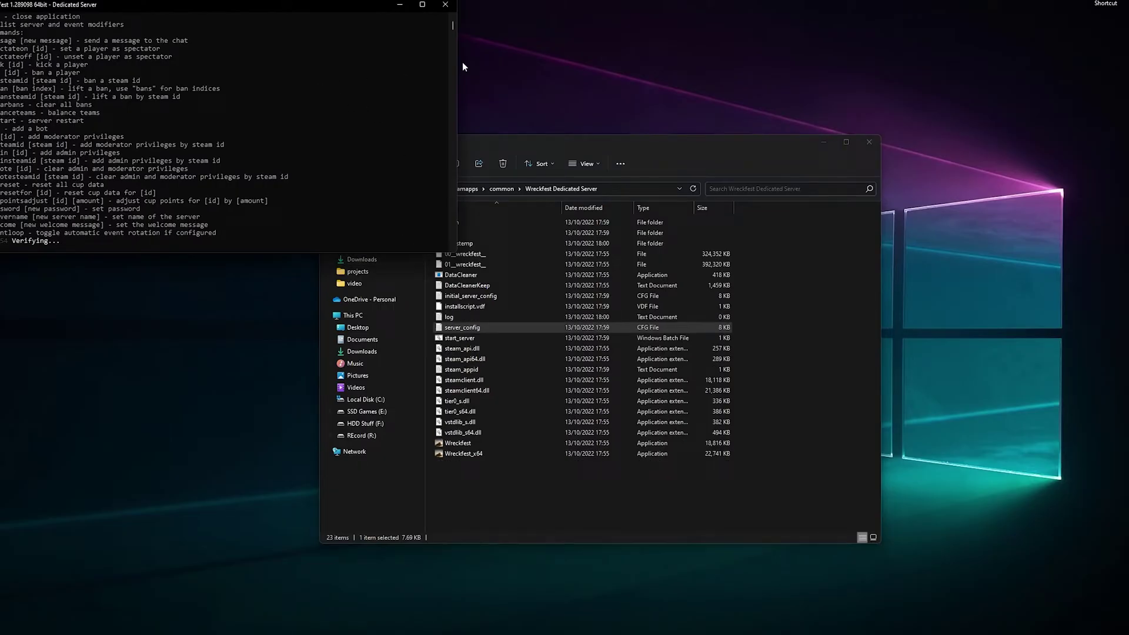
Let the Wreckfest dedicated server through the firewall and reposition the console window.
drag(622, 141, 762, 145)
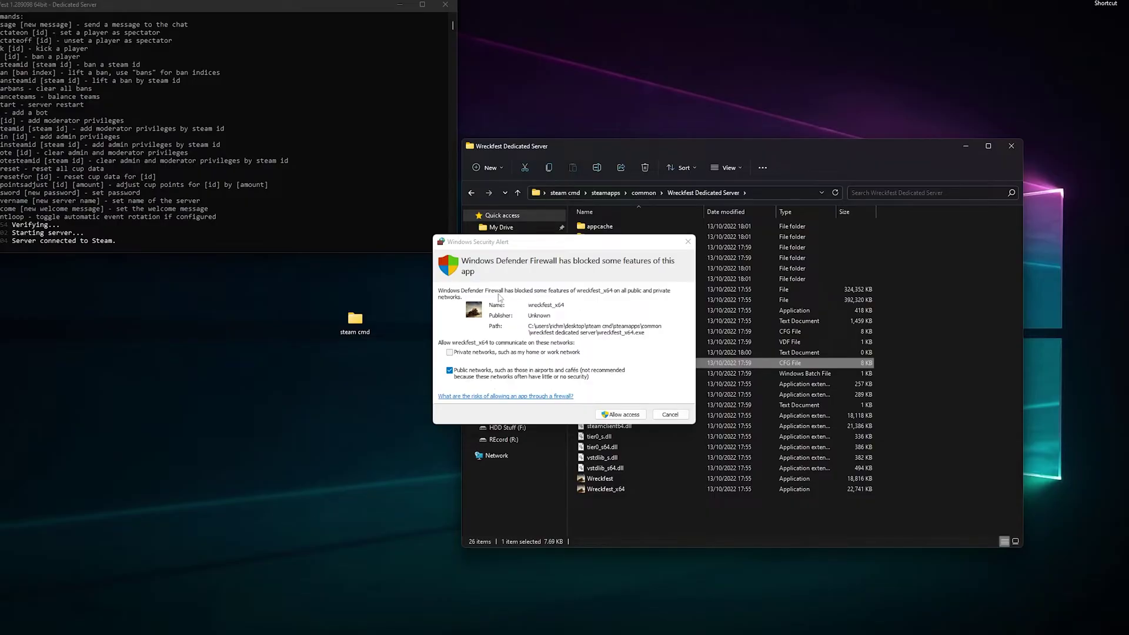
click(624, 414)
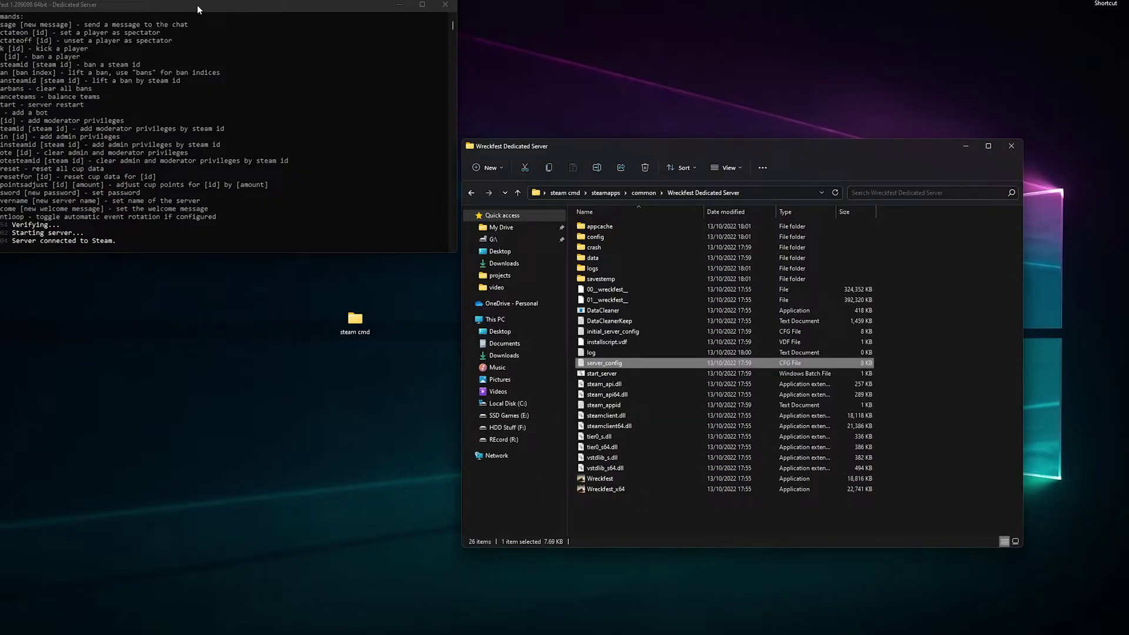
drag(197, 4, 339, 48)
scroll(326, 168, up, 2)
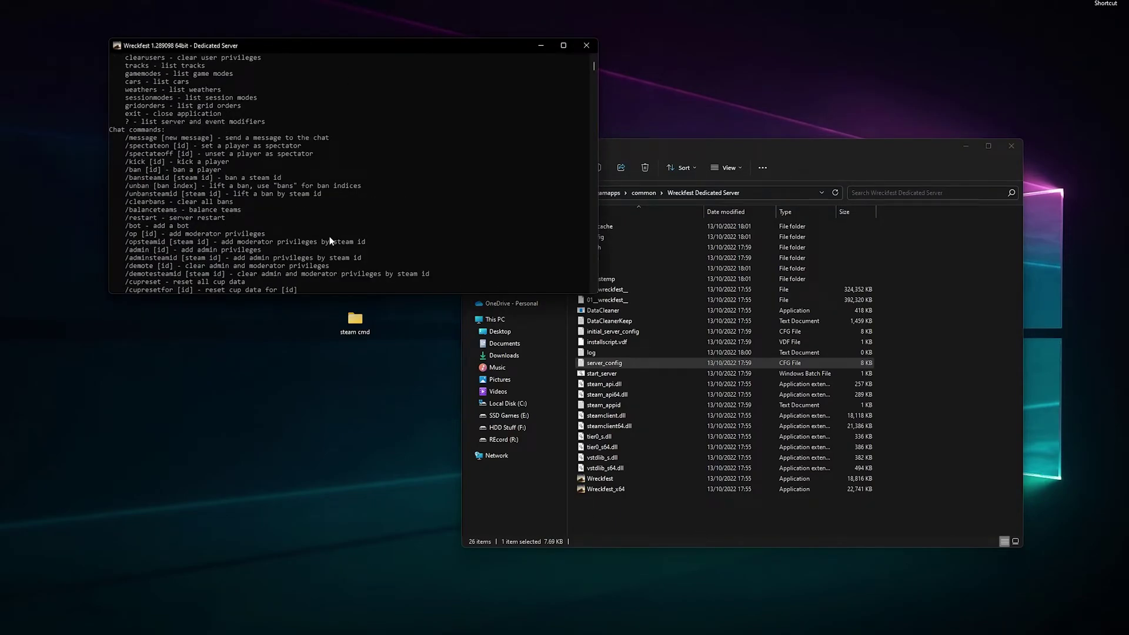
scroll(327, 167, up, 1)
scroll(327, 168, up, 1)
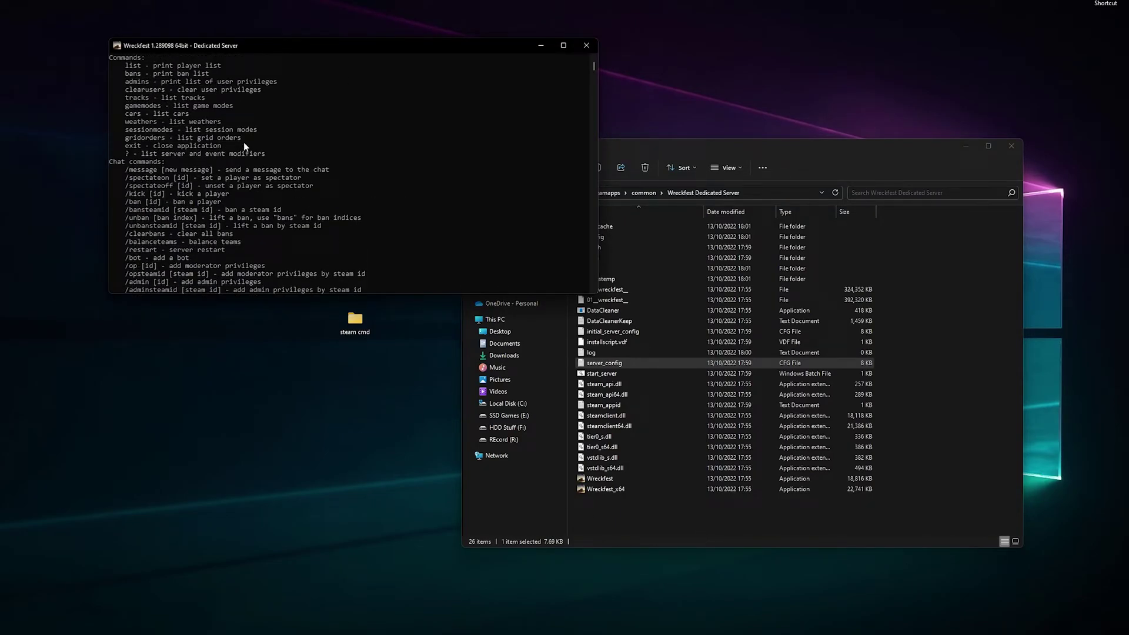
scroll(293, 165, down, 10)
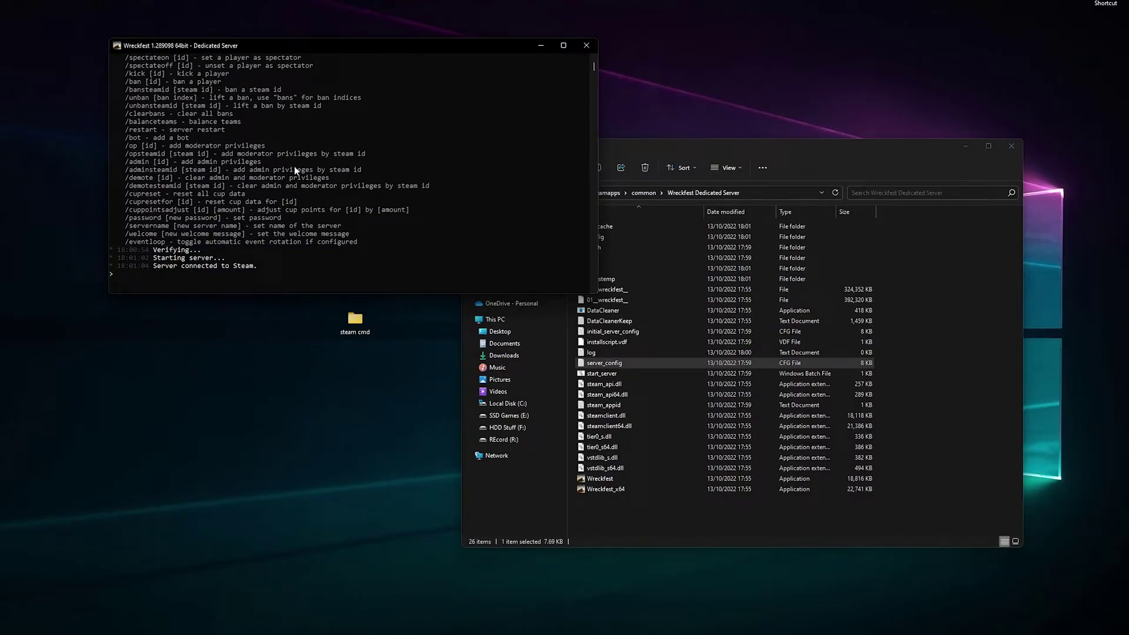
scroll(294, 165, up, 8)
scroll(293, 166, up, 1)
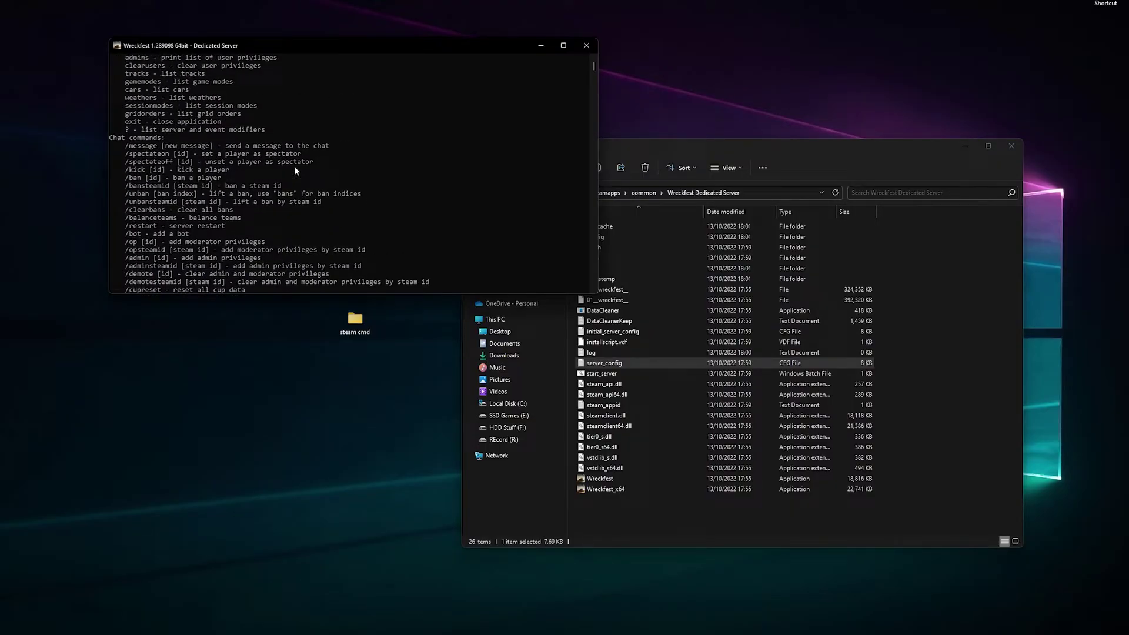
scroll(294, 166, down, 5)
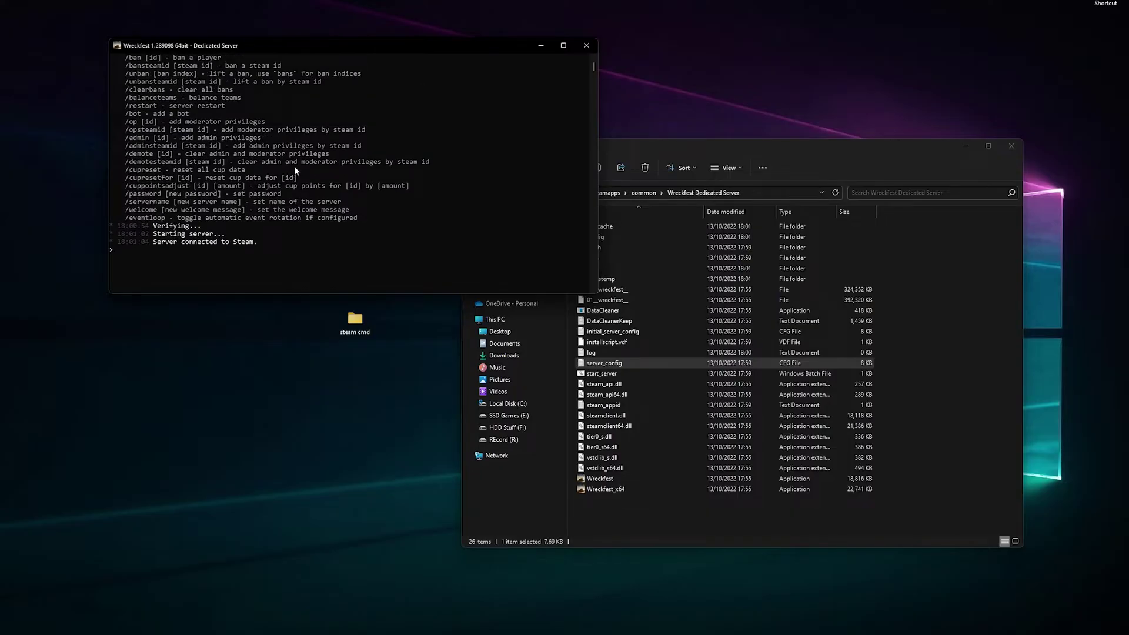
scroll(294, 166, up, 1)
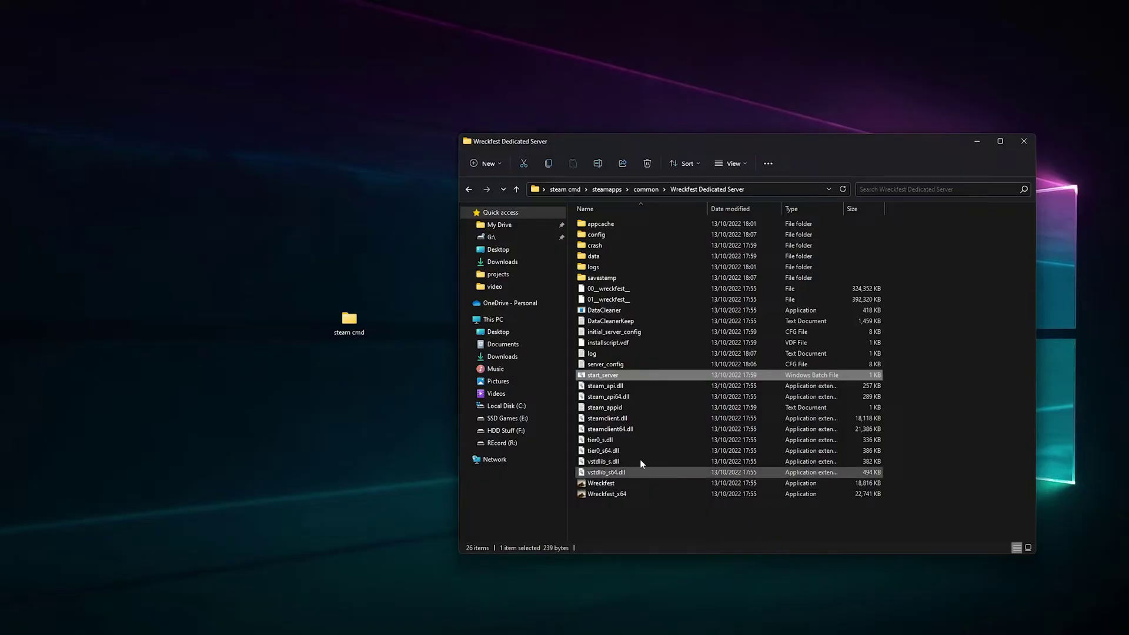
Open server_config in Notepad and review the manta fest name, password and max_players lines.
click(604, 364)
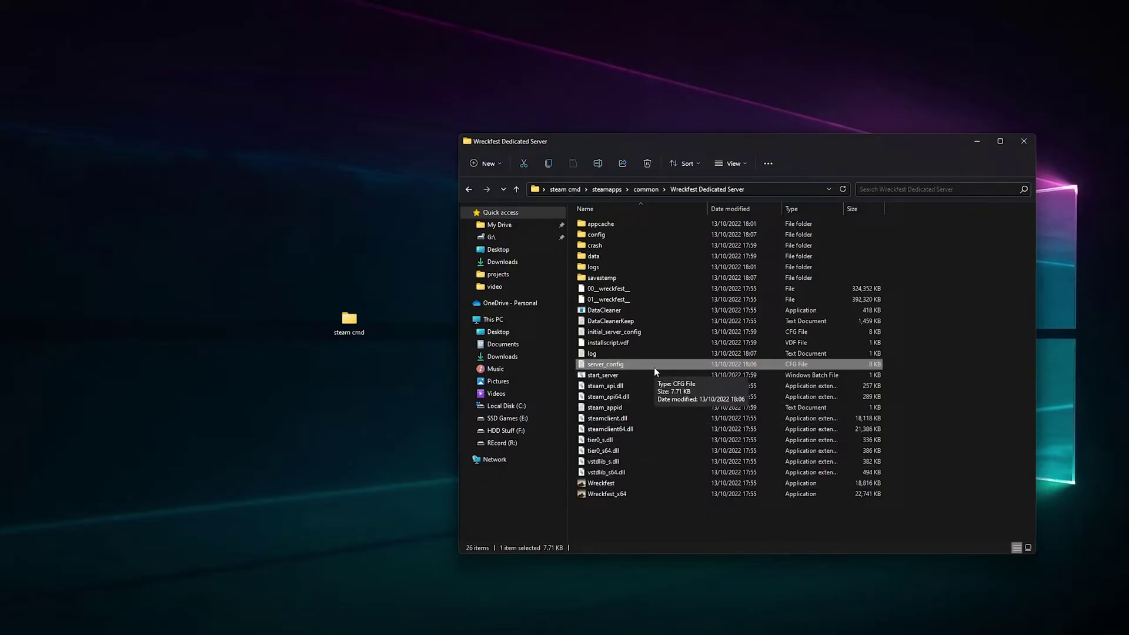
double_click(654, 366)
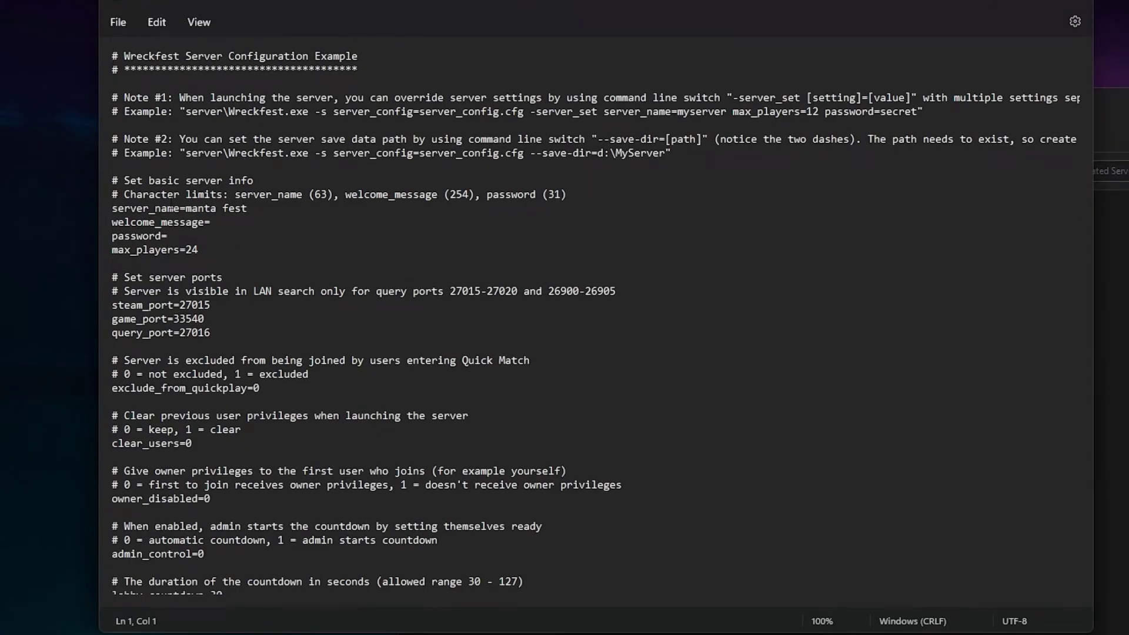
drag(253, 209, 185, 210)
click(213, 225)
key(Down)
click(143, 250)
scroll(234, 329, down, 1)
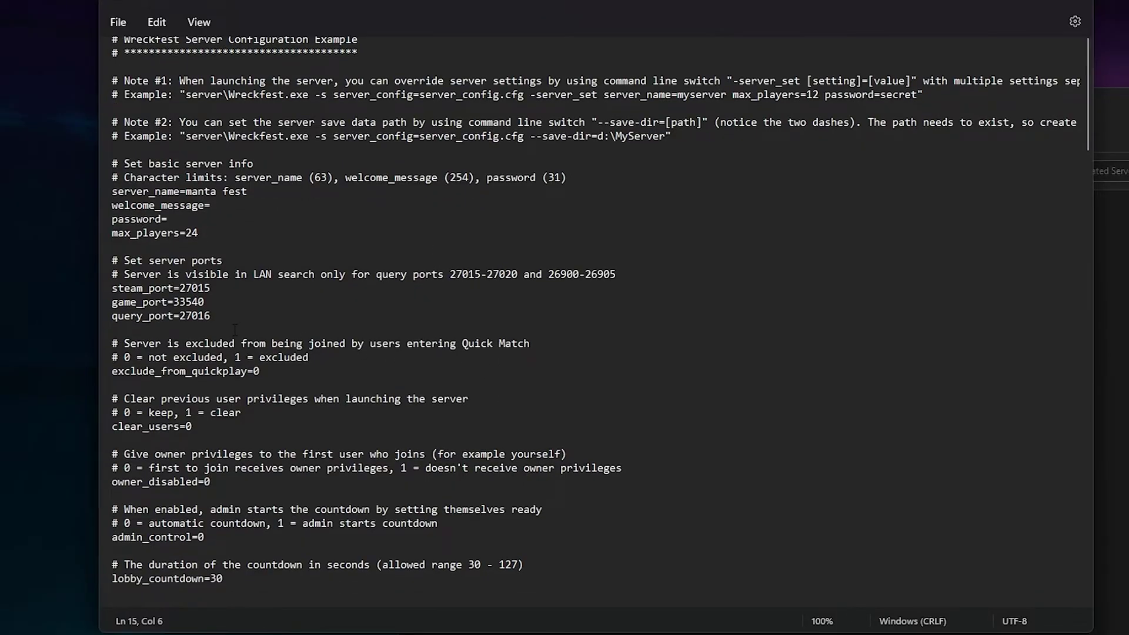
scroll(235, 328, down, 3)
scroll(234, 328, down, 3)
scroll(235, 328, down, 5)
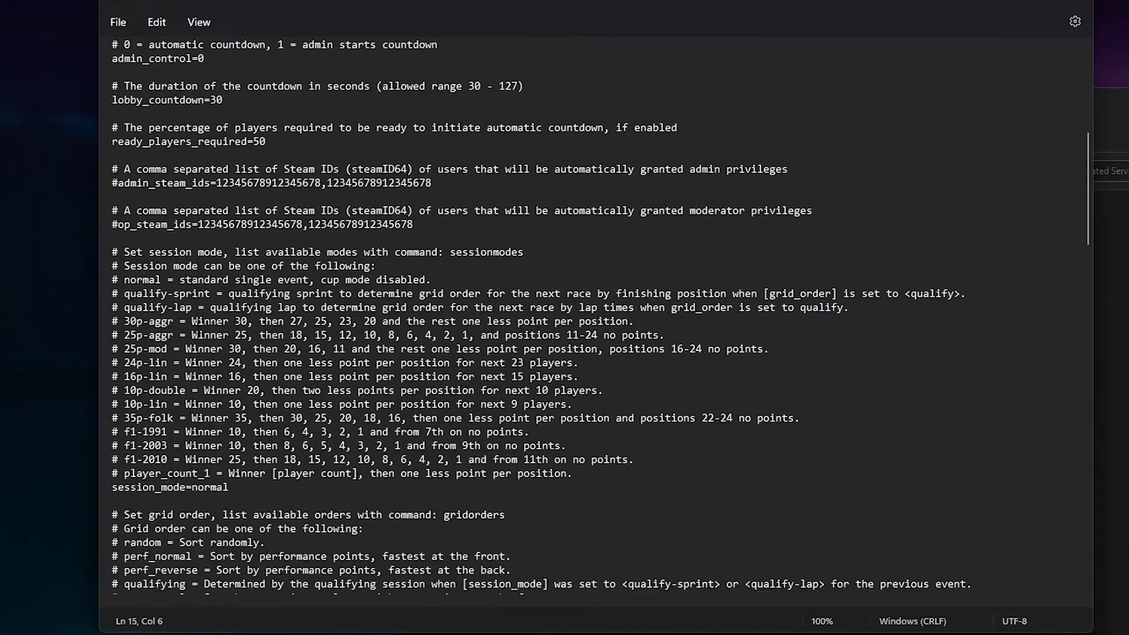
scroll(600, 318, down, 3)
scroll(599, 318, up, 2)
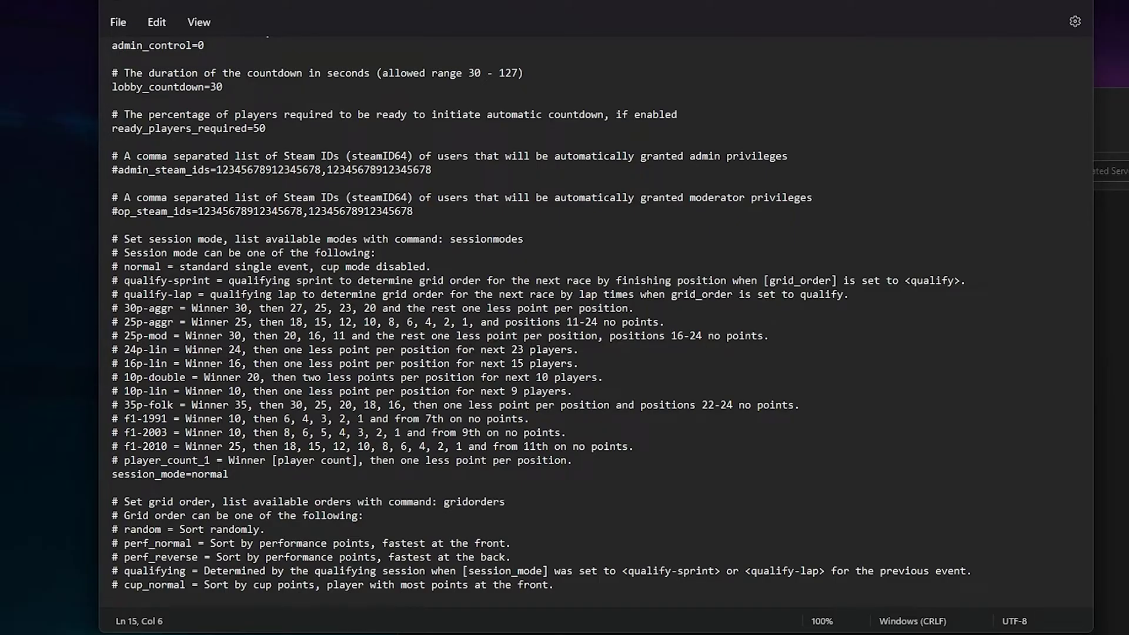
scroll(600, 318, down, 1)
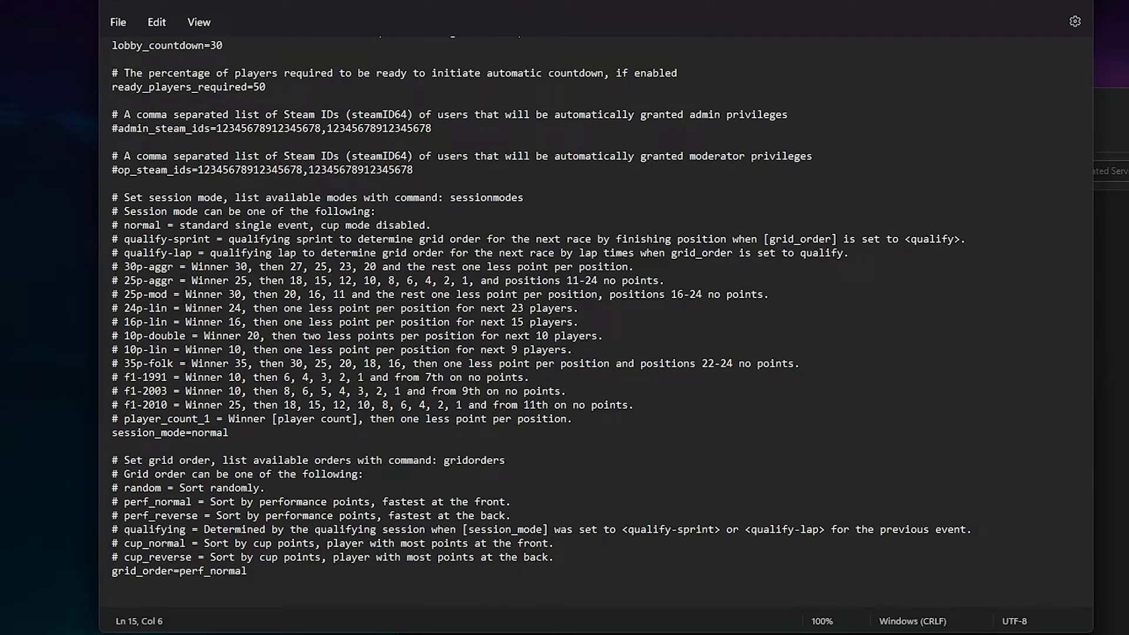
Copy 16p-lin from the comments and paste it over normal after session_mode=.
drag(168, 323, 124, 321)
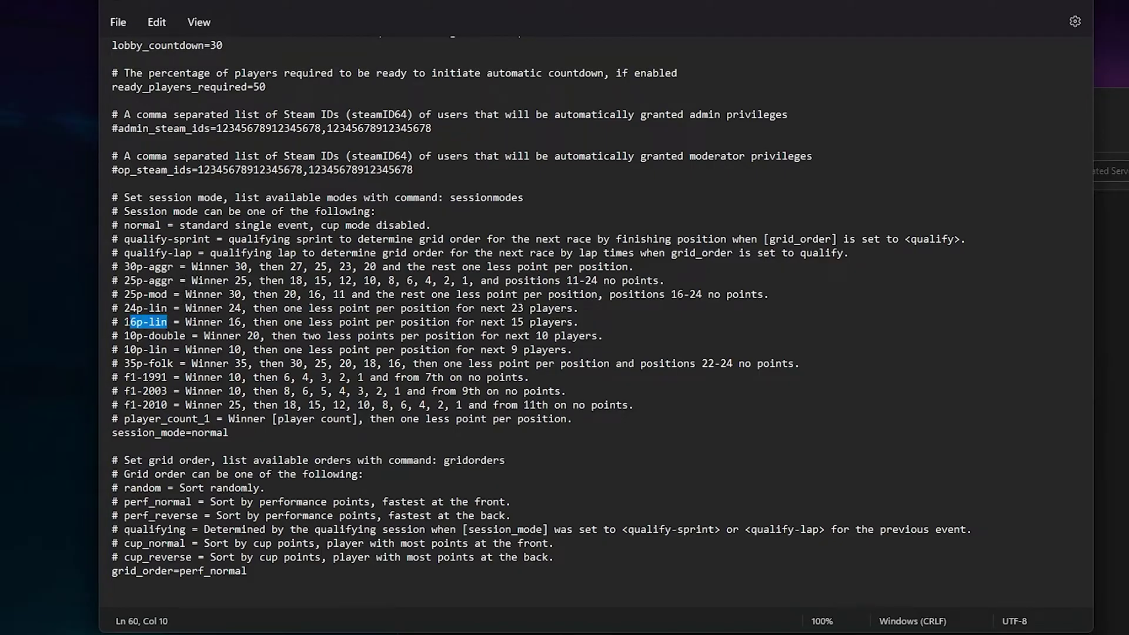
right_click(142, 333)
click(210, 405)
drag(229, 432, 199, 433)
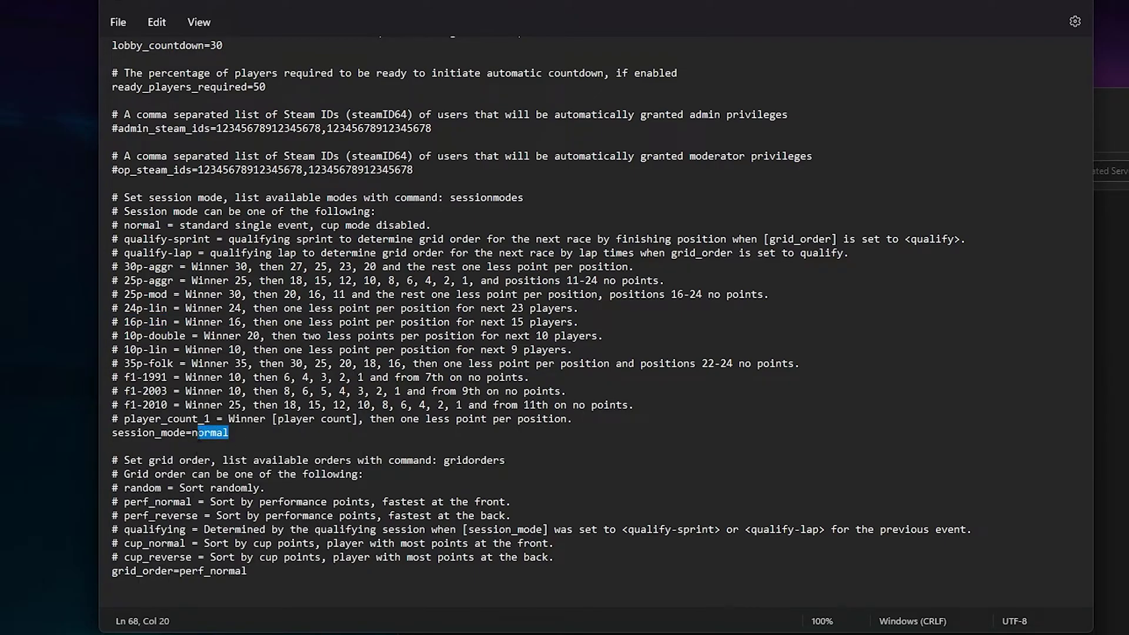
right_click(208, 445)
click(434, 444)
drag(228, 433, 191, 432)
right_click(199, 444)
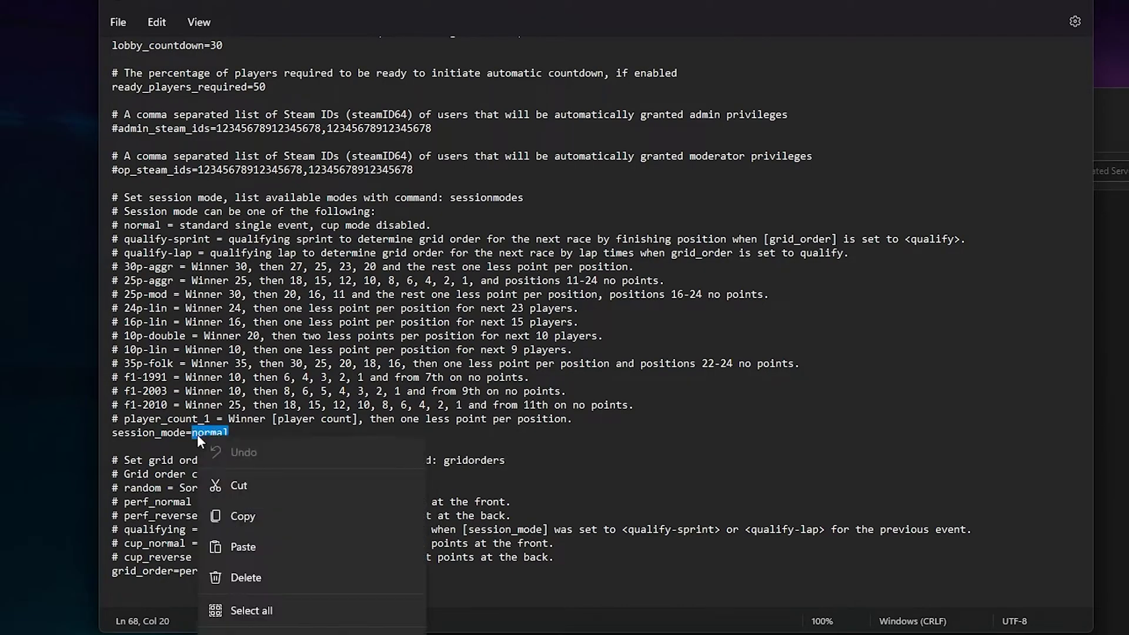
click(270, 545)
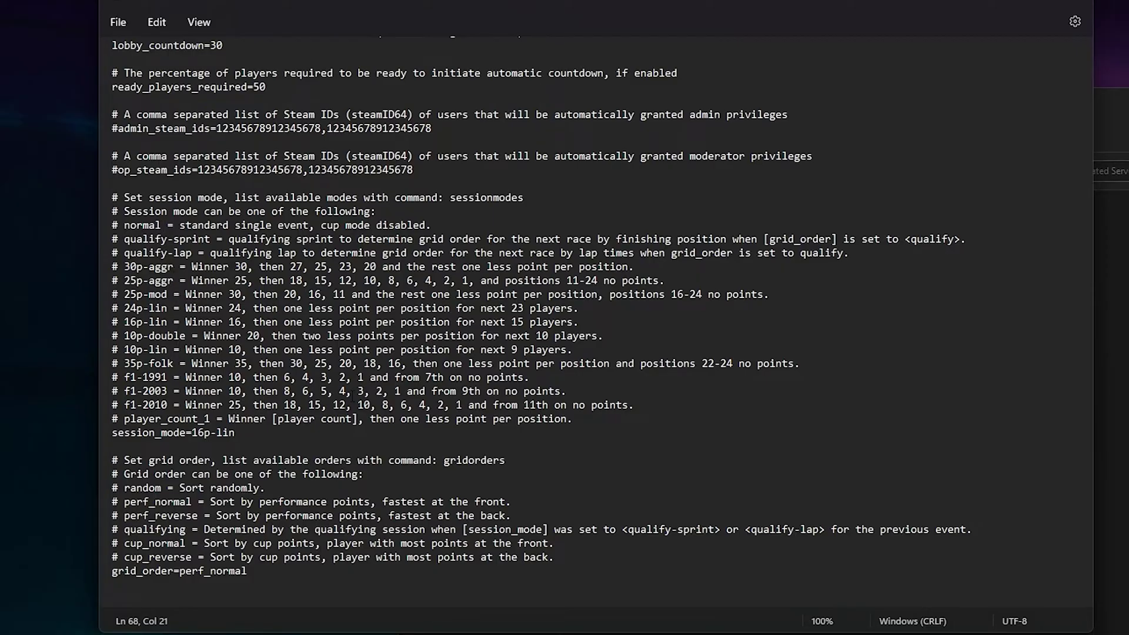
scroll(600, 315, down, 1)
scroll(599, 315, down, 2)
scroll(600, 315, down, 2)
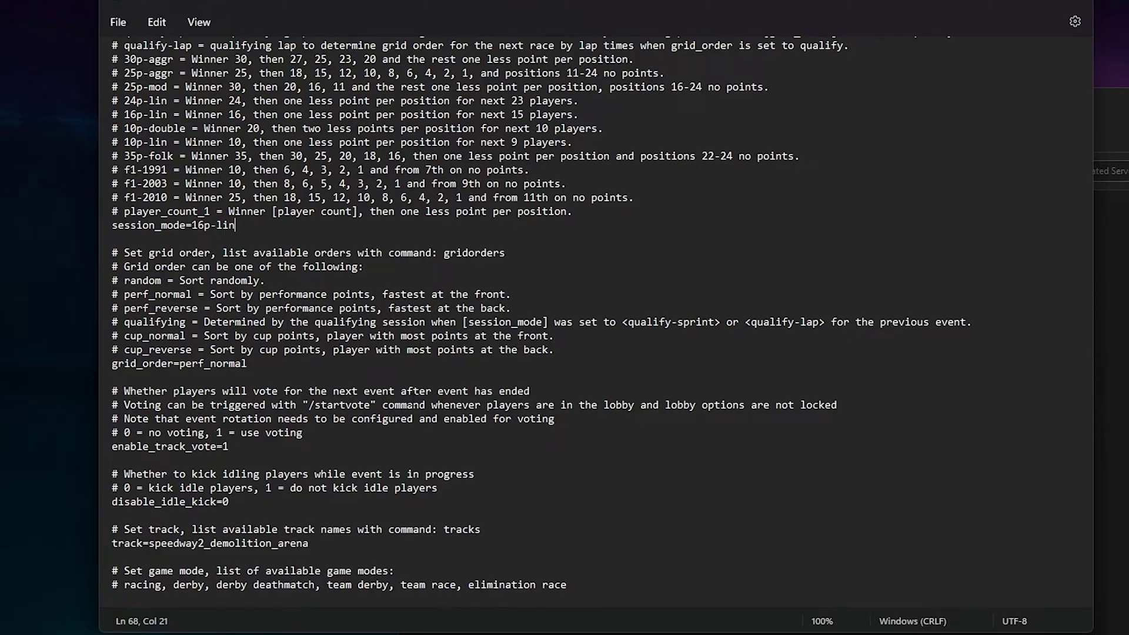
scroll(418, 405, down, 2)
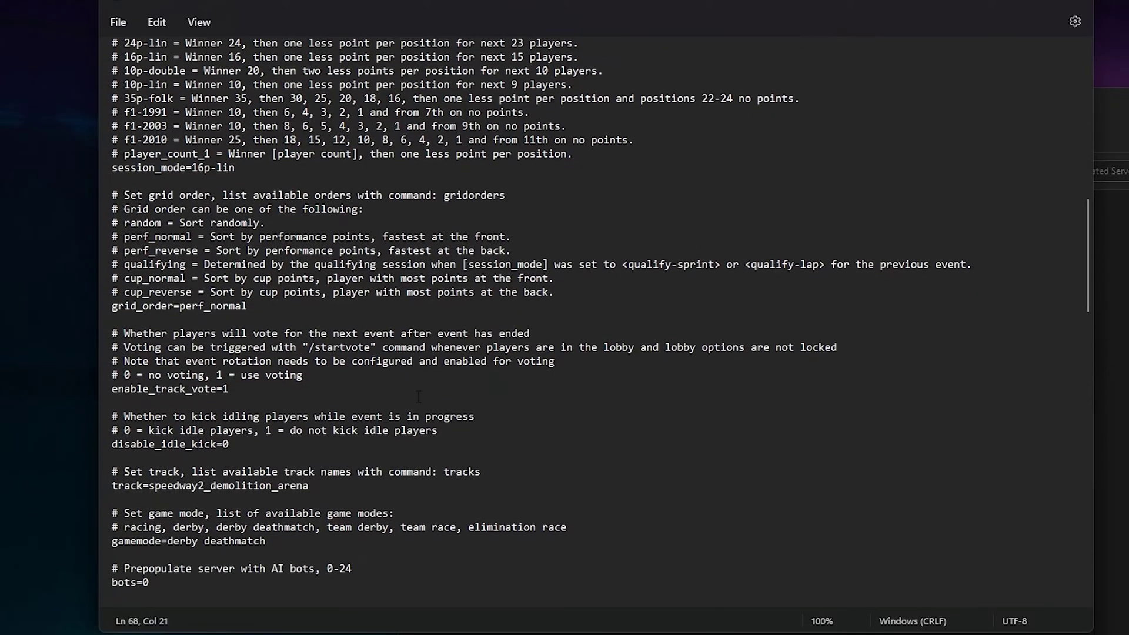
scroll(371, 371, down, 1)
scroll(330, 334, down, 2)
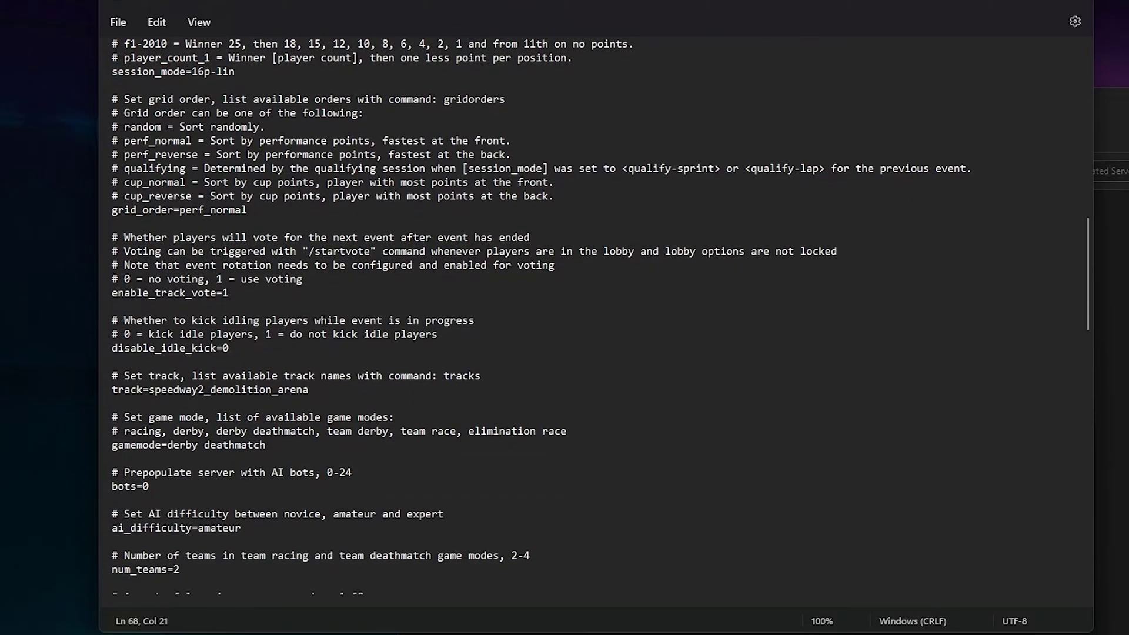
scroll(324, 320, down, 2)
scroll(324, 320, down, 4)
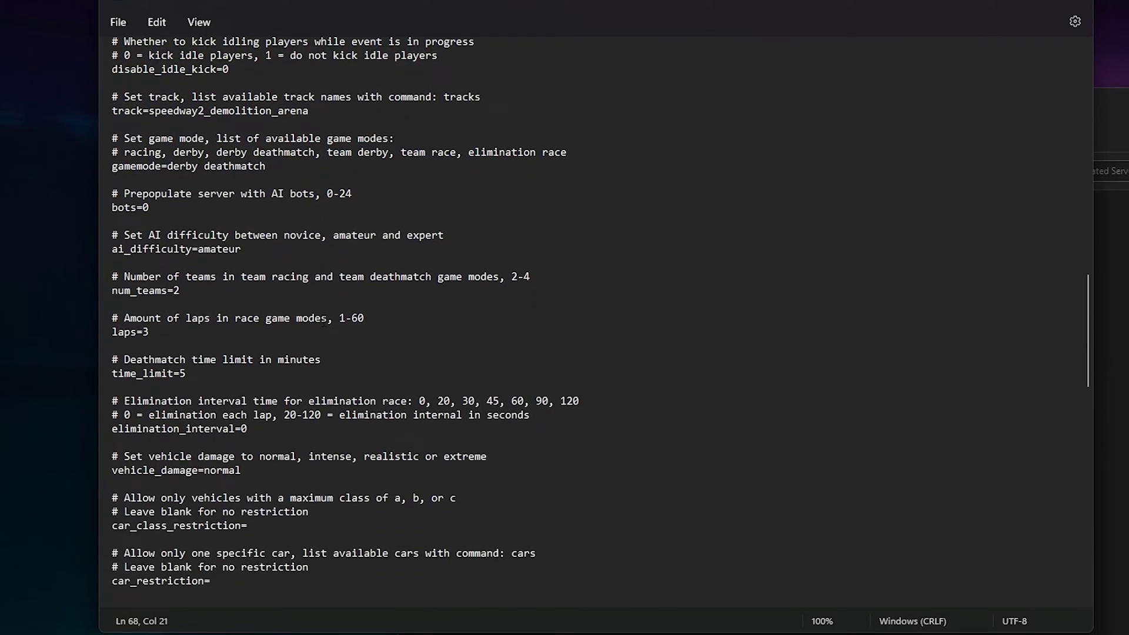
scroll(324, 321, down, 1)
scroll(325, 323, down, 5)
scroll(324, 324, down, 3)
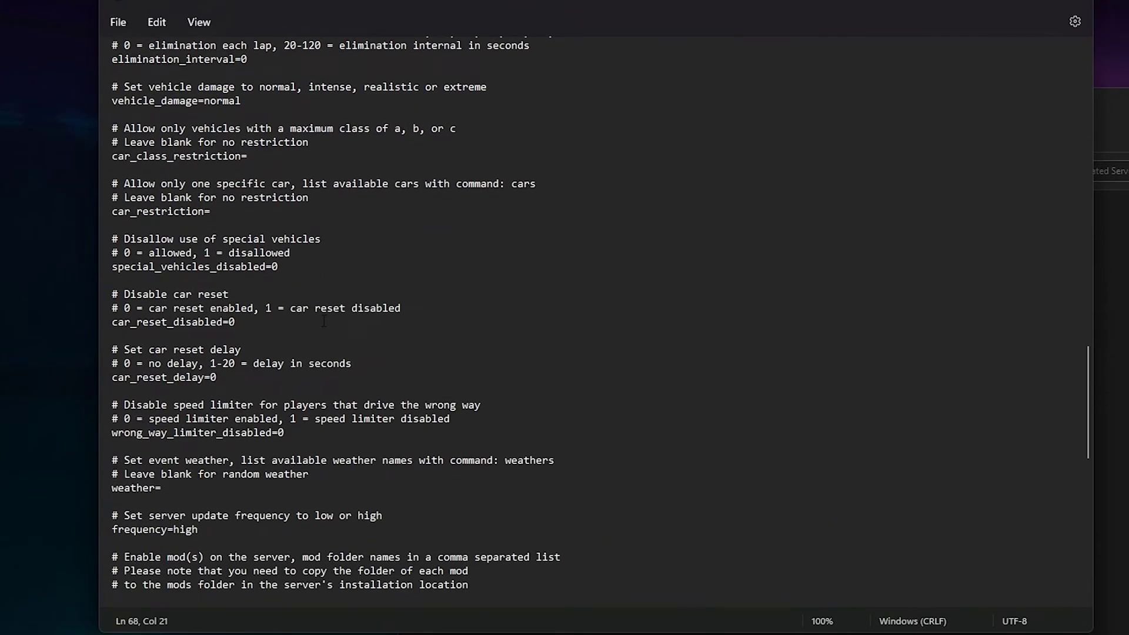
scroll(324, 323, down, 3)
scroll(841, 456, down, 10)
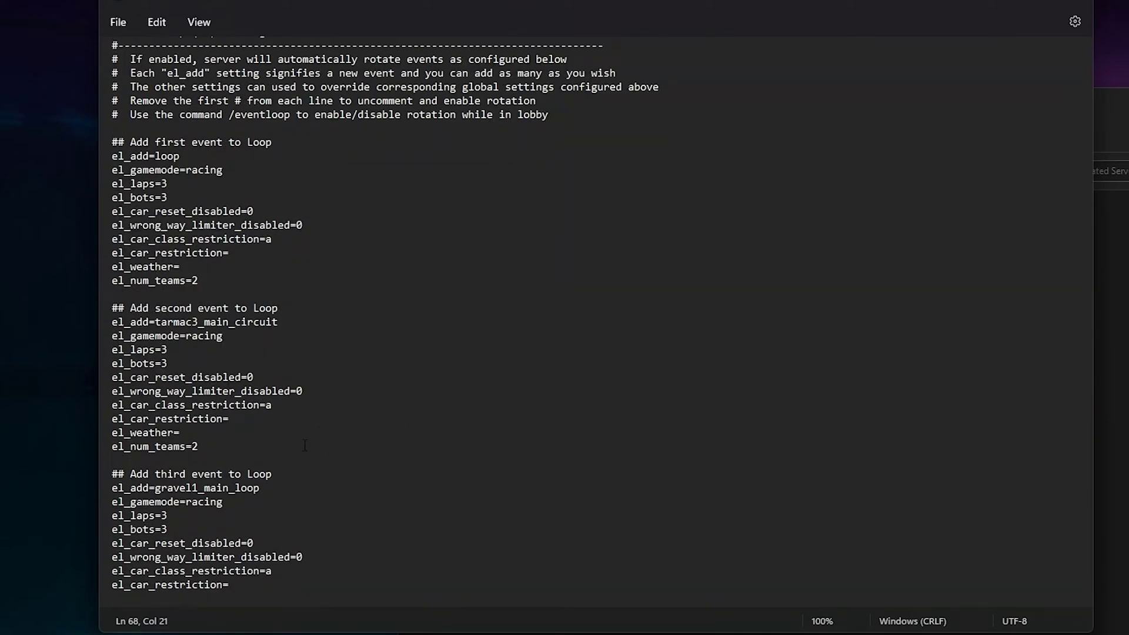
scroll(328, 424, up, 1)
scroll(328, 424, up, 2)
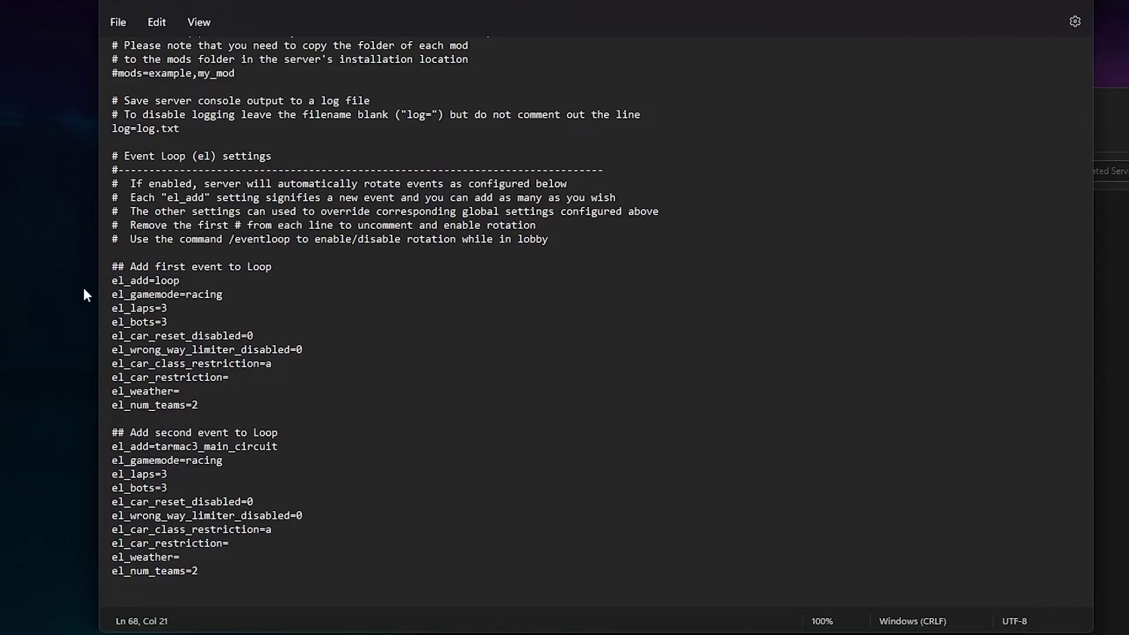
Remove the comment marks from the first event's el_add=loop and el_gamemode lines.
click(112, 281)
text(#)
click(113, 293)
text(#)
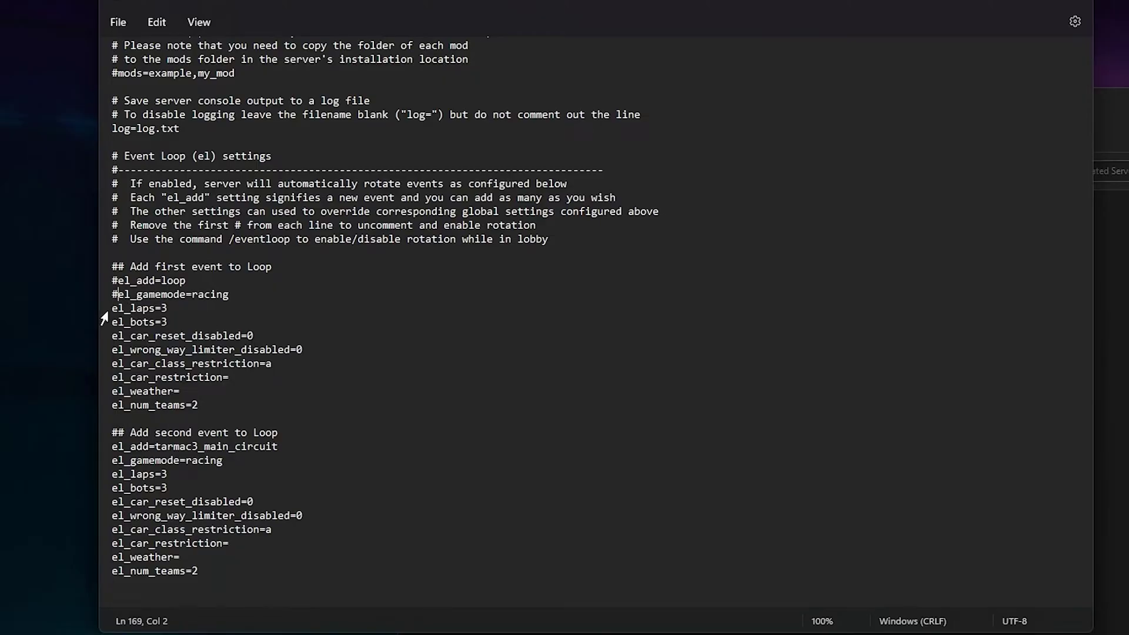
key(BackSpace)
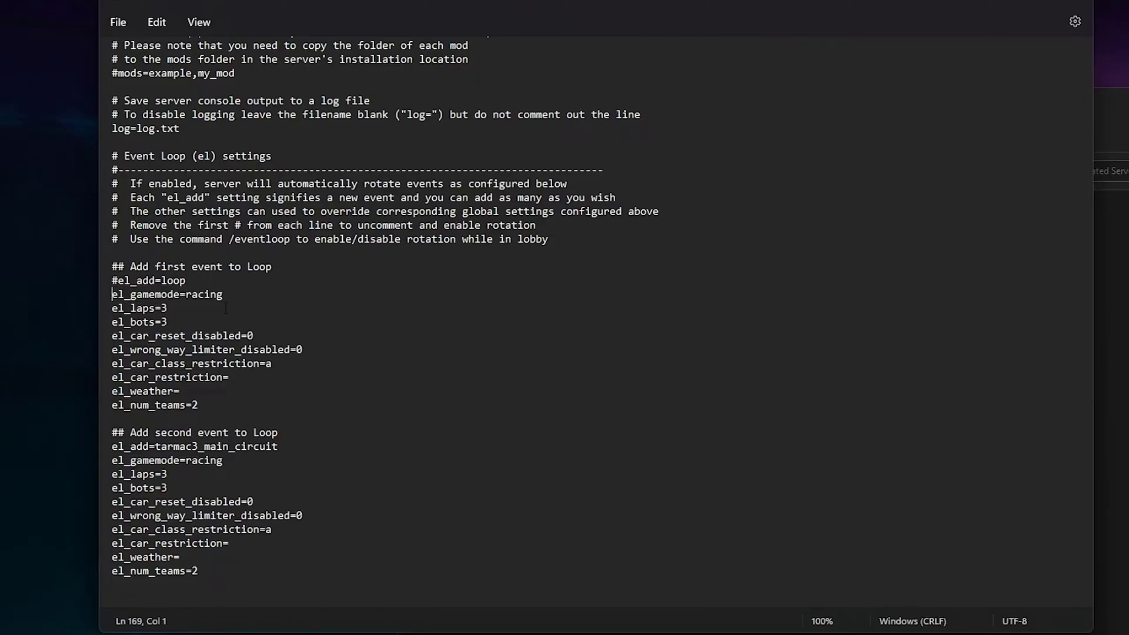
click(119, 281)
key(BackSpace)
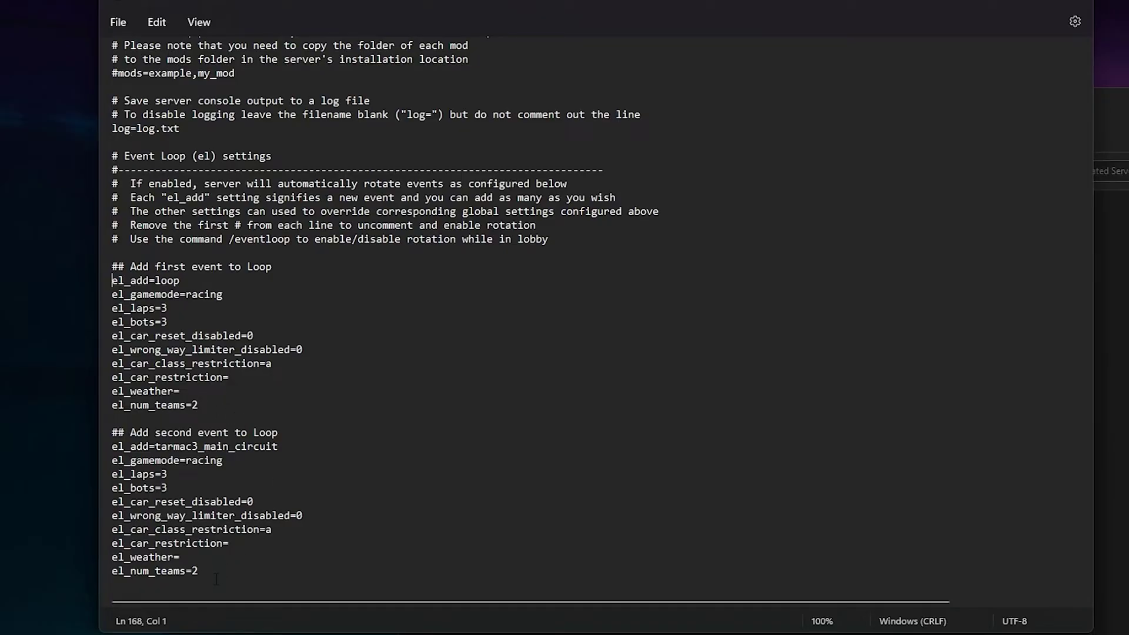
Copy the first event's whole el_ settings block.
drag(200, 571, 97, 577)
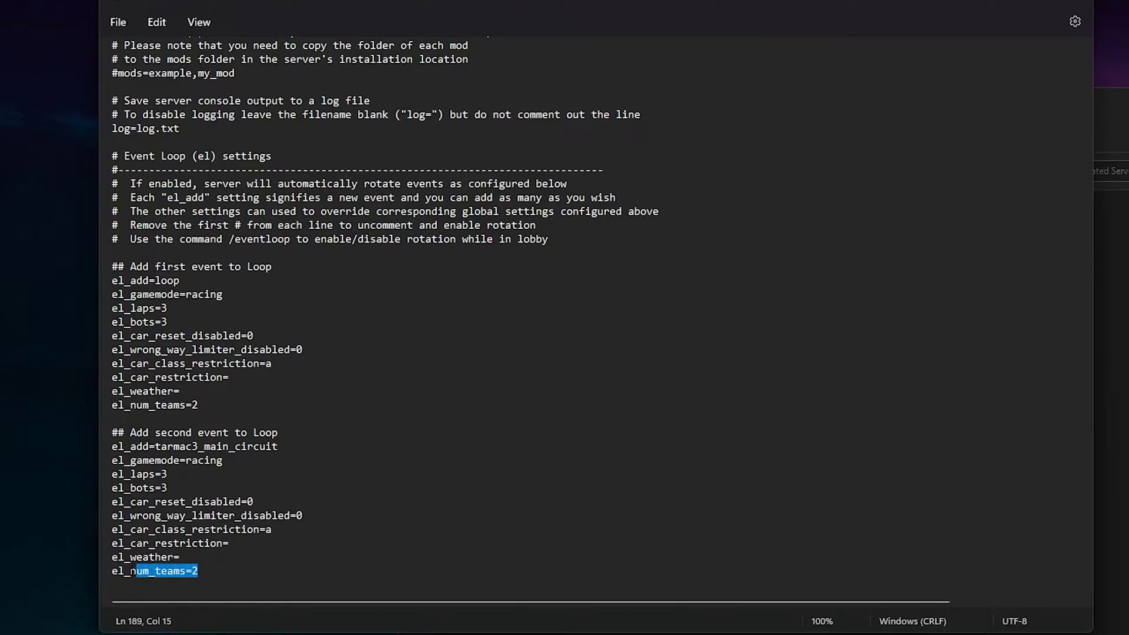
click(209, 406)
drag(208, 407, 114, 408)
click(168, 474)
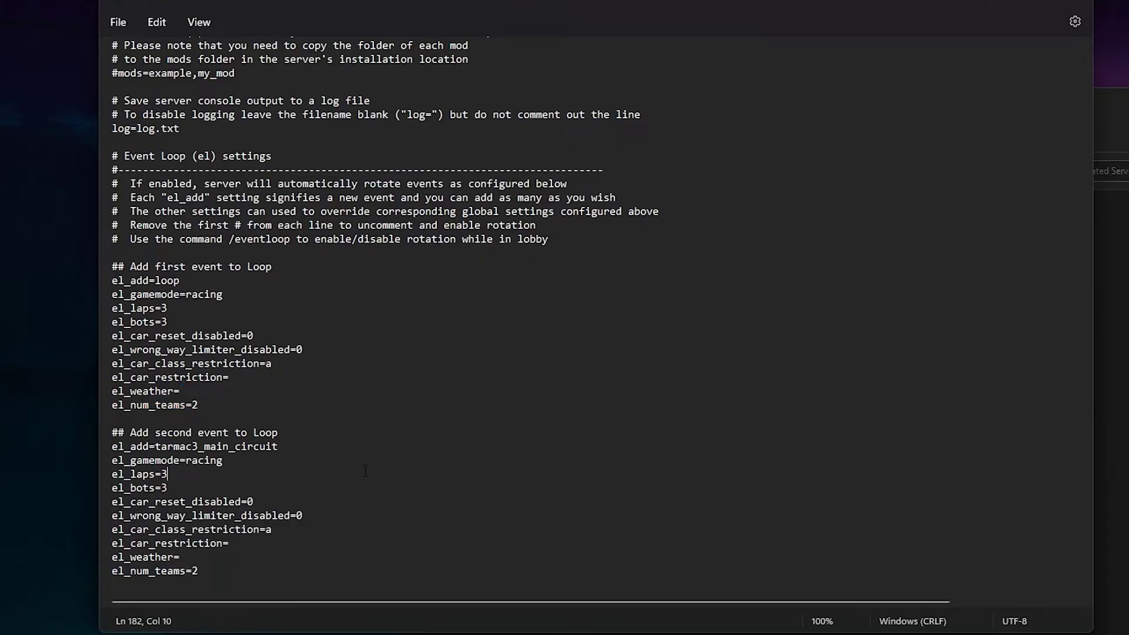
drag(199, 404, 112, 280)
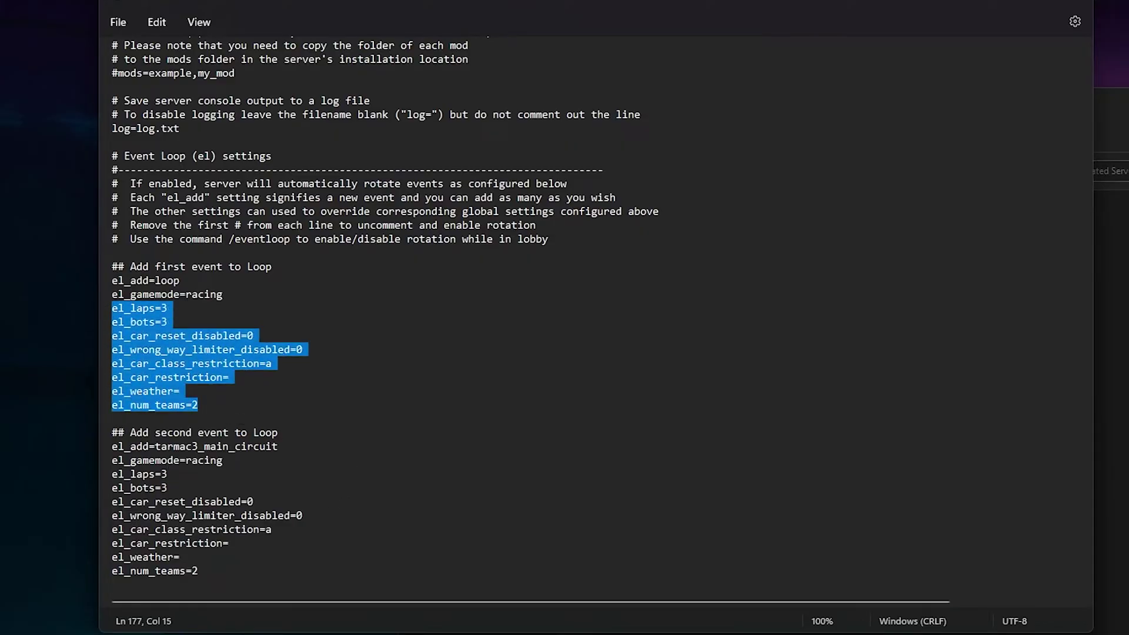
right_click(135, 325)
click(233, 398)
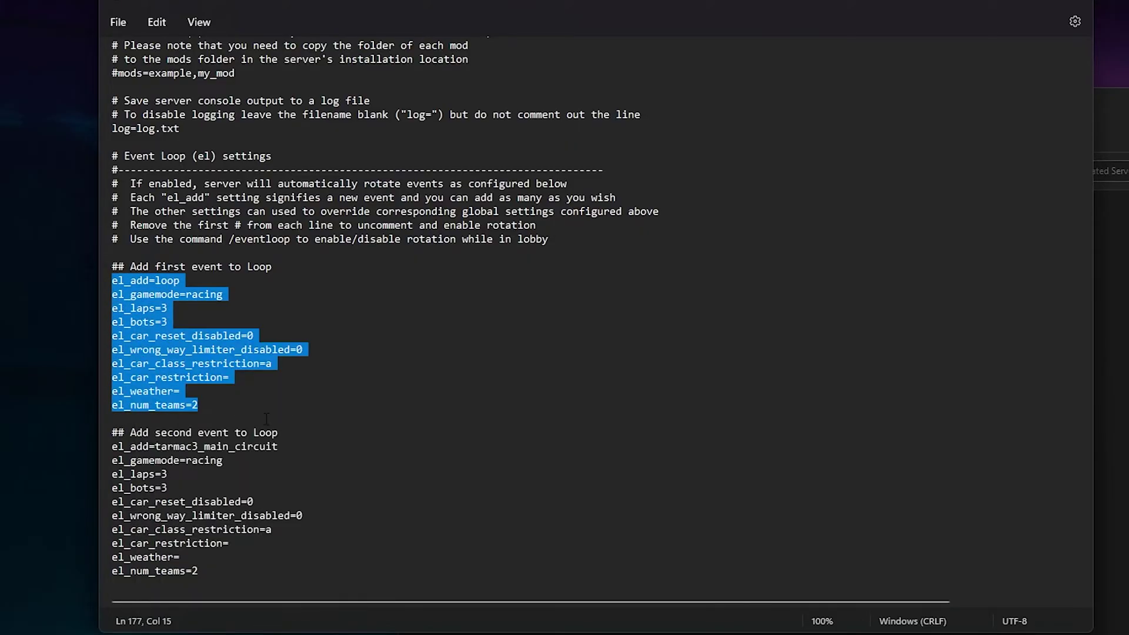
scroll(232, 398, down, 2)
scroll(232, 398, down, 1)
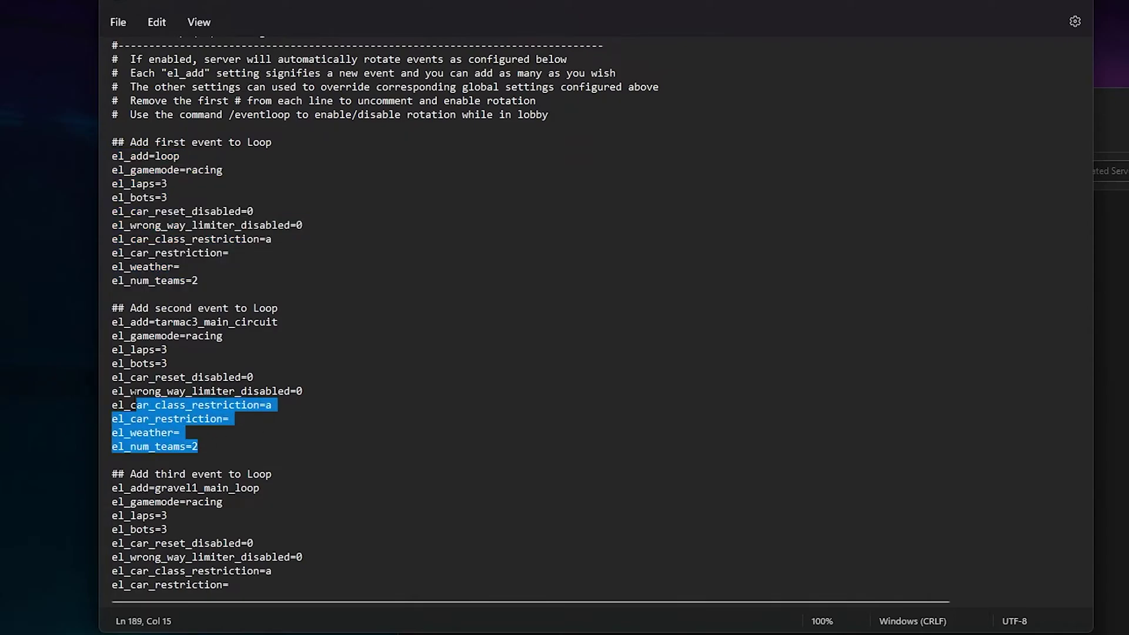
Replace the second and third events' lines with the copied first-event settings.
drag(200, 447, 95, 326)
key(Delete)
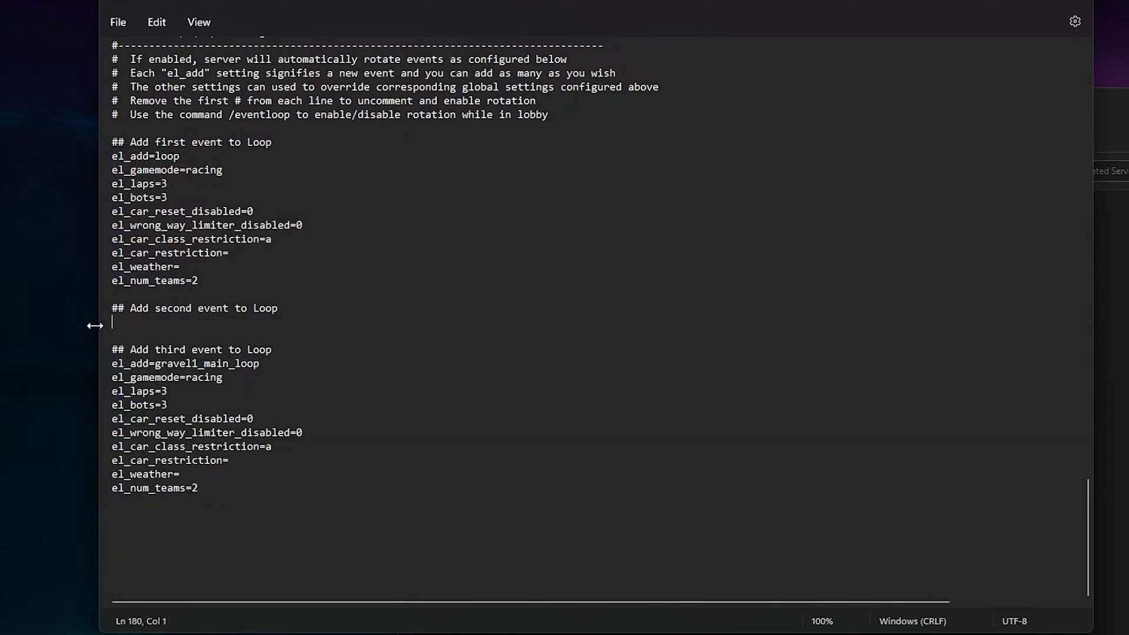
mouse_move(199, 487)
mouse_down()
mouse_move(112, 419)
mouse_move(77, 365)
mouse_up()
key(Delete)
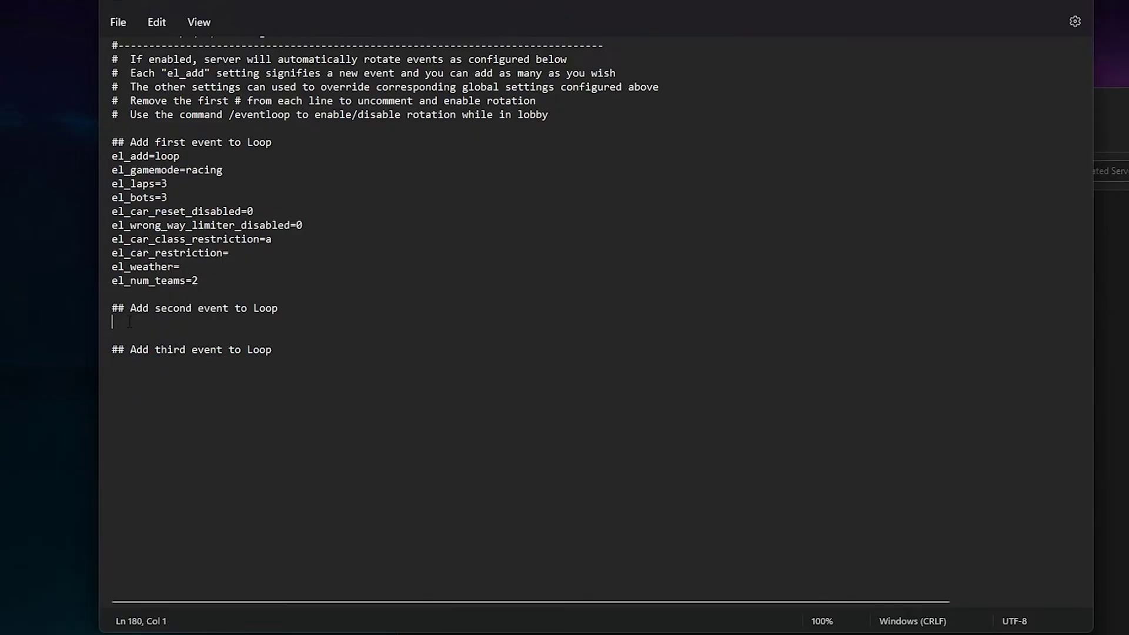
key(ctrl+v)
click(117, 515)
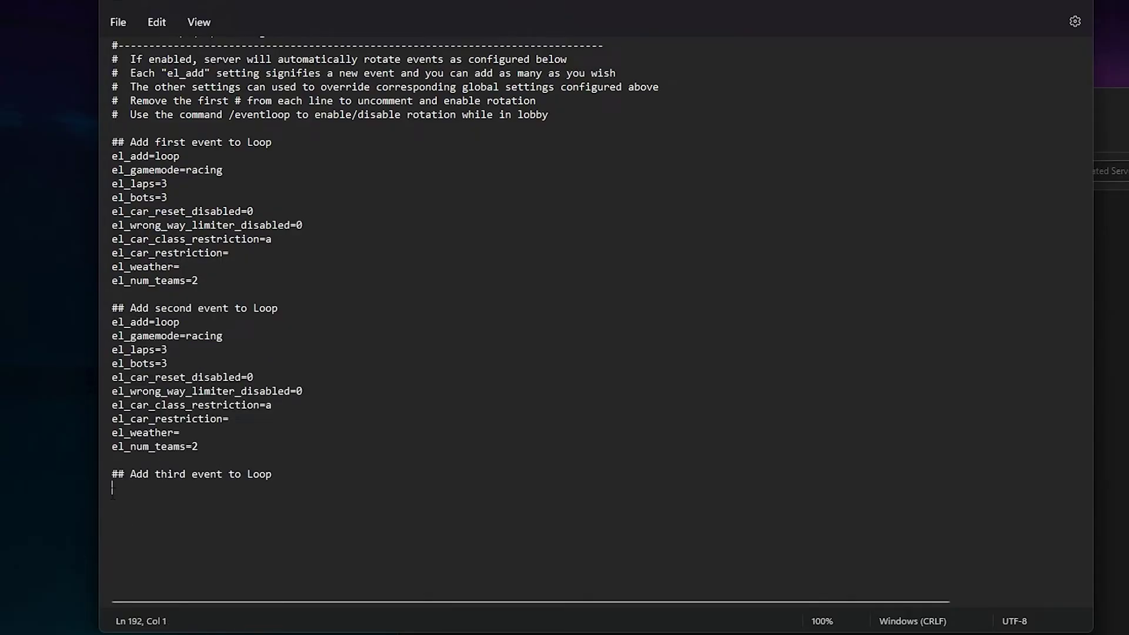
key(ctrl+v)
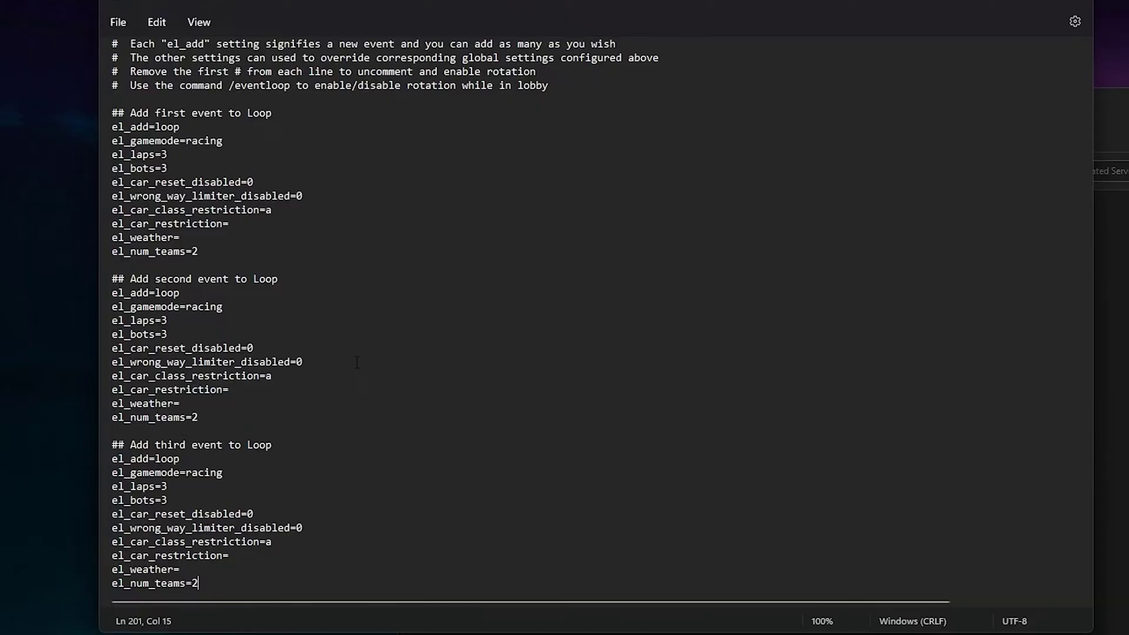
scroll(356, 361, up, 1)
scroll(357, 362, up, 2)
scroll(356, 361, up, 1)
scroll(355, 360, up, 1)
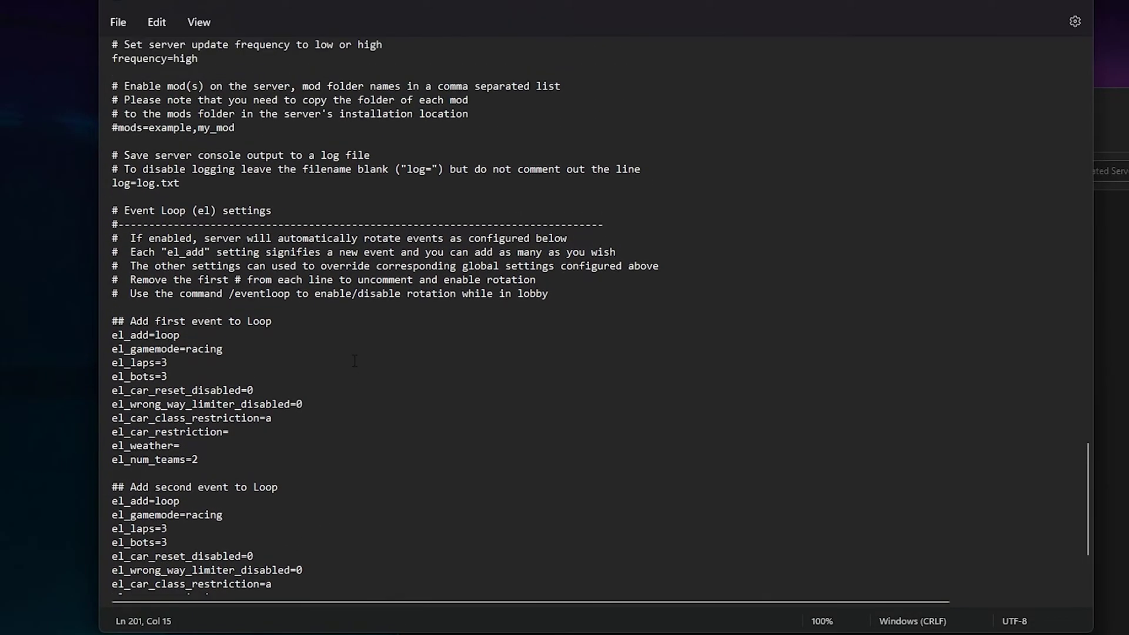
scroll(355, 360, down, 1)
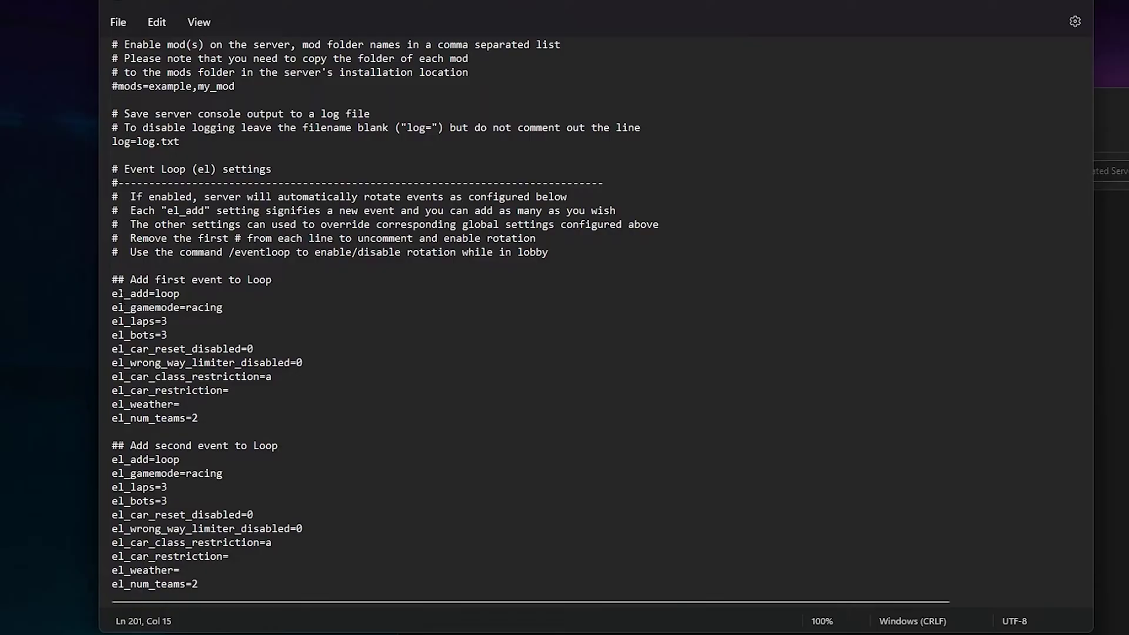
Highlight Fairfield County's track ID smallstadium_demolition_arena in the sheet for copying.
click(181, 292)
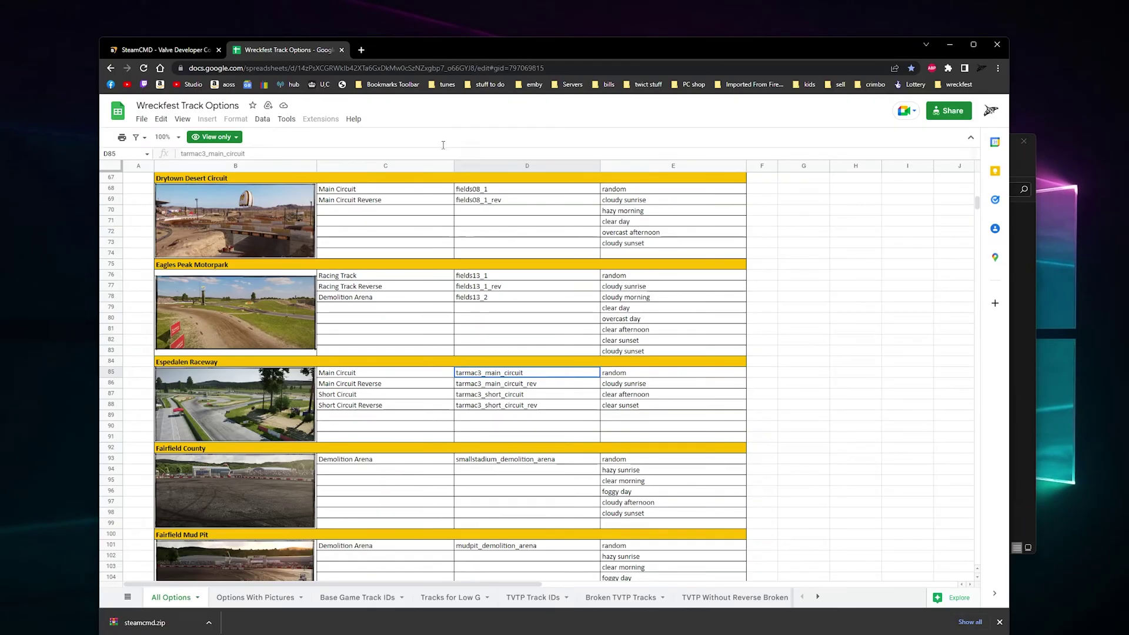
scroll(482, 350, down, 5)
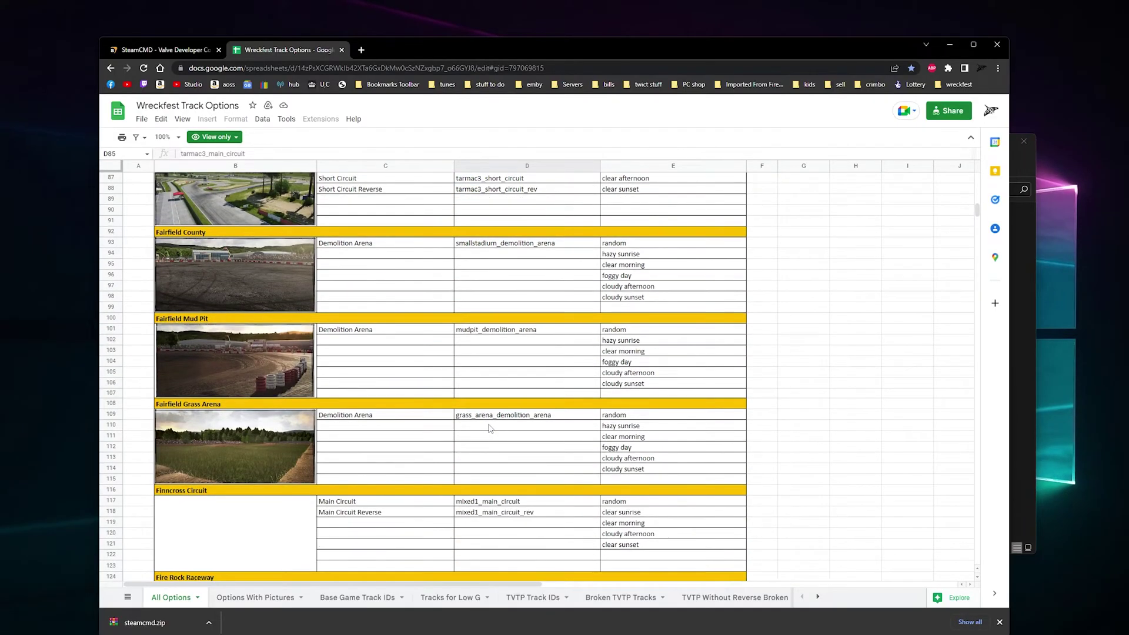
scroll(489, 425, up, 3)
scroll(490, 426, down, 2)
scroll(489, 425, down, 1)
scroll(489, 426, down, 1)
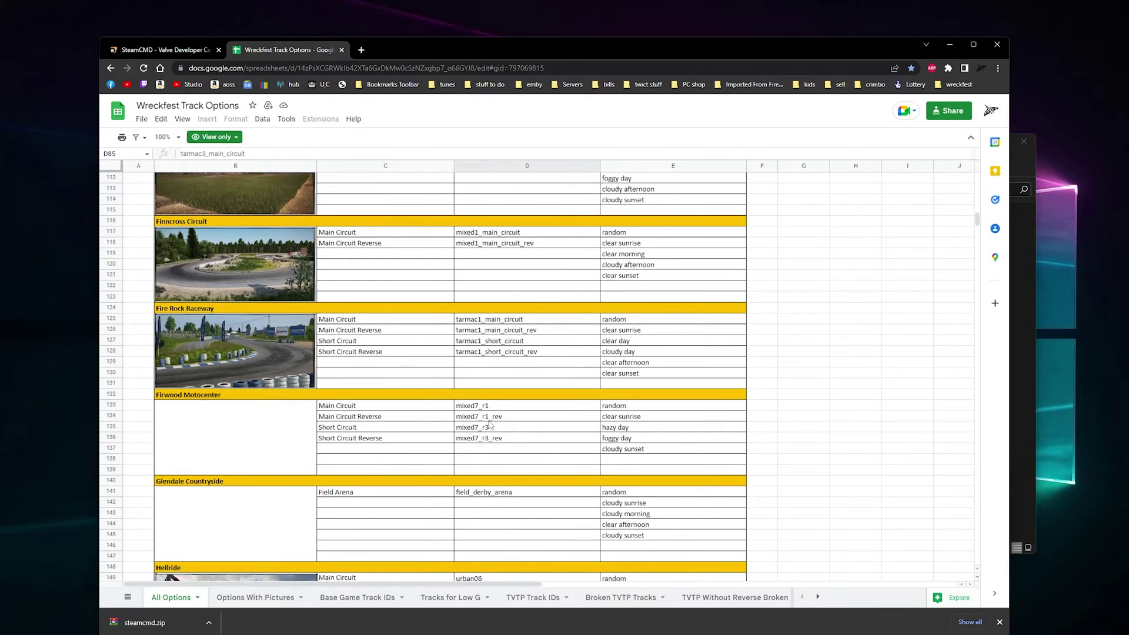
scroll(490, 425, down, 1)
scroll(490, 425, up, 1)
scroll(485, 414, up, 1)
scroll(483, 406, up, 1)
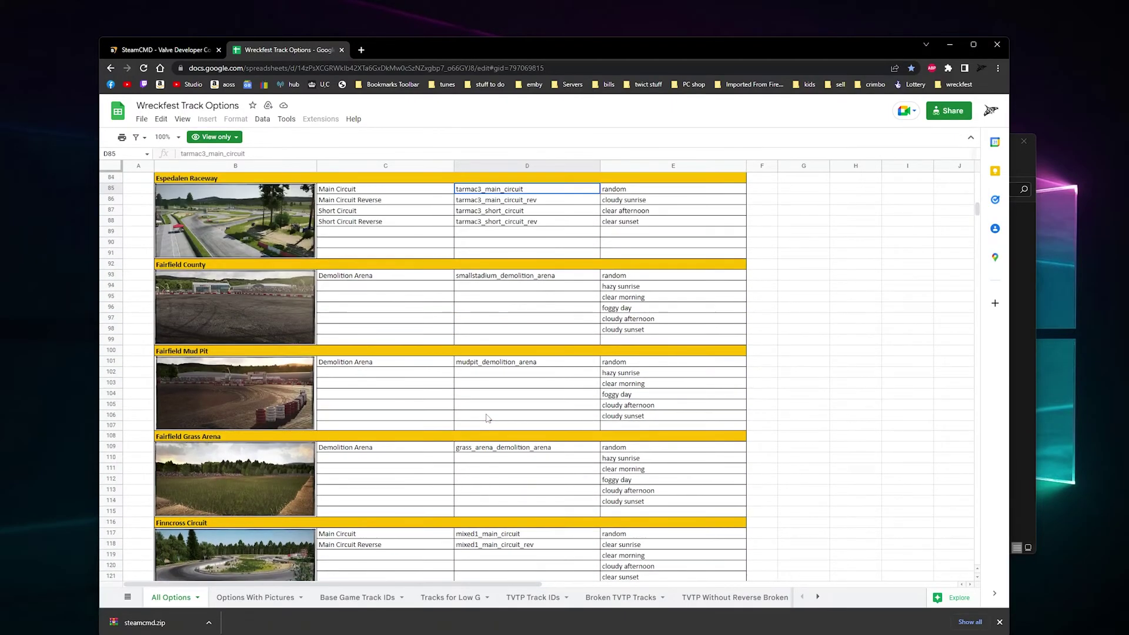
scroll(482, 401, up, 1)
drag(554, 355, 446, 353)
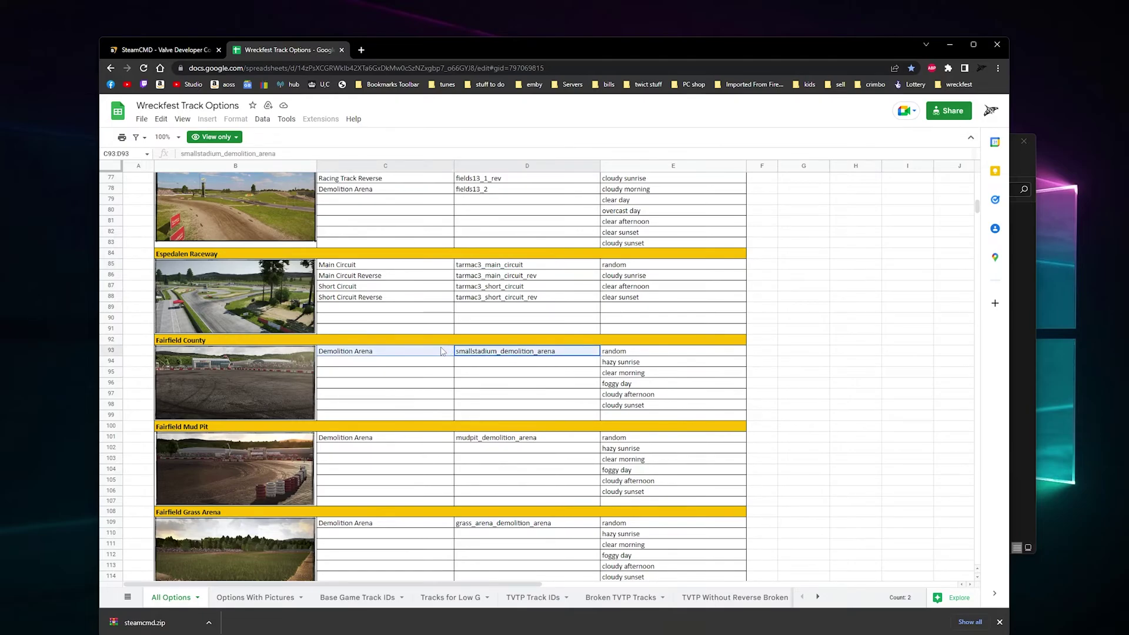
click(492, 355)
drag(279, 154, 168, 159)
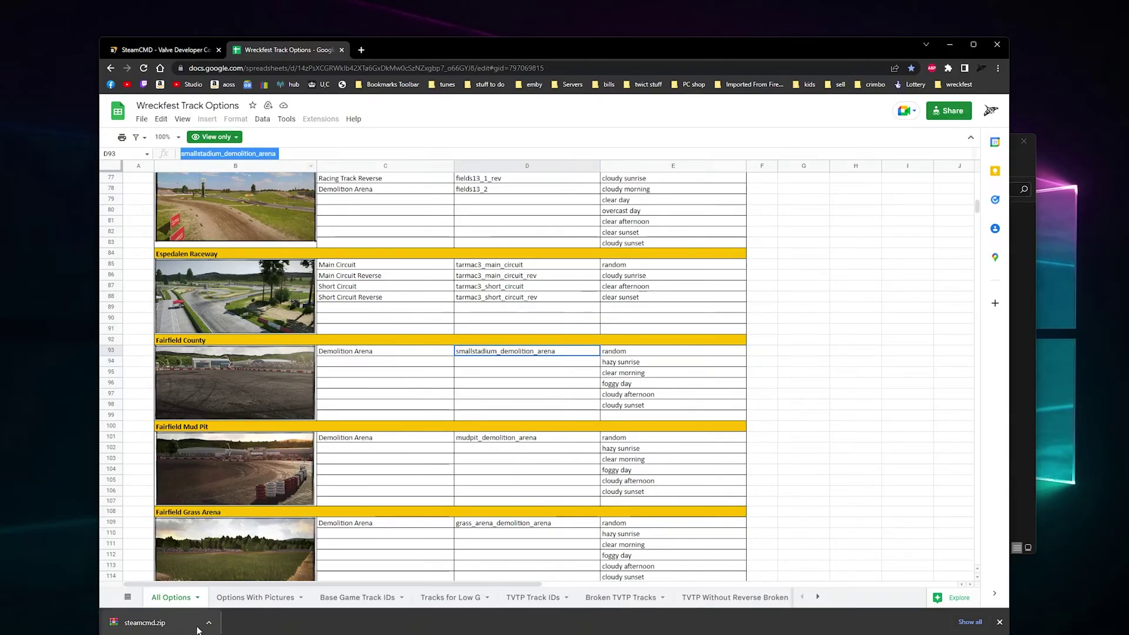
Paste smallstadium_demolition_arena over loop in the second event's el_add line.
key(alt+Tab)
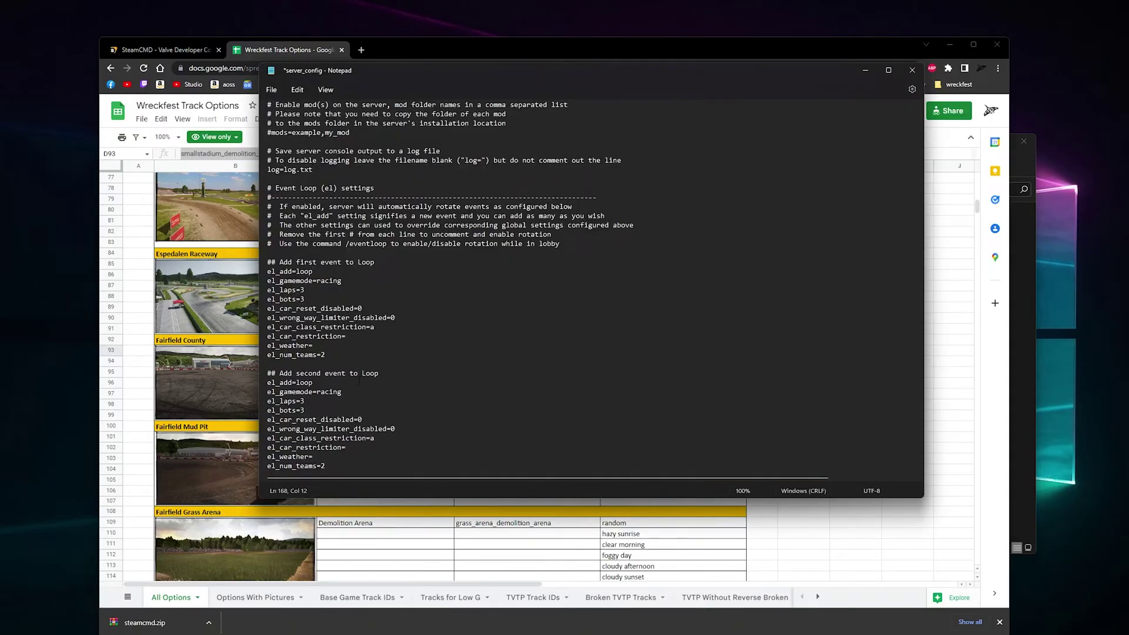
double_click(307, 383)
key(ctrl+v)
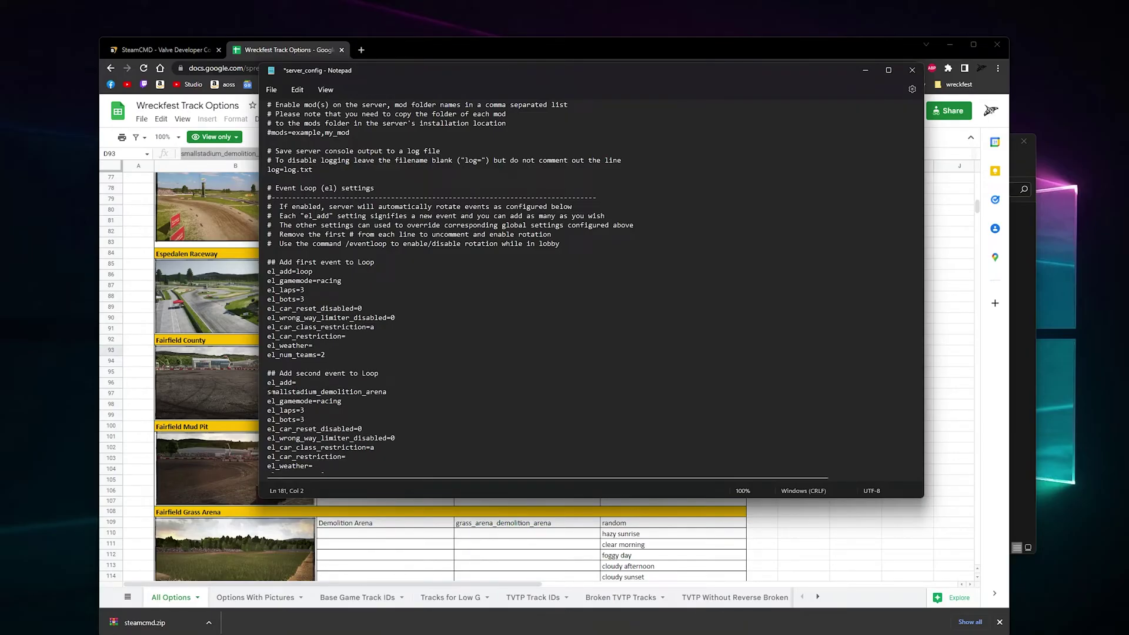
key(BackSpace)
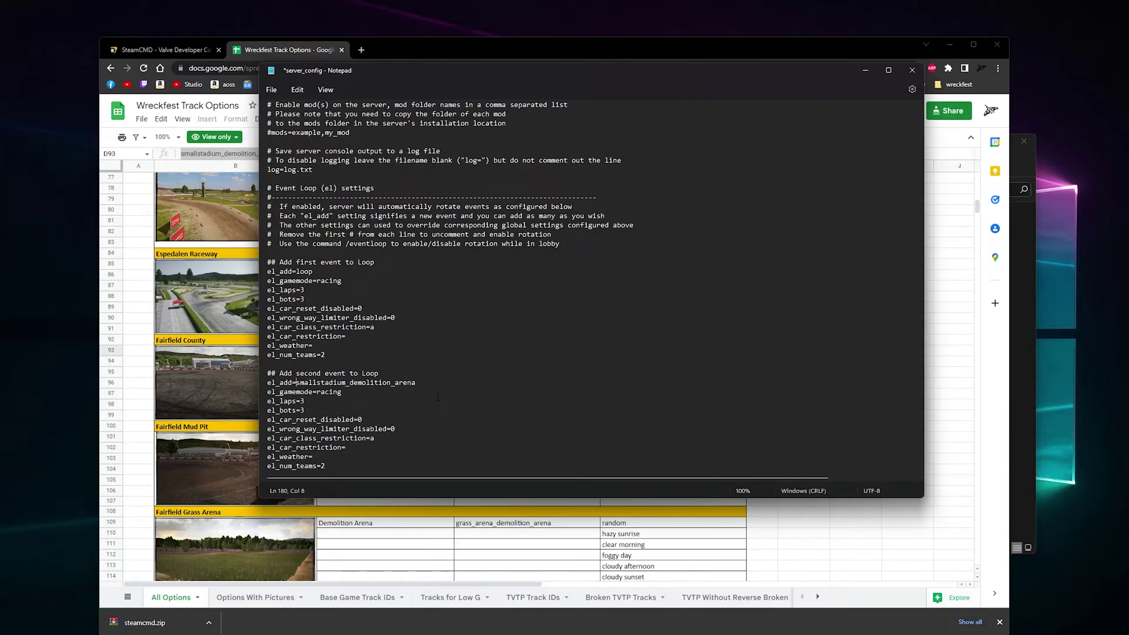
scroll(437, 395, down, 2)
scroll(394, 296, down, 2)
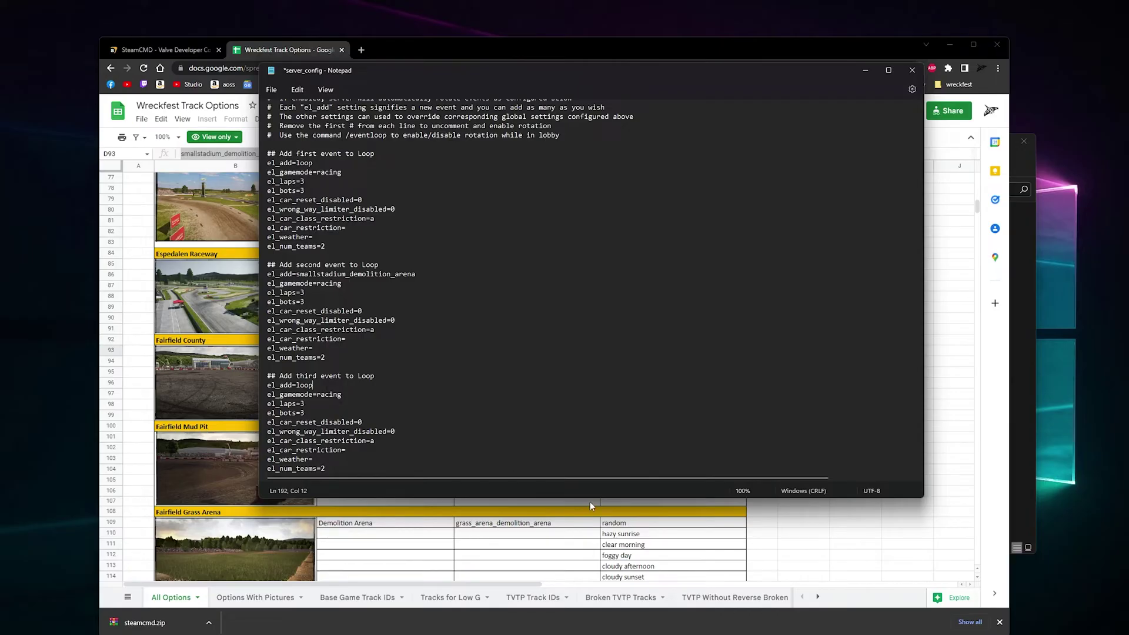
Copy the mixed7_r1 track ID from the spreadsheet.
click(852, 544)
scroll(473, 446, down, 5)
scroll(473, 445, down, 5)
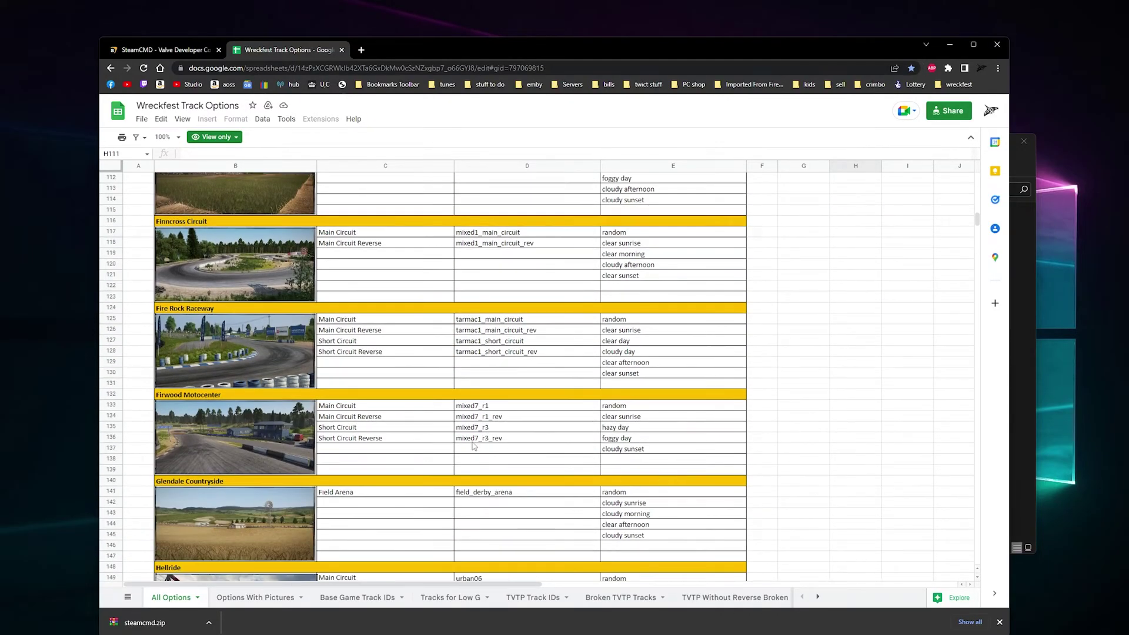
click(483, 407)
drag(215, 153, 181, 154)
key(ctrl+c)
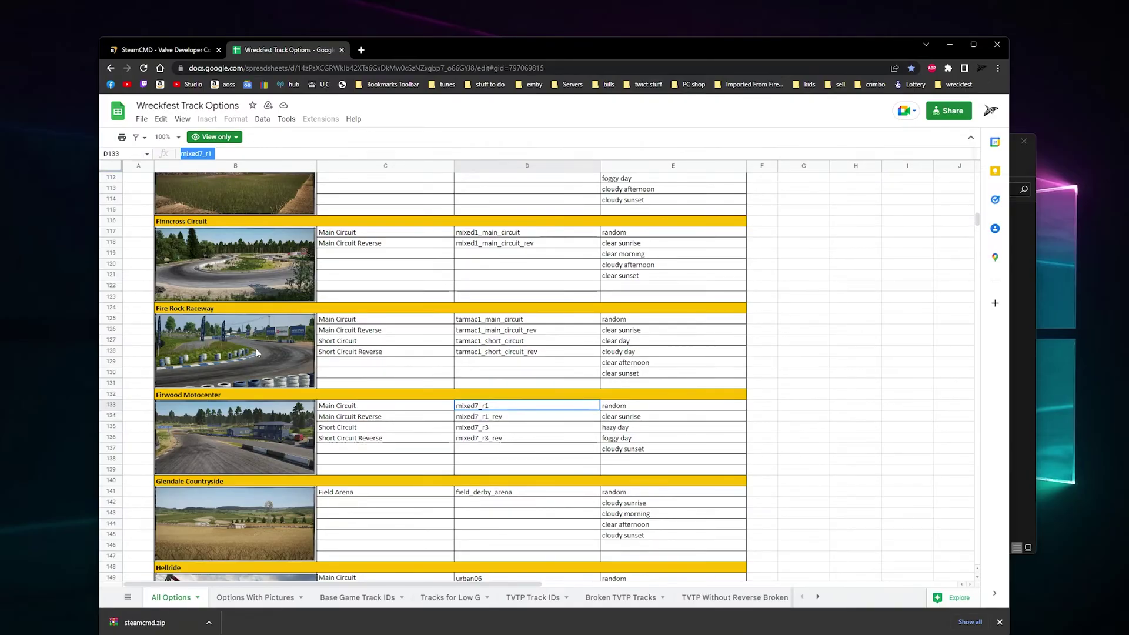
key(alt+Tab)
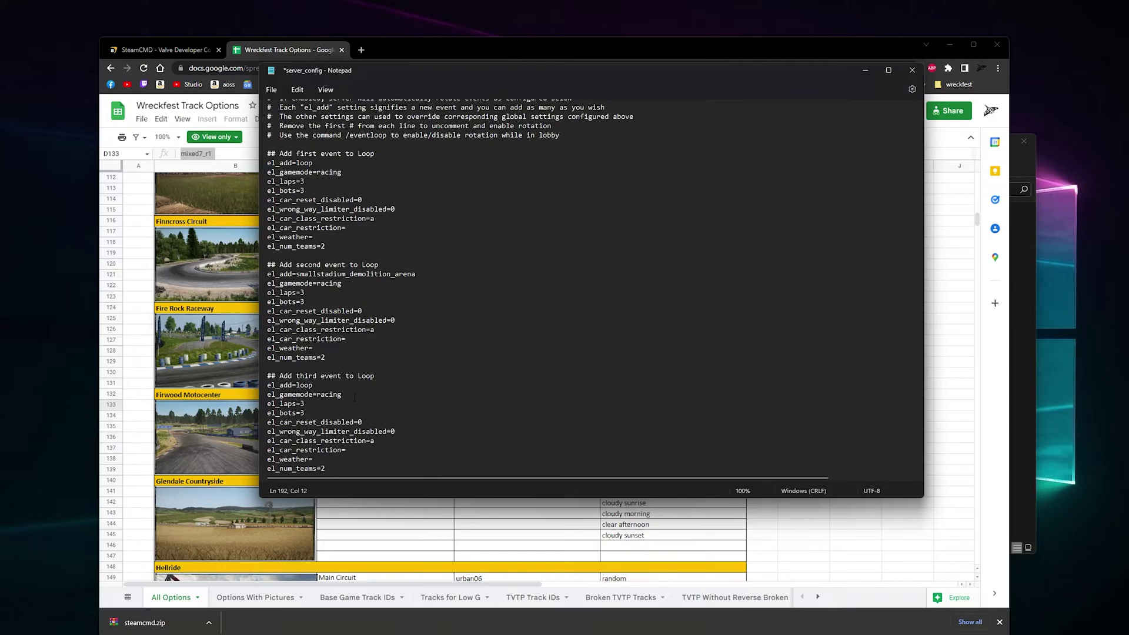
Set the third event's el_add to mixed7_r1 without a trailing space, and save.
double_click(305, 384)
drag(297, 385, 295, 385)
key(BackSpace)
key(BackSpace)
key(BackSpace)
key(BackSpace)
key(BackSpace)
text(=)
key(ctrl+v)
key(BackSpace)
click(271, 90)
click(287, 159)
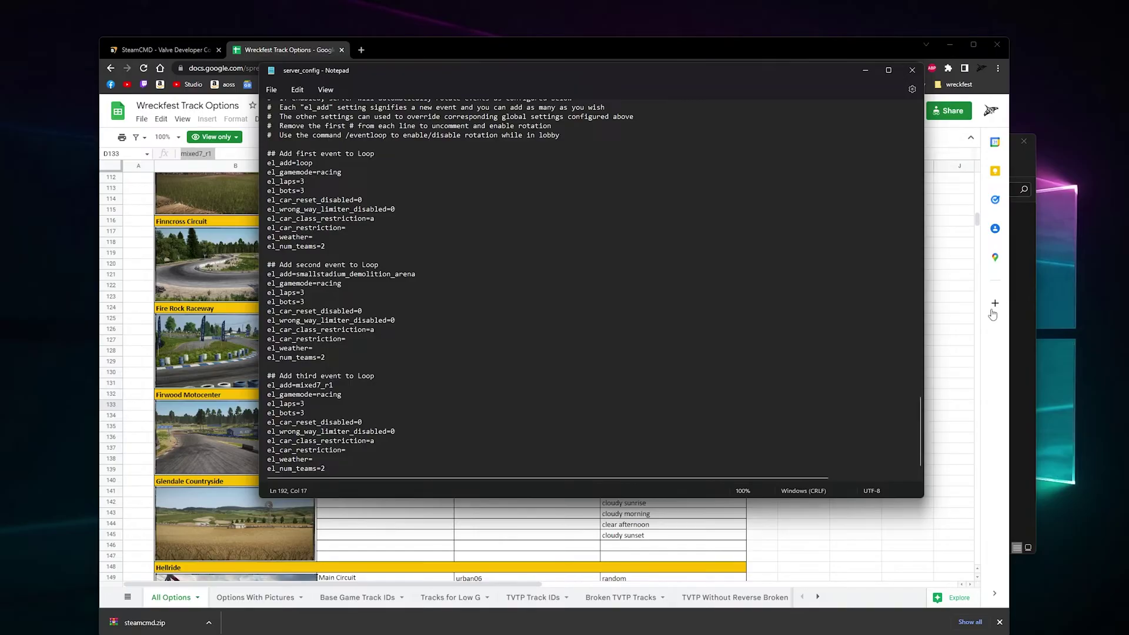
Browse the All Options track list, select the Deathloop picture and check wreckfest bookmarks.
click(907, 348)
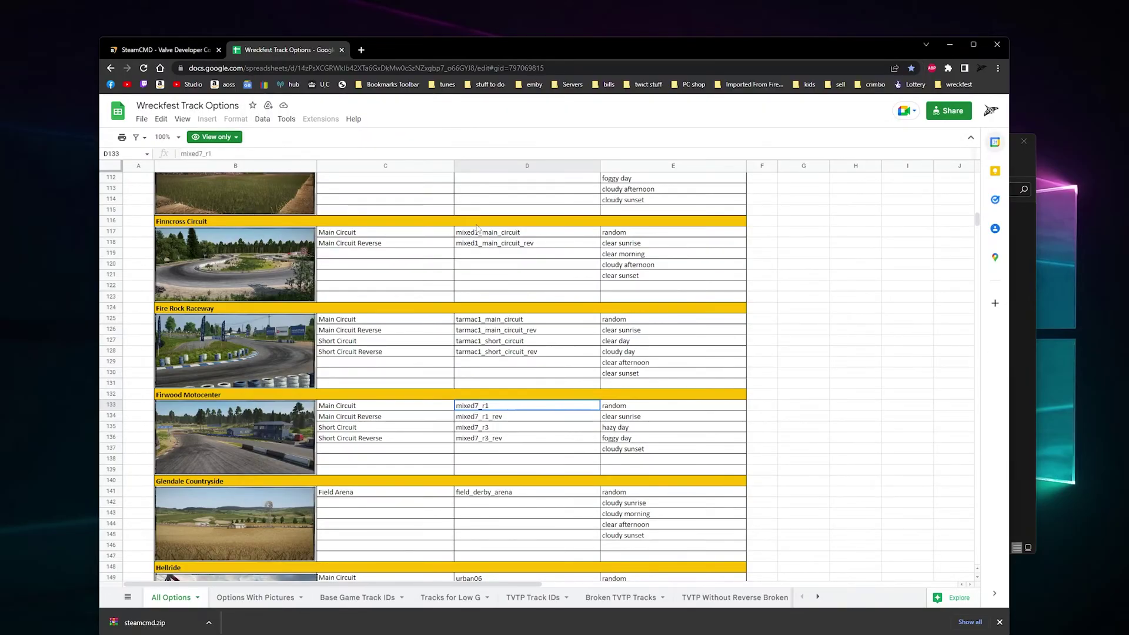
click(521, 232)
click(511, 253)
scroll(505, 348, down, 2)
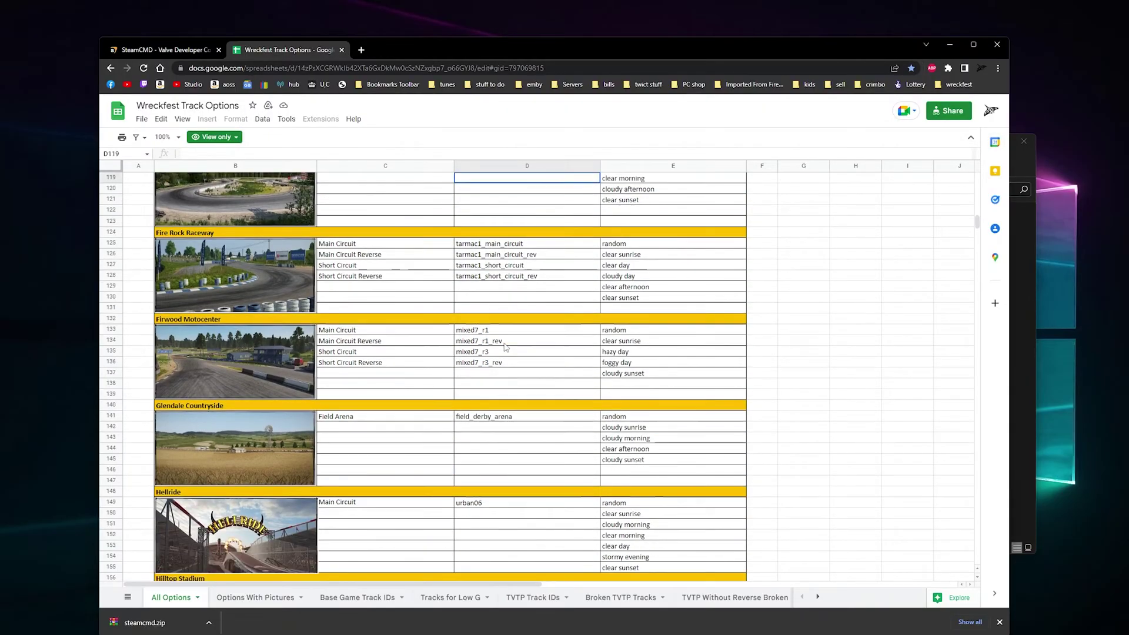
scroll(505, 349, down, 1)
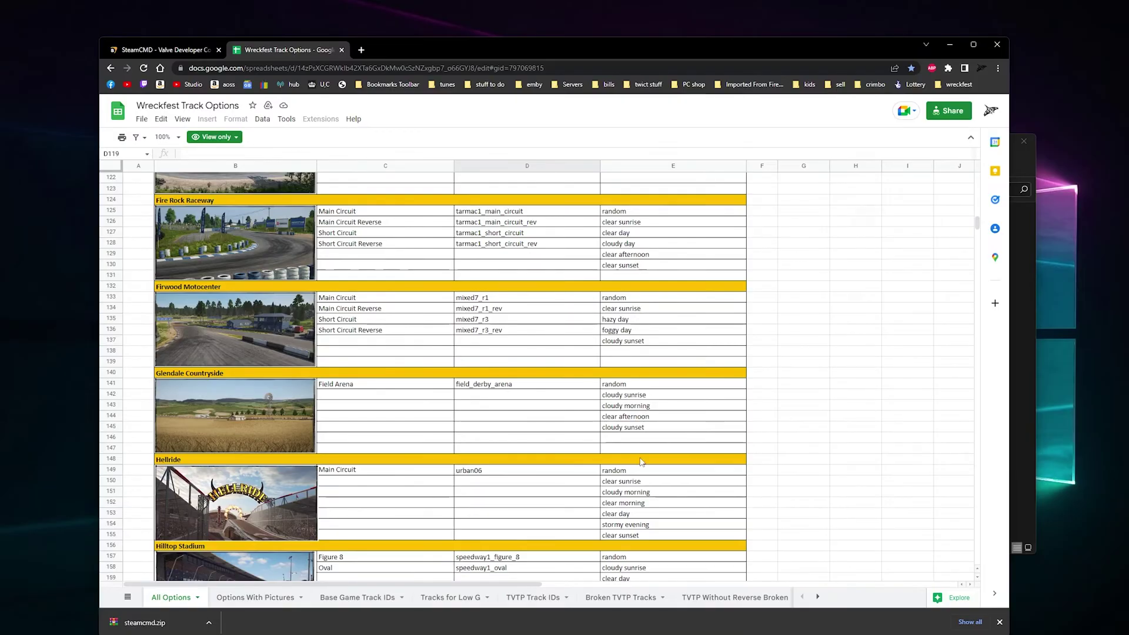
scroll(639, 502, up, 2)
scroll(638, 485, up, 2)
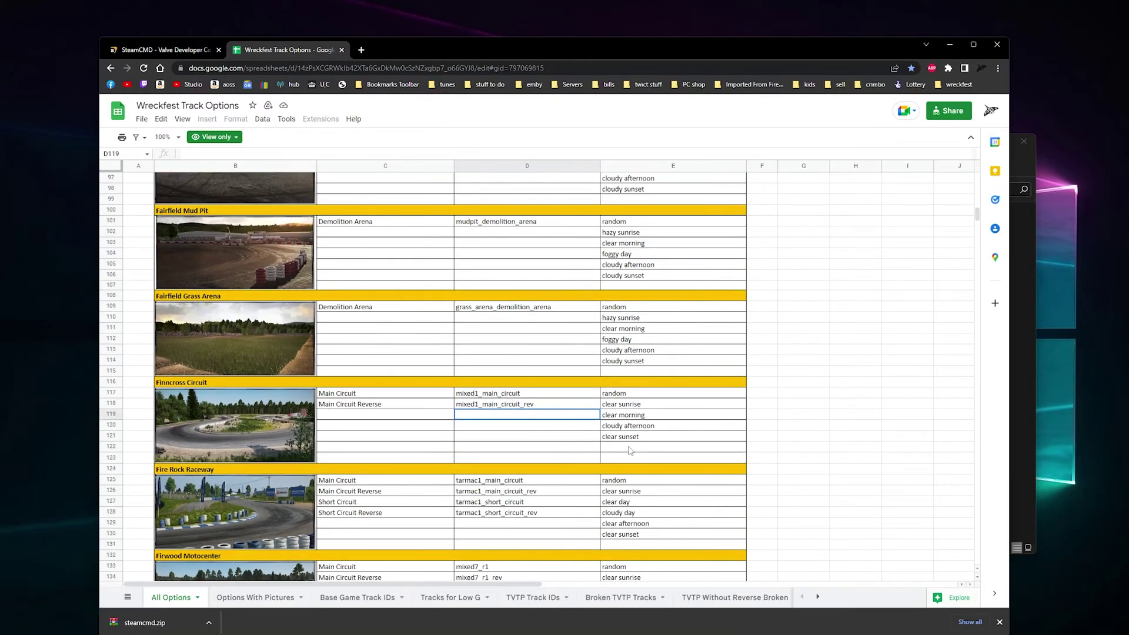
scroll(634, 468, up, 2)
scroll(630, 448, up, 2)
scroll(629, 446, up, 3)
scroll(629, 441, up, 3)
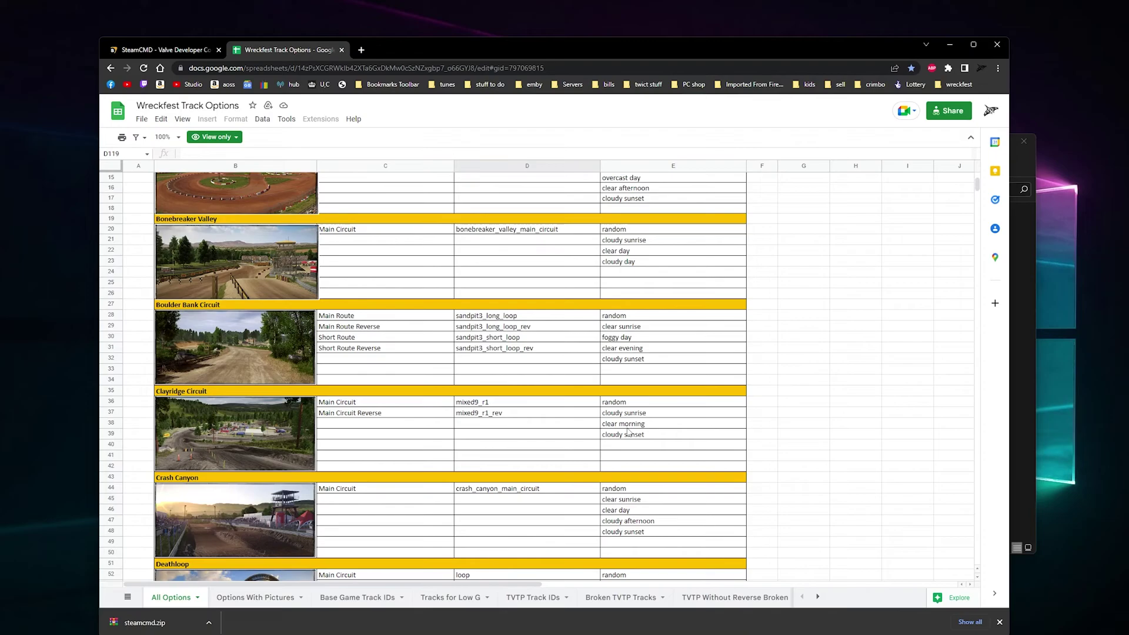
scroll(629, 437, up, 3)
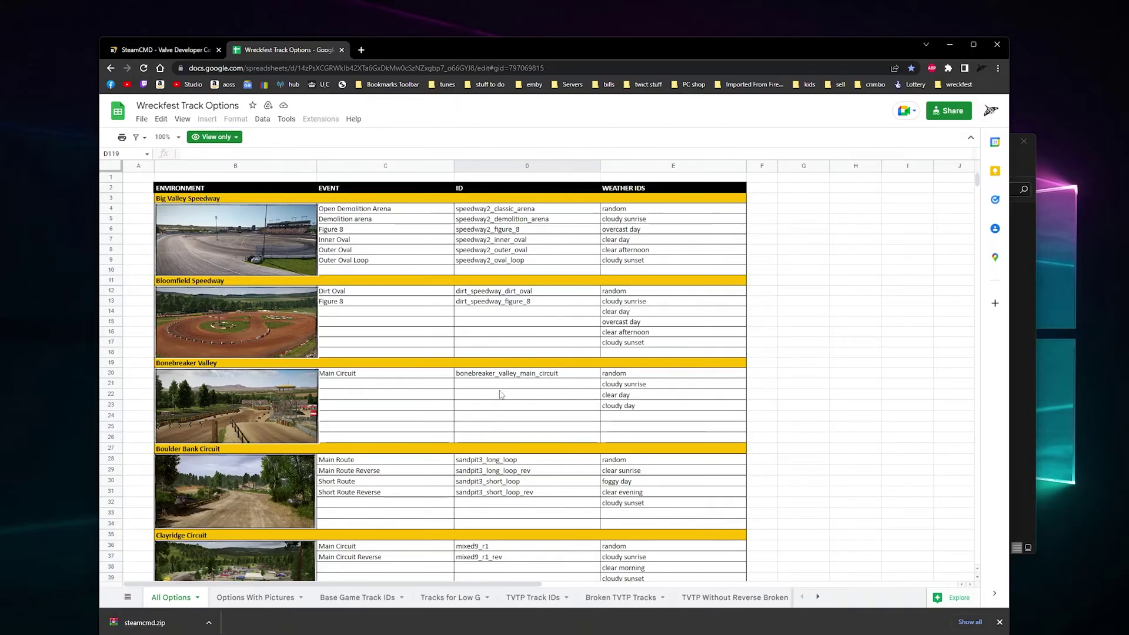
scroll(350, 261, down, 2)
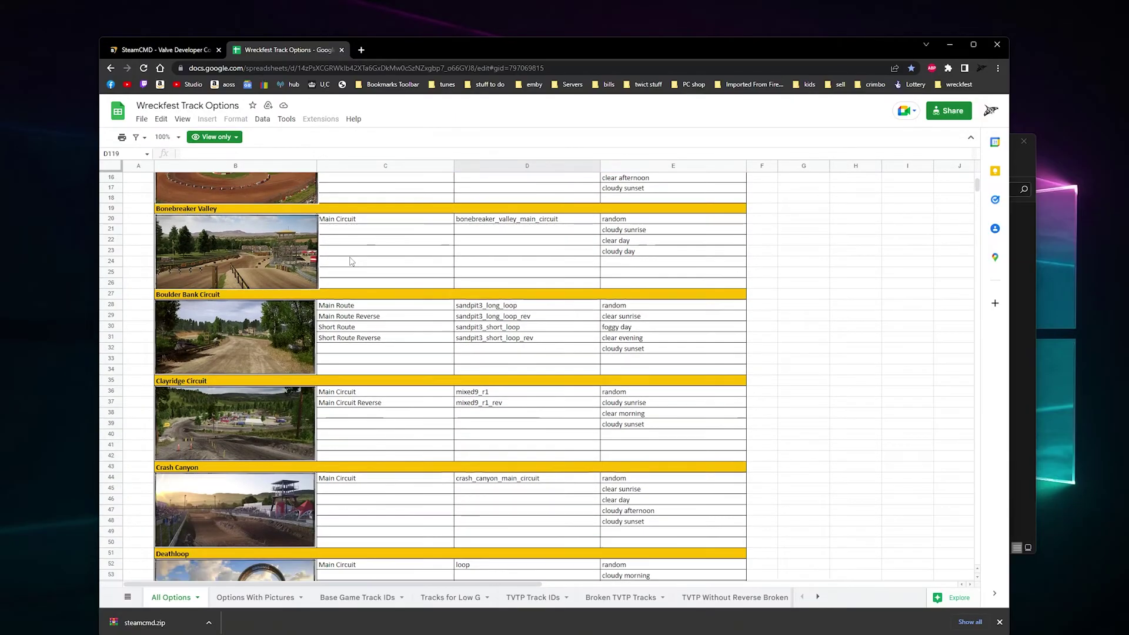
scroll(350, 263, down, 2)
scroll(350, 265, down, 2)
scroll(349, 268, down, 2)
scroll(349, 268, down, 2)
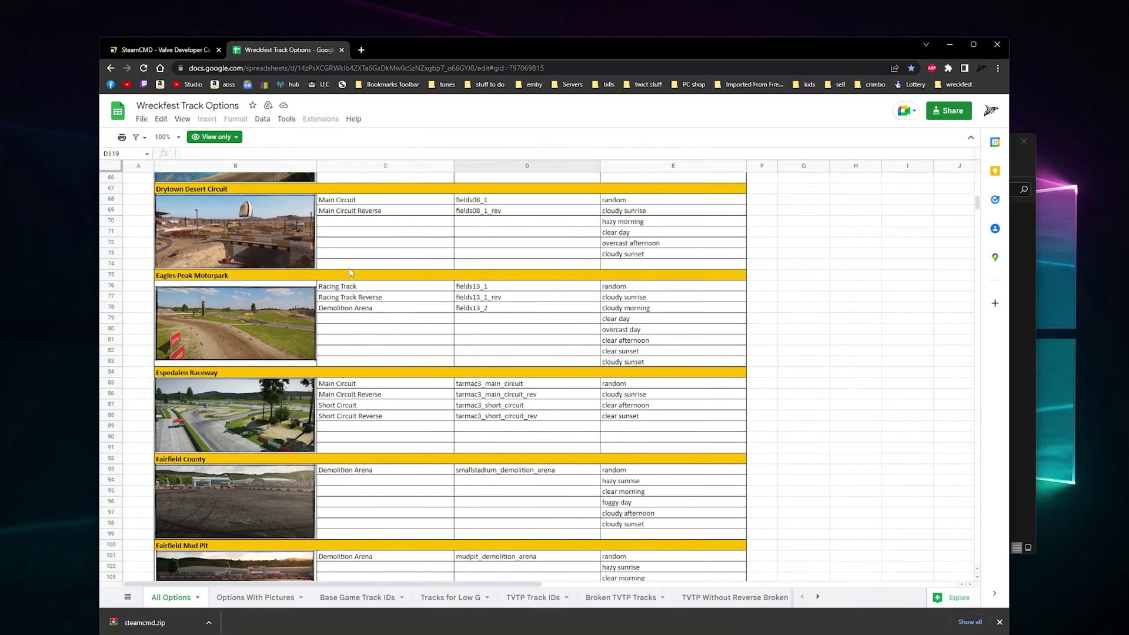
scroll(348, 267, up, 3)
scroll(406, 270, up, 2)
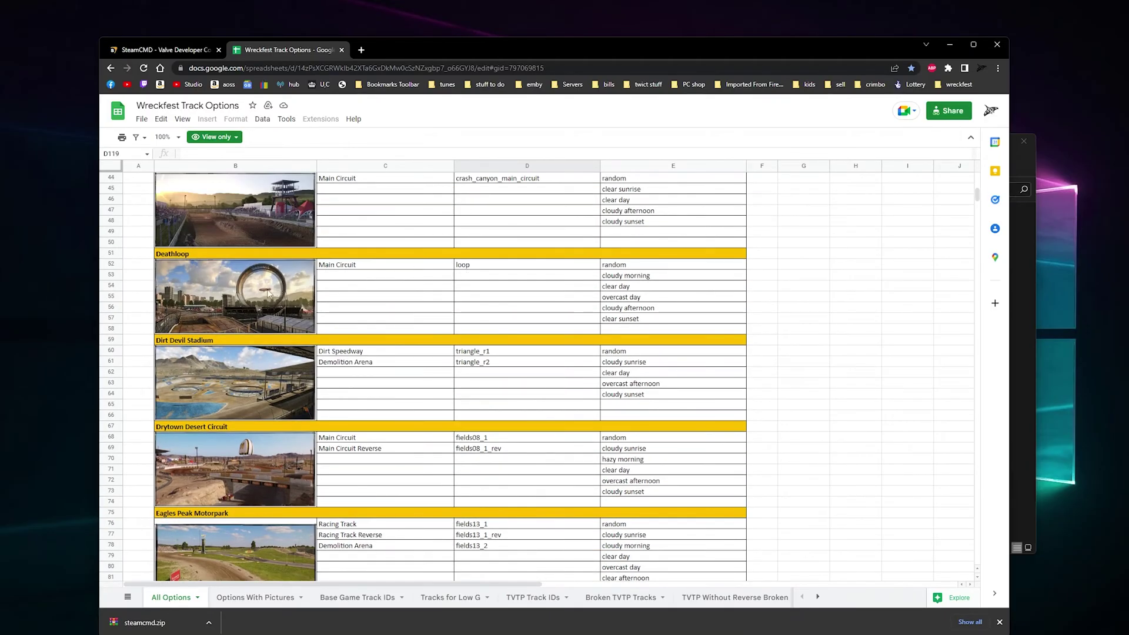
click(270, 295)
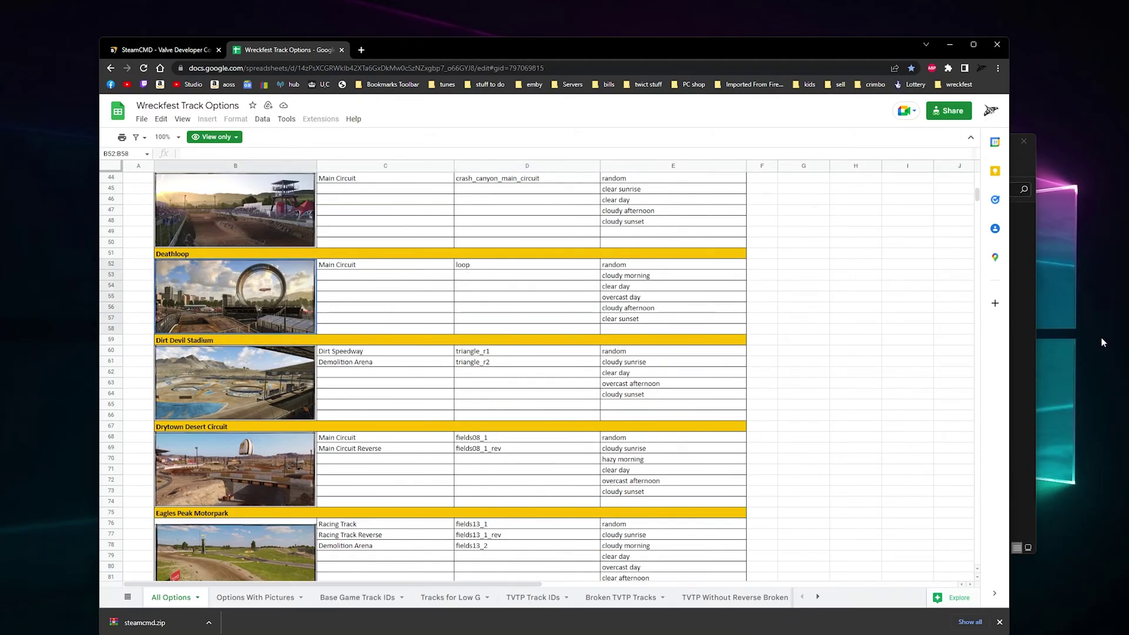
click(951, 84)
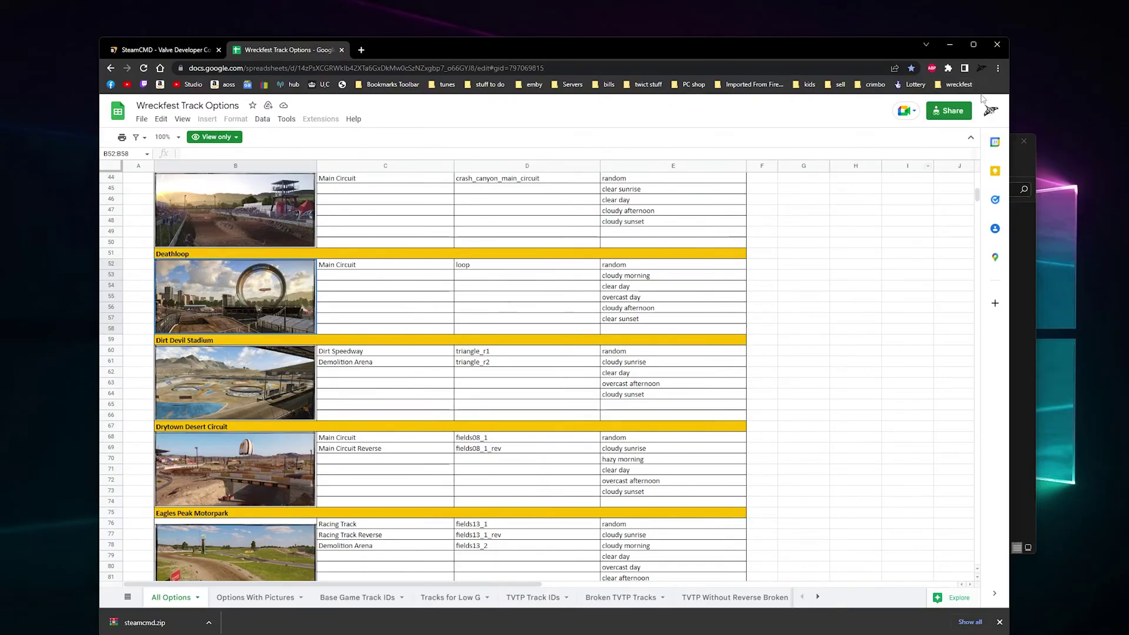
click(953, 84)
Look through the Base Game Track IDs tab, then close the Track Options spreadsheet.
click(968, 138)
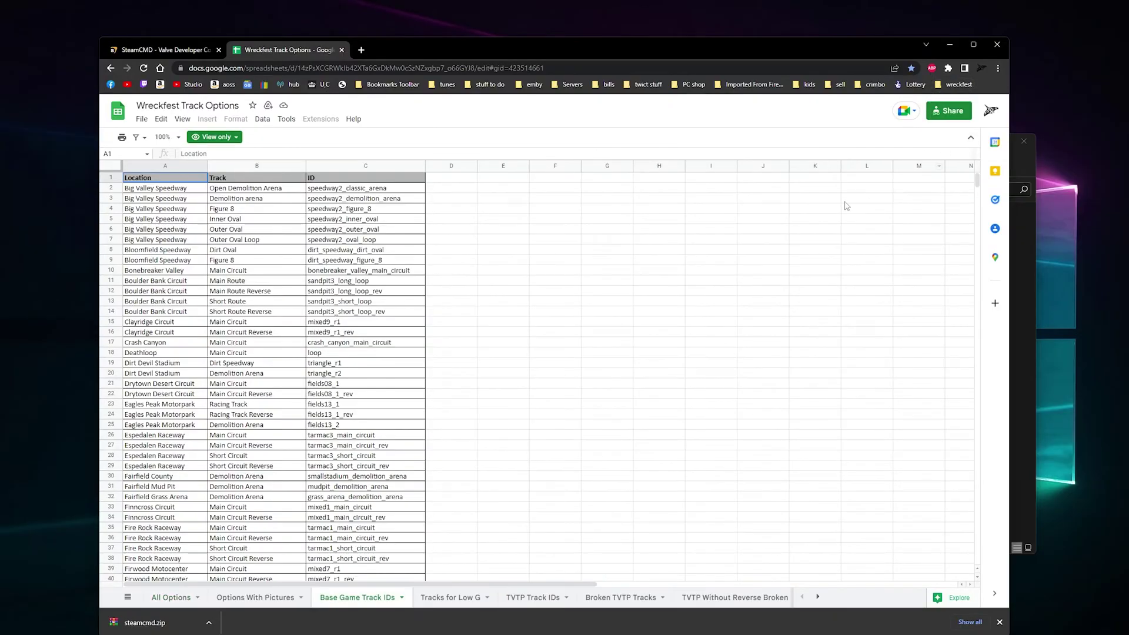
scroll(272, 287, down, 3)
scroll(273, 288, down, 2)
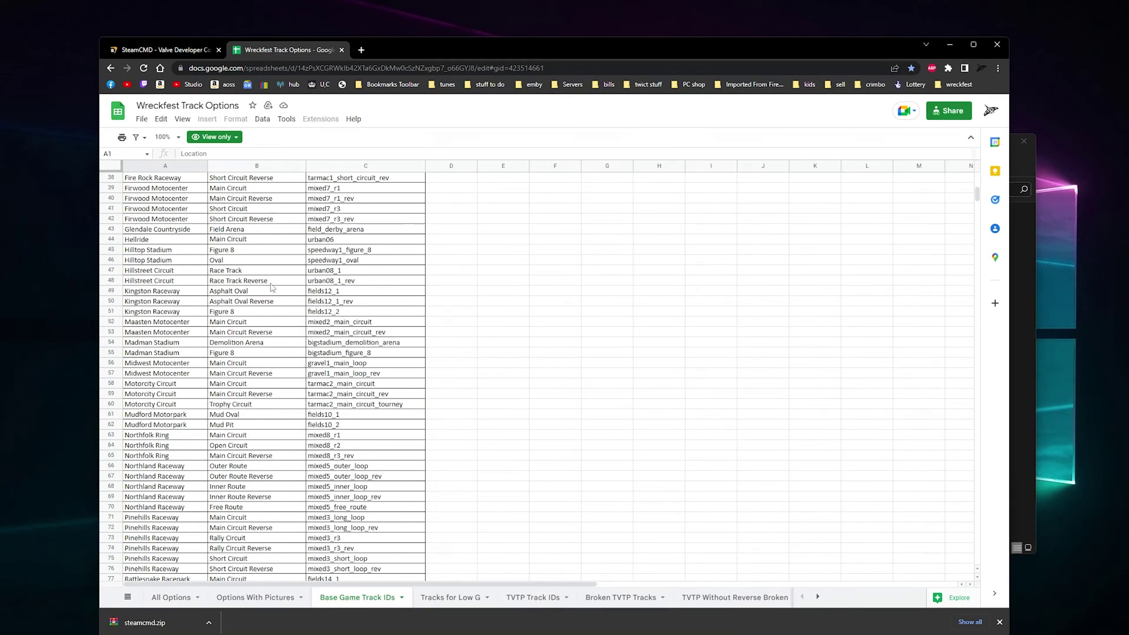
scroll(273, 288, down, 2)
scroll(273, 288, down, 3)
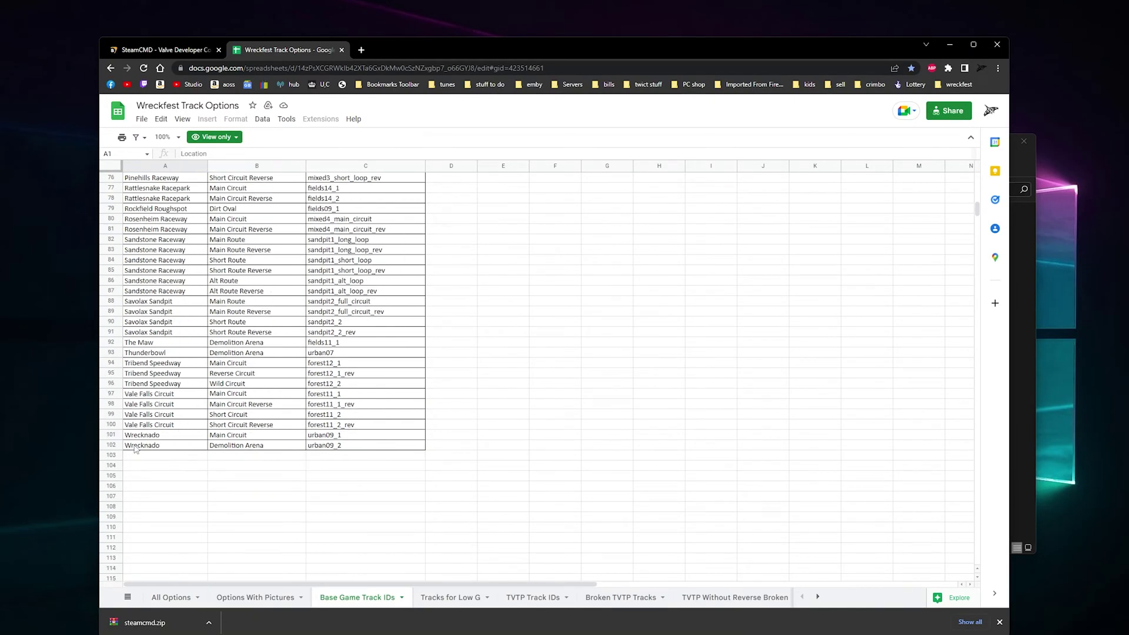
scroll(449, 331, up, 3)
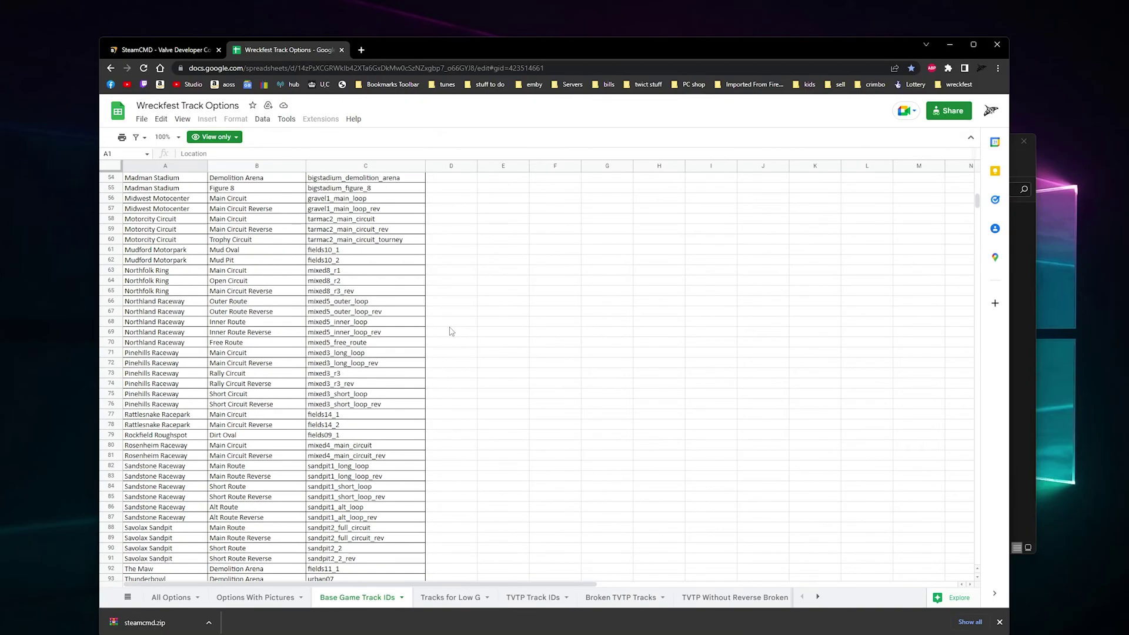
scroll(449, 330, up, 3)
scroll(448, 330, up, 3)
scroll(449, 331, up, 1)
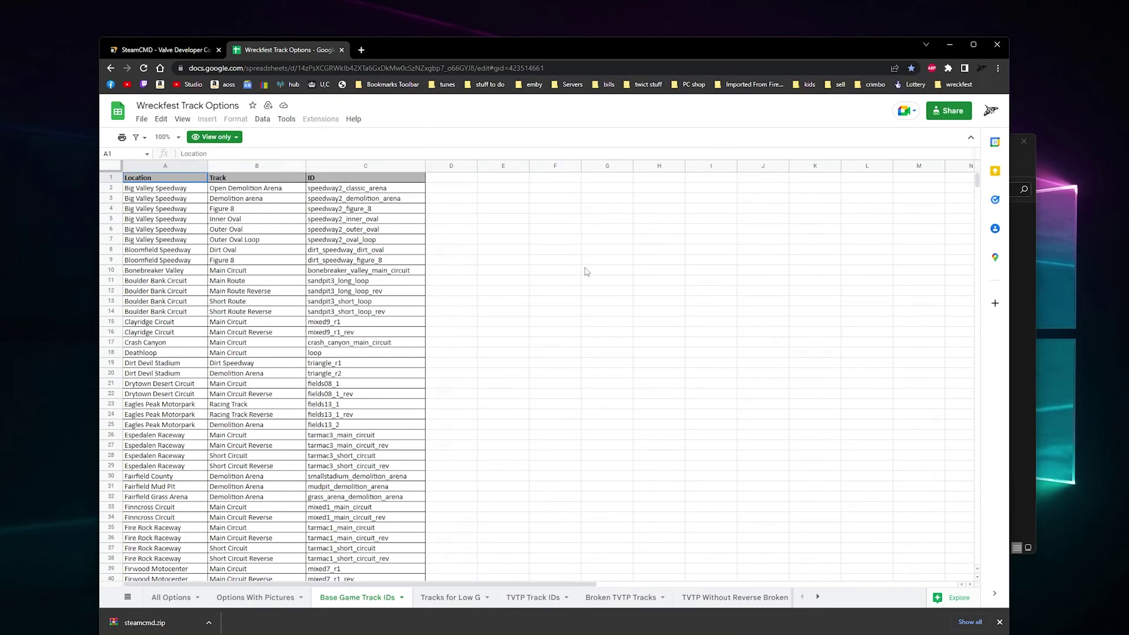
click(341, 50)
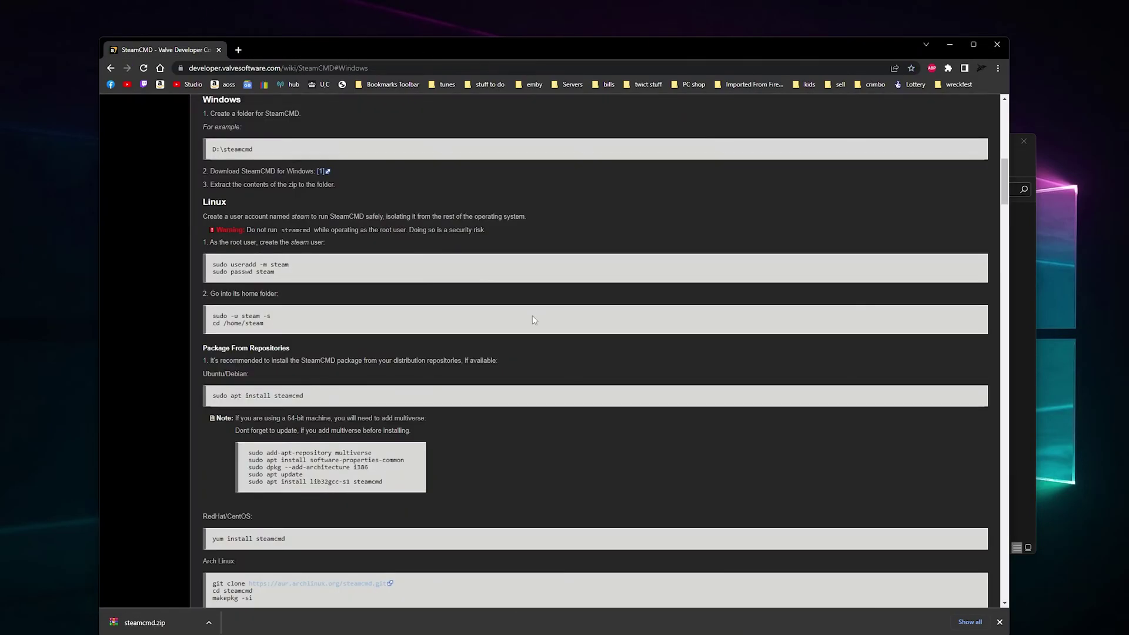
Close the browser, set the first event's el_weather to random, and save server_config.
click(998, 45)
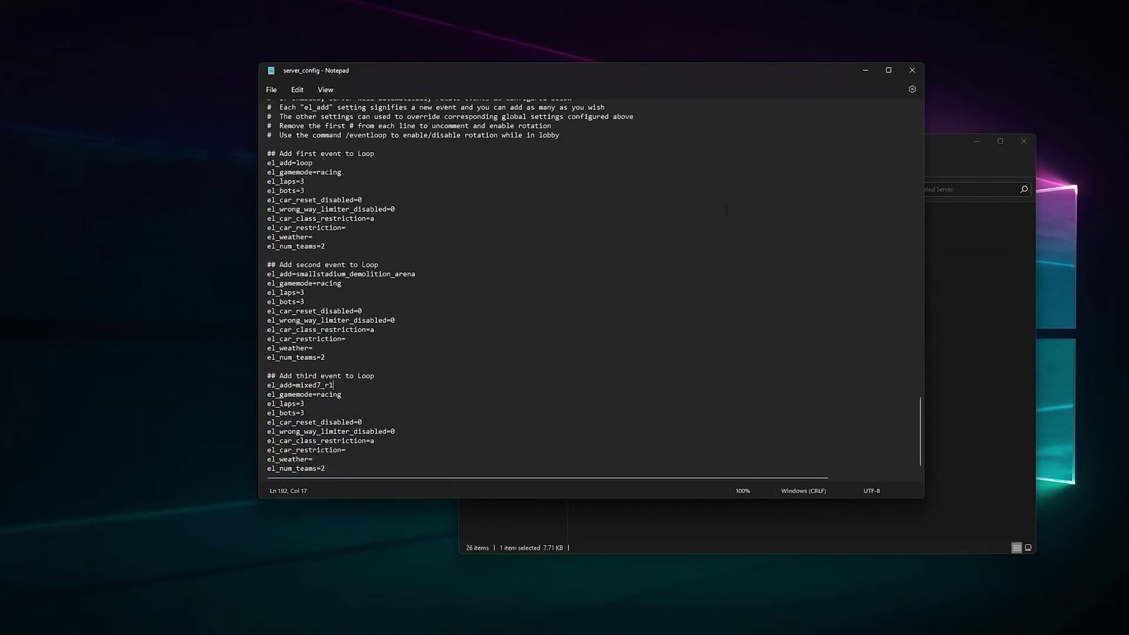
scroll(591, 286, up, 2)
scroll(591, 286, up, 4)
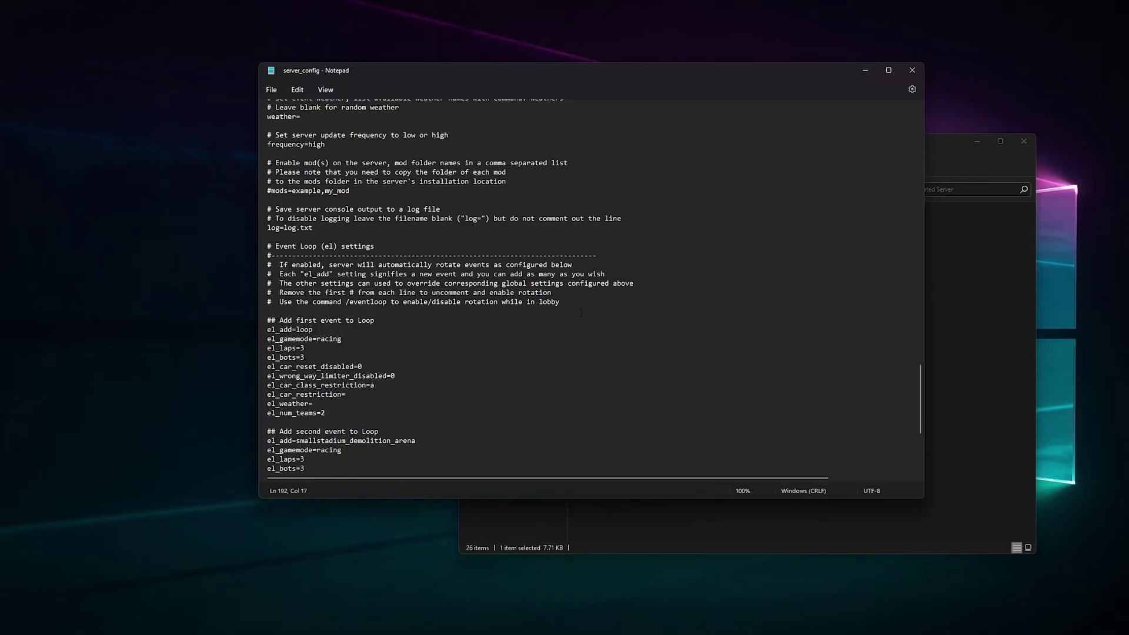
scroll(591, 353, down, 1)
drag(267, 376, 313, 376)
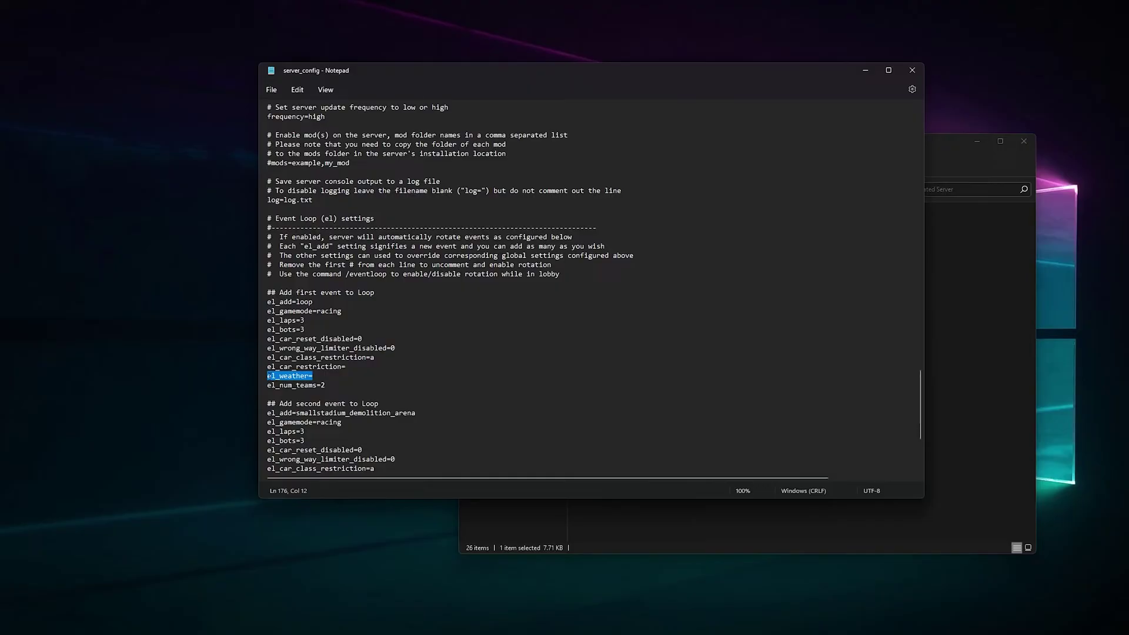
key(Right)
text(r)
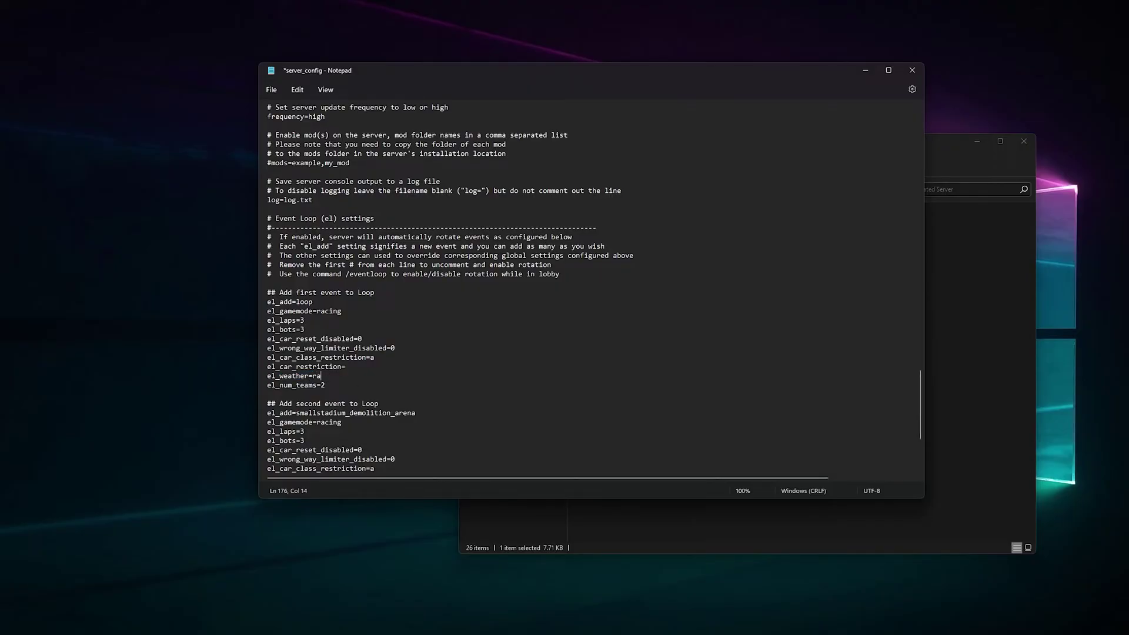
text(andom)
click(272, 88)
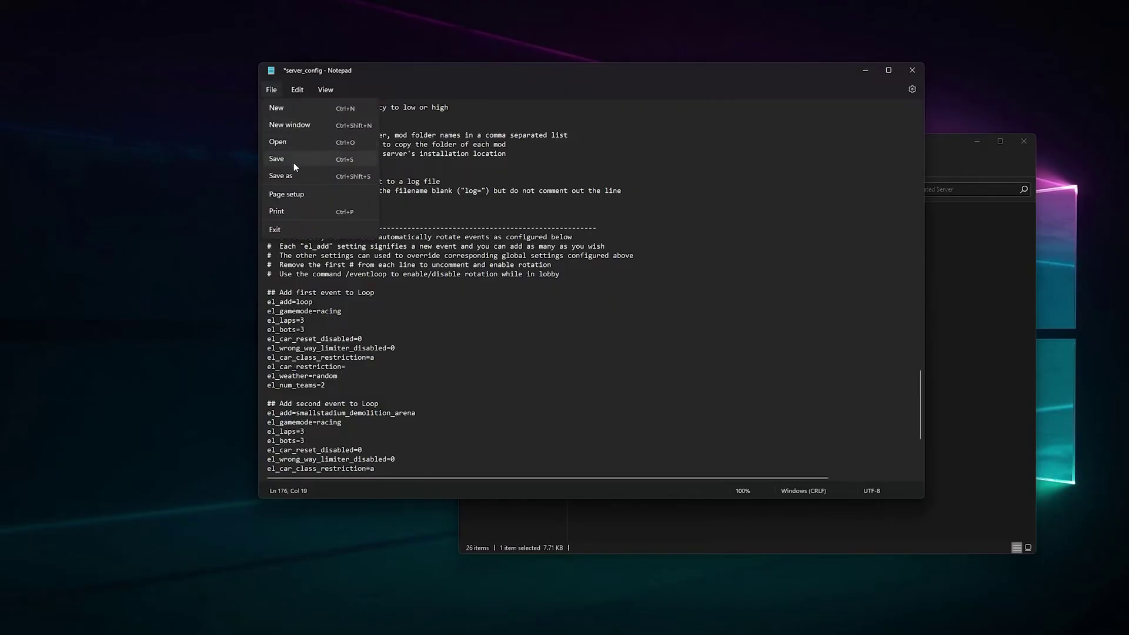
click(293, 162)
Close the saved config file and launch the dedicated server with start_server.
click(911, 71)
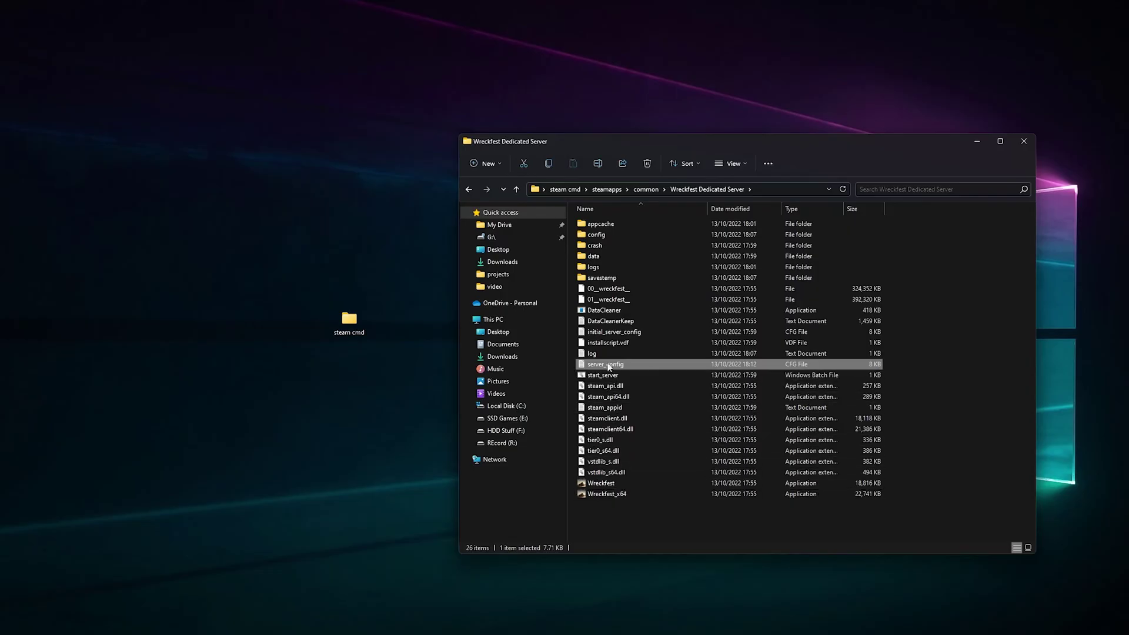
click(628, 374)
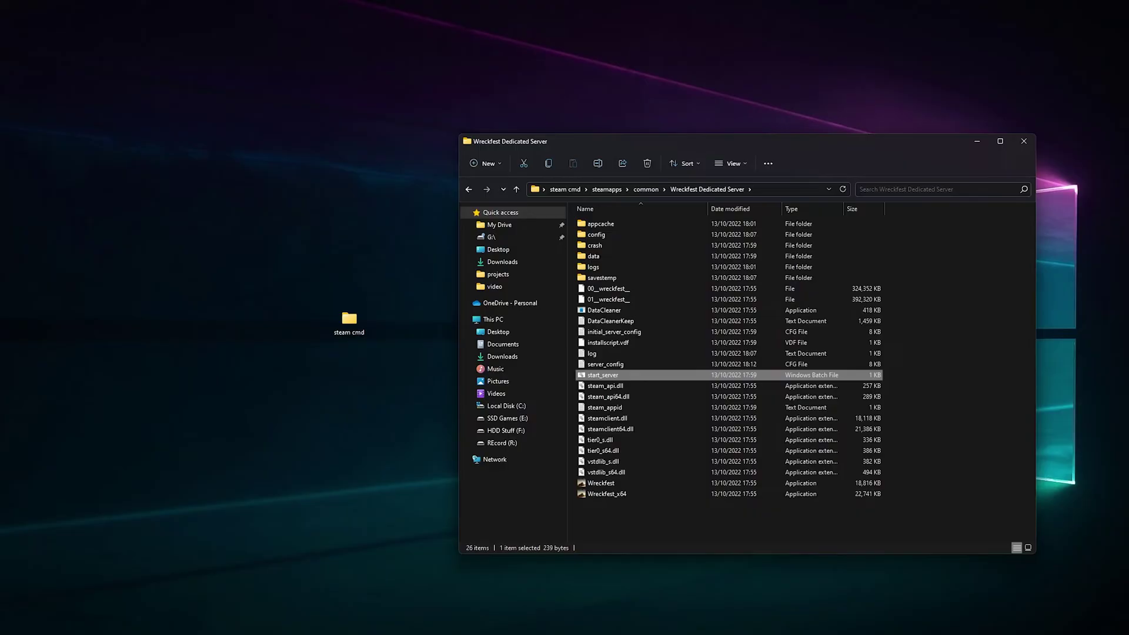
key(Return)
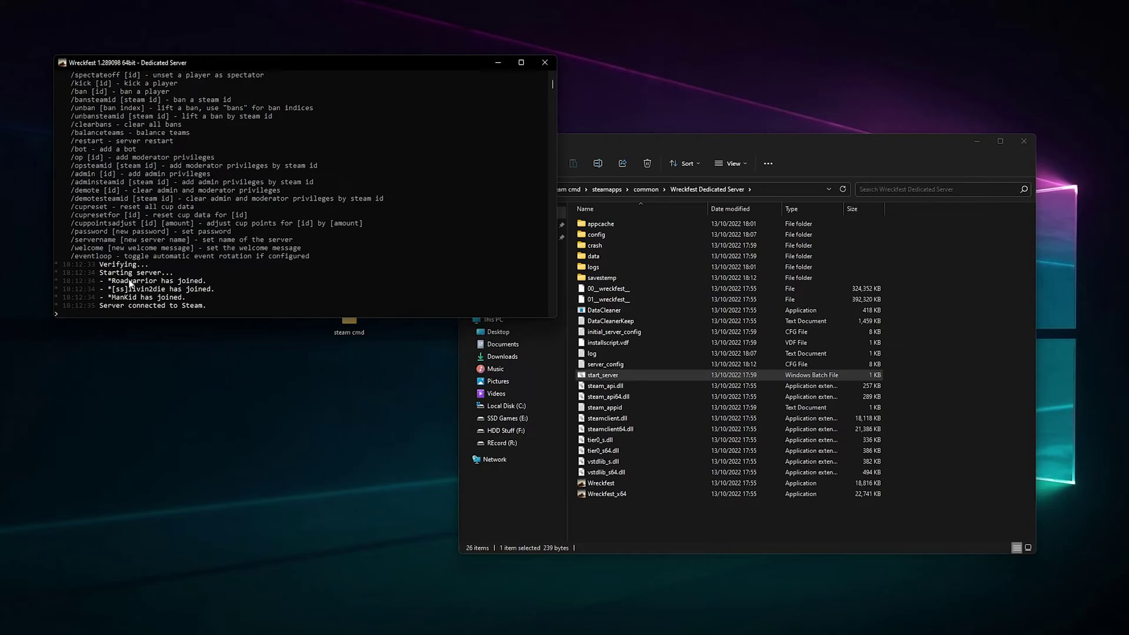
Highlight the three player join lines, then browse the config folder and return to the server folder.
click(210, 281)
drag(211, 282, 137, 281)
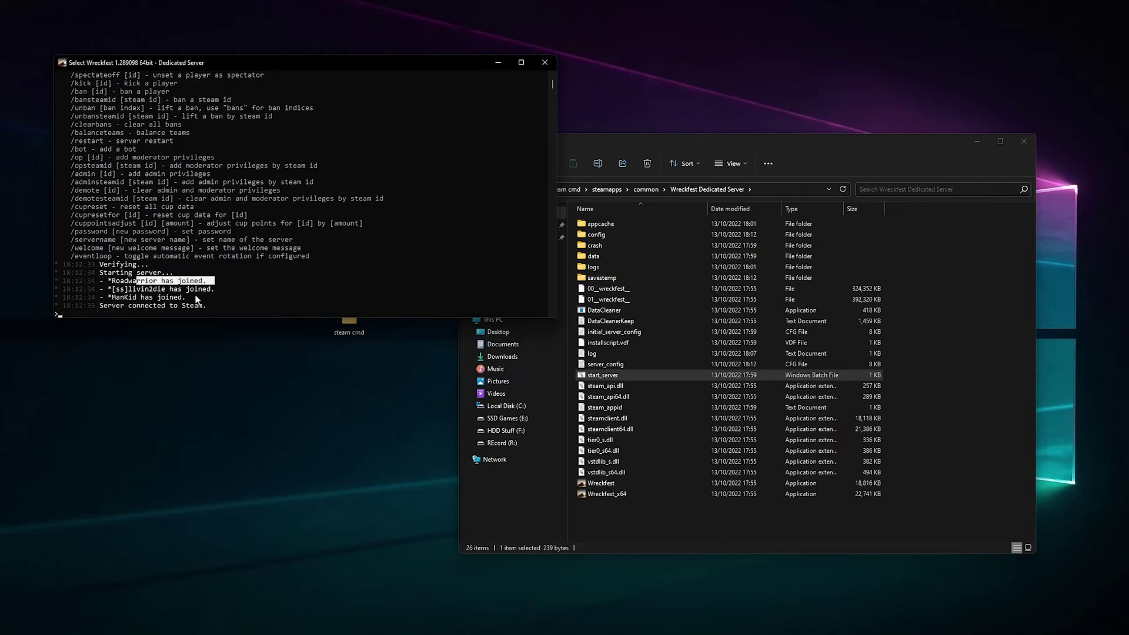
shift+click(196, 300)
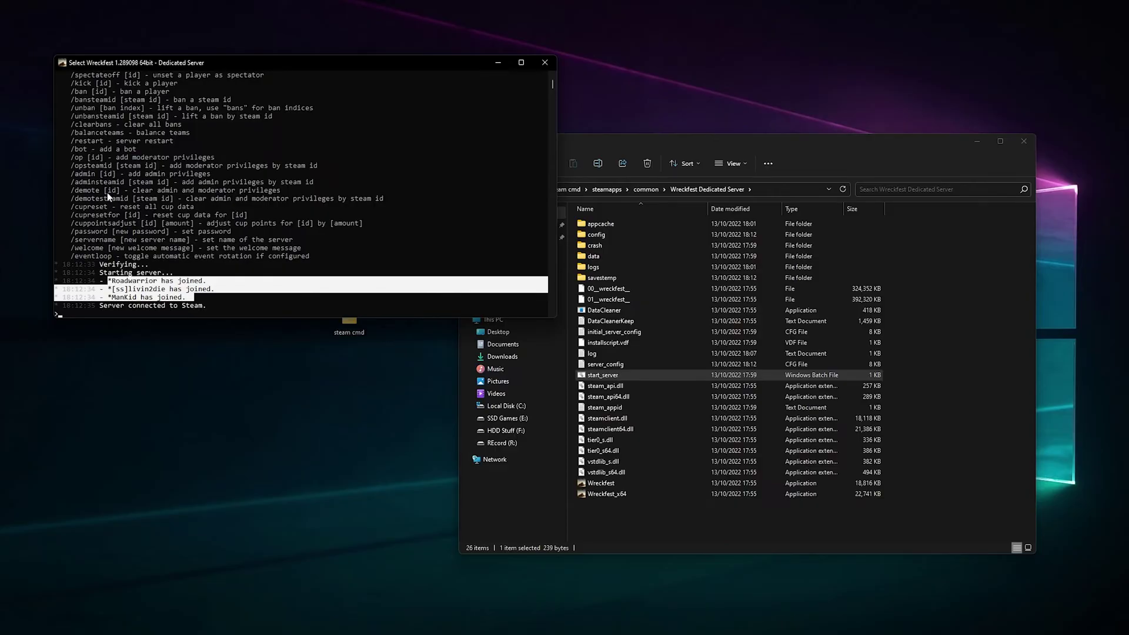
scroll(107, 193, up, 2)
scroll(107, 192, down, 2)
scroll(106, 193, down, 2)
scroll(107, 192, down, 1)
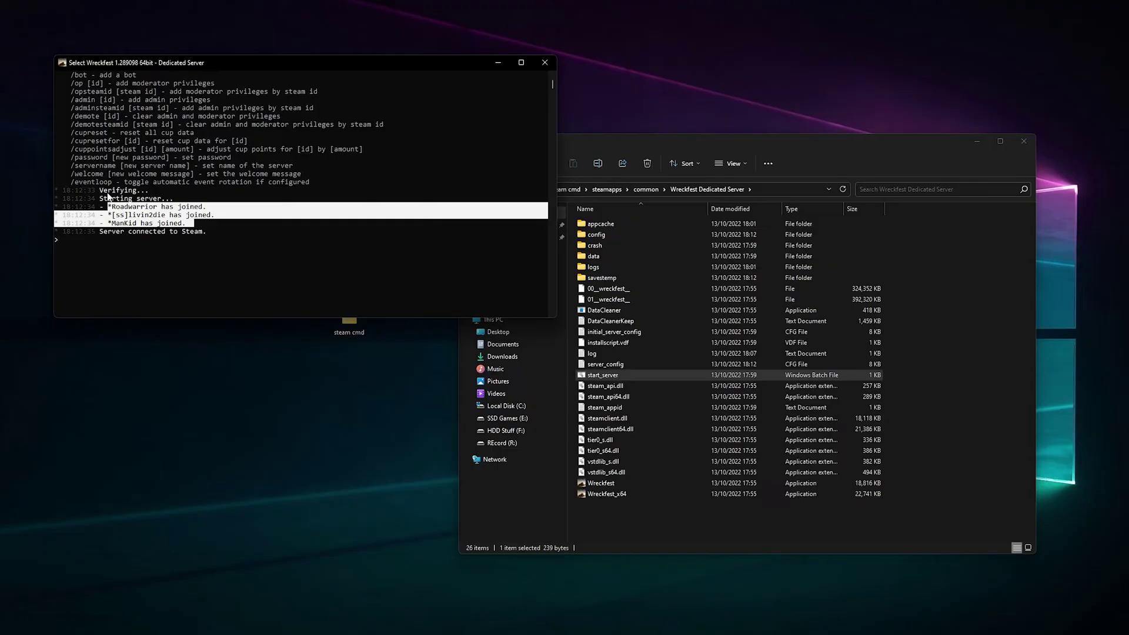
double_click(604, 236)
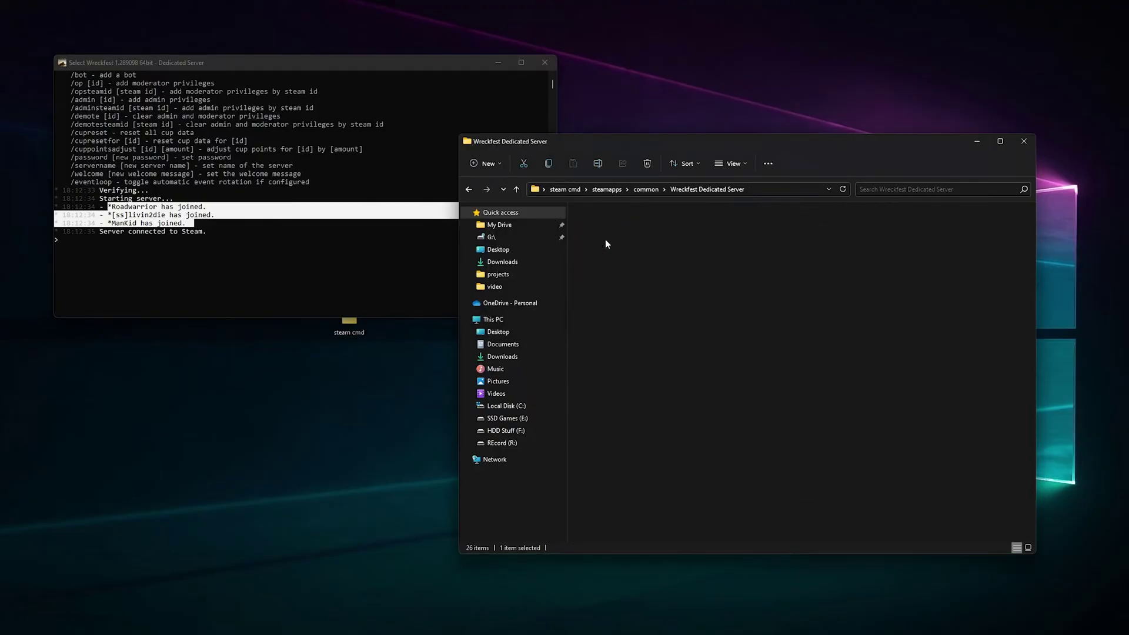
click(470, 190)
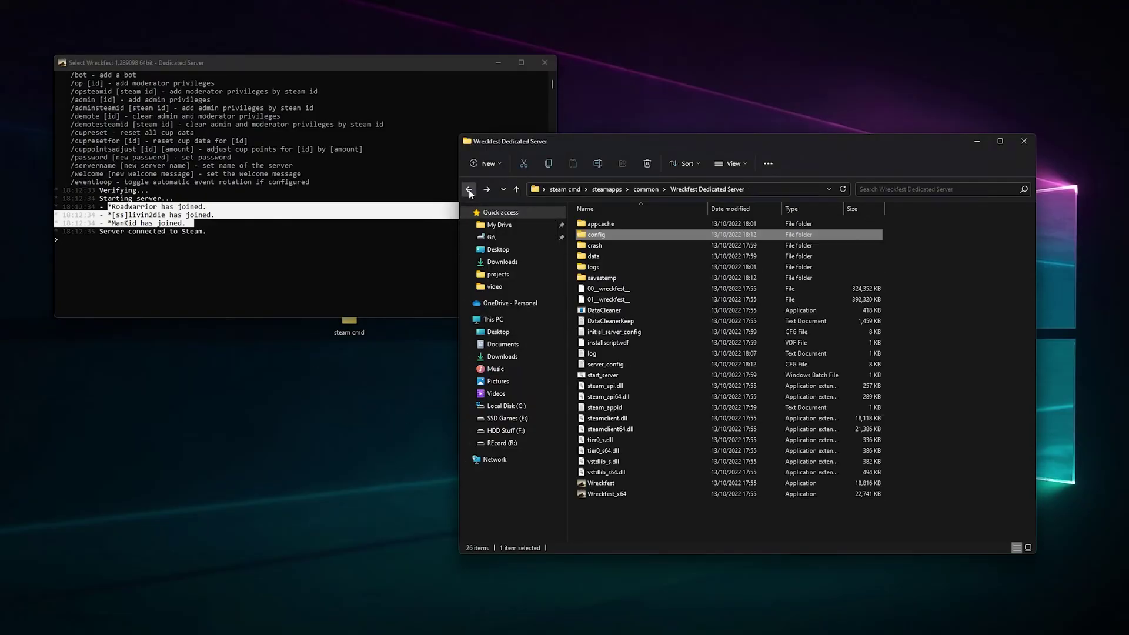
Reopen server_config and search for 'admin' until reaching the admin Steam ID comment.
double_click(636, 365)
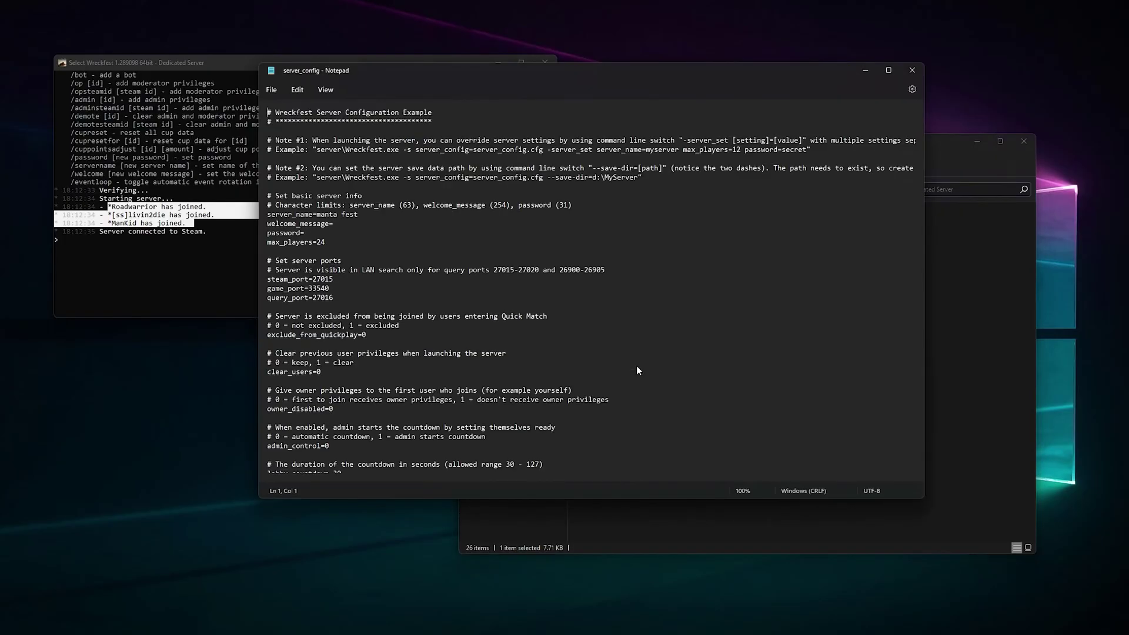
click(297, 91)
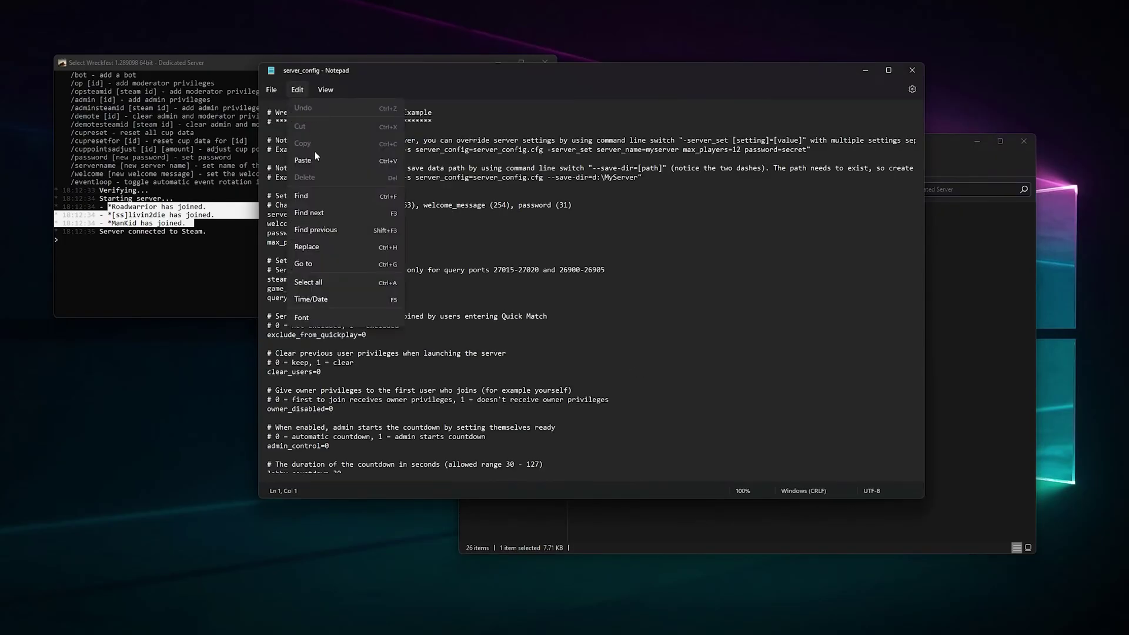
click(322, 192)
text(ad)
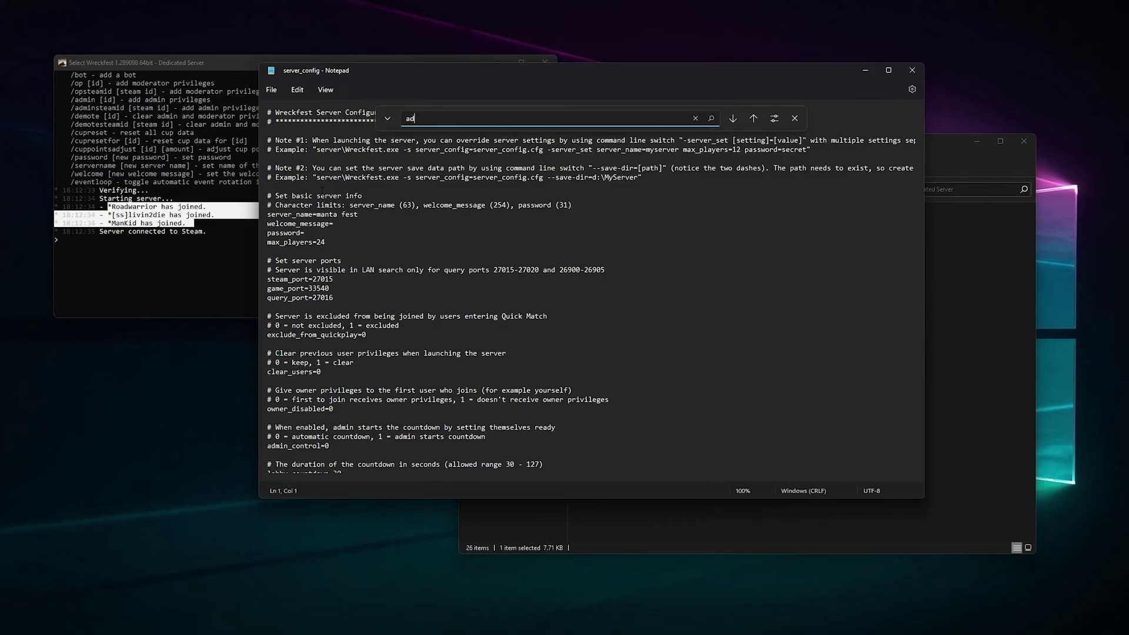
text(min)
key(Return)
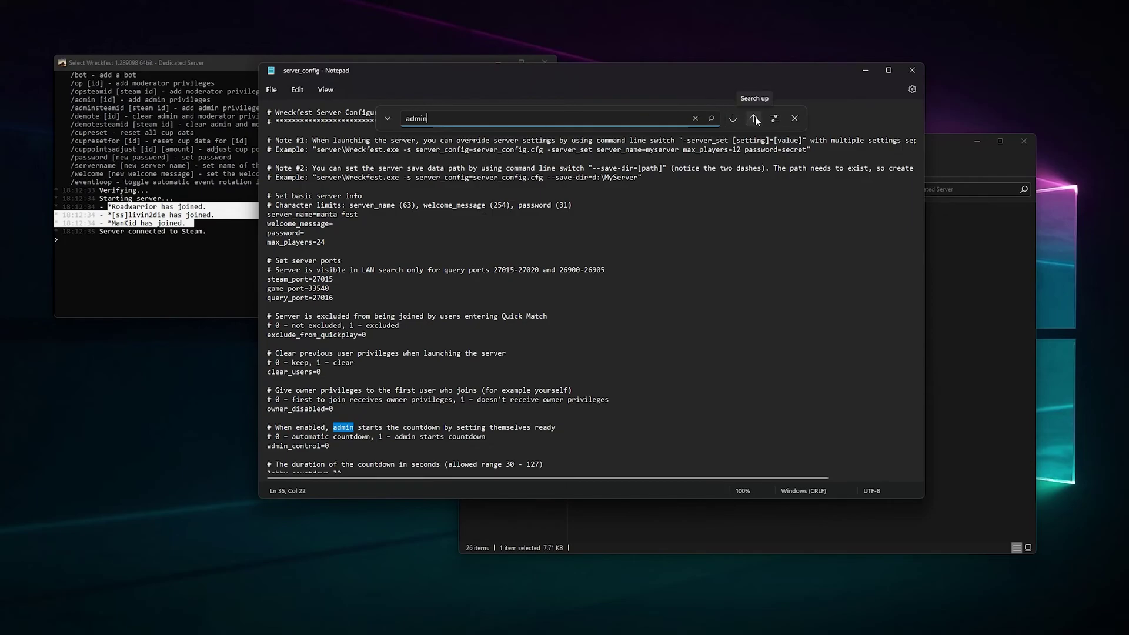
click(733, 119)
click(733, 119)
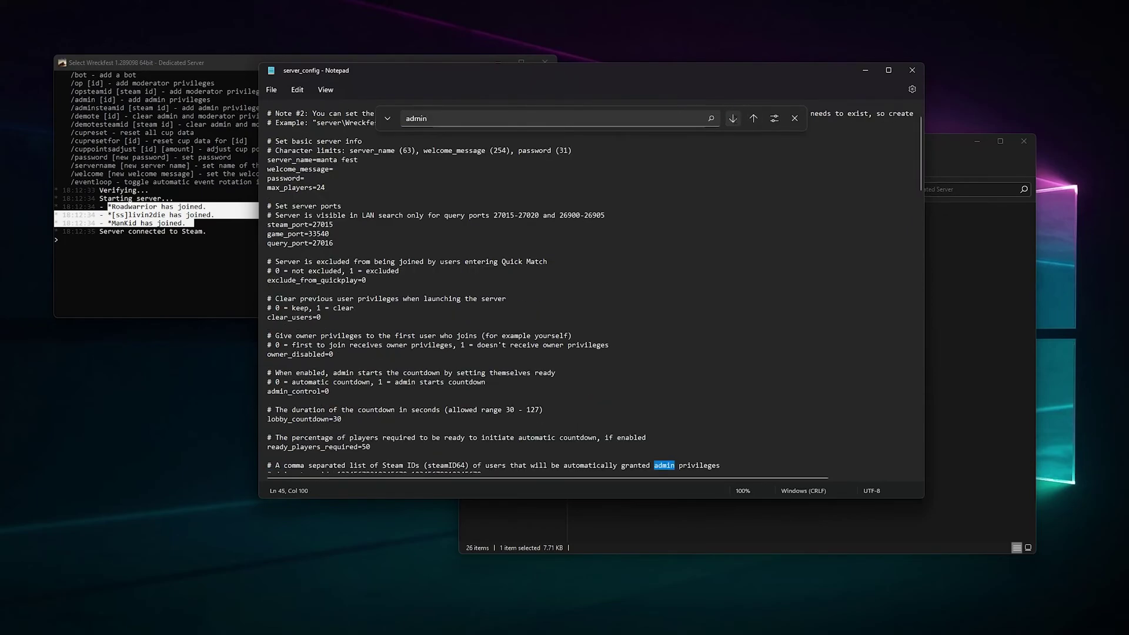
scroll(770, 312, down, 2)
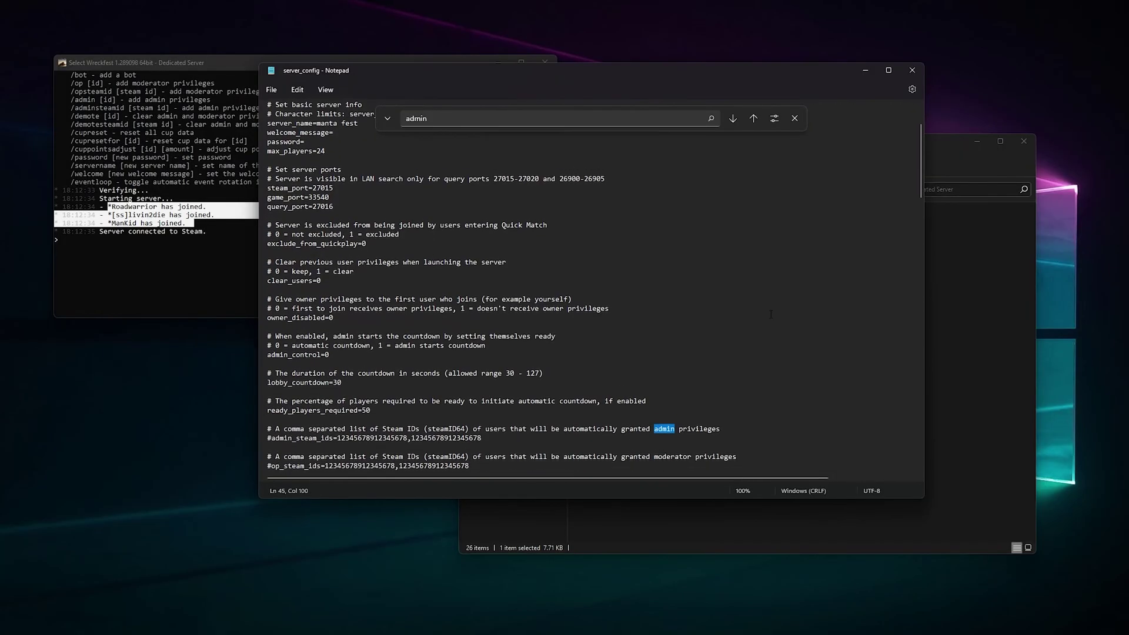
scroll(769, 313, down, 2)
scroll(770, 313, down, 2)
scroll(769, 313, down, 1)
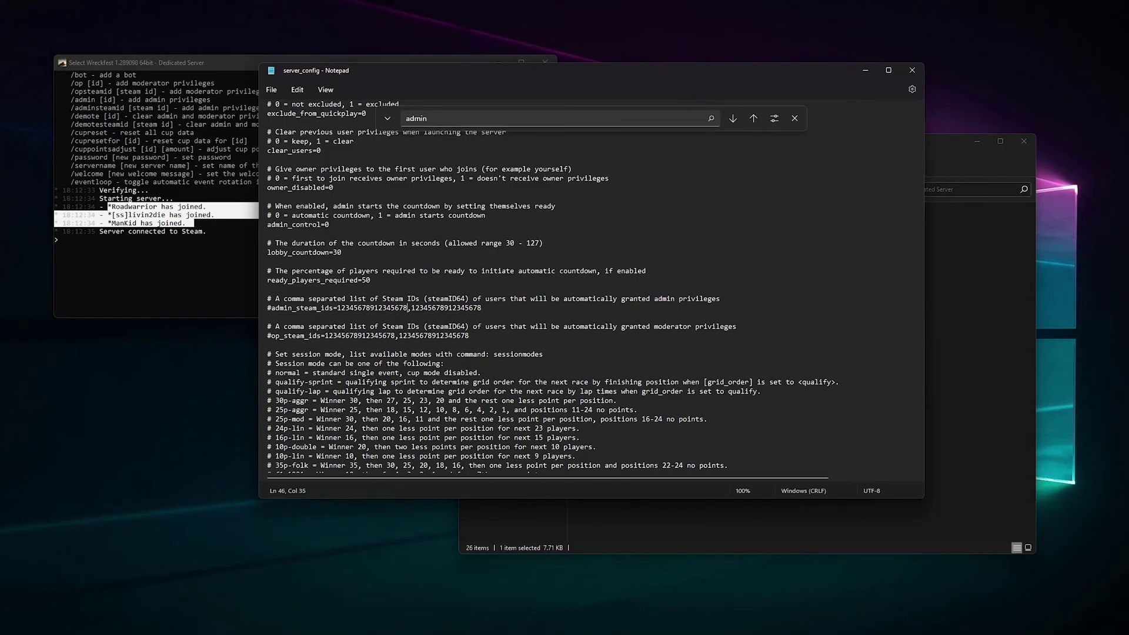
Select the sample Steam IDs in admin_steam_ids and op_steam_ids, then bring the server console forward.
drag(409, 308, 336, 307)
drag(325, 335, 396, 335)
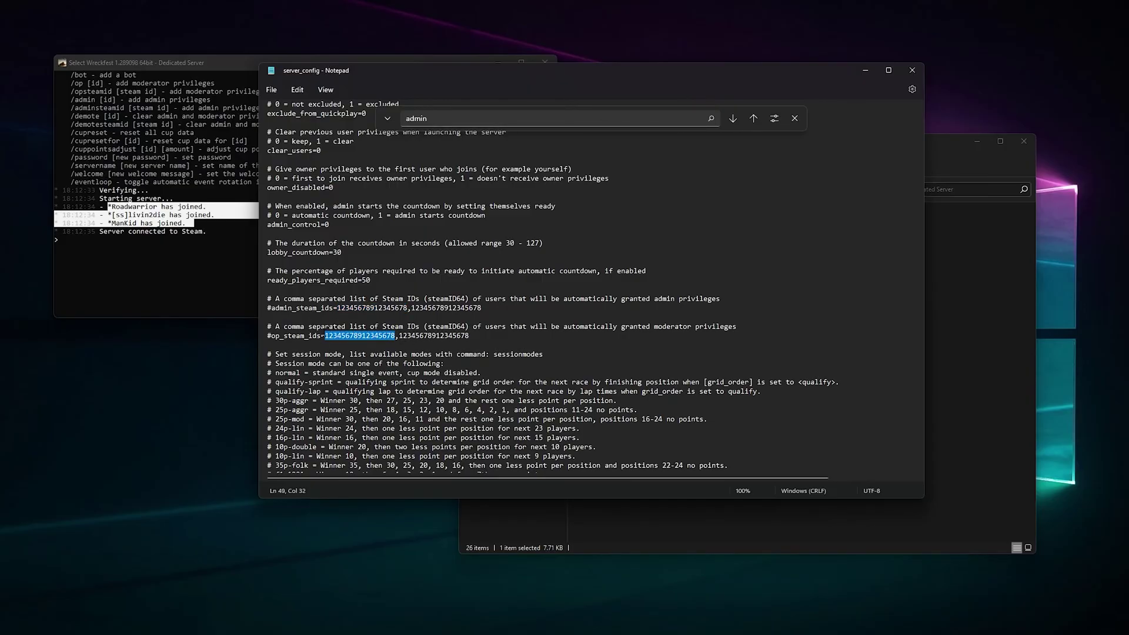
click(533, 345)
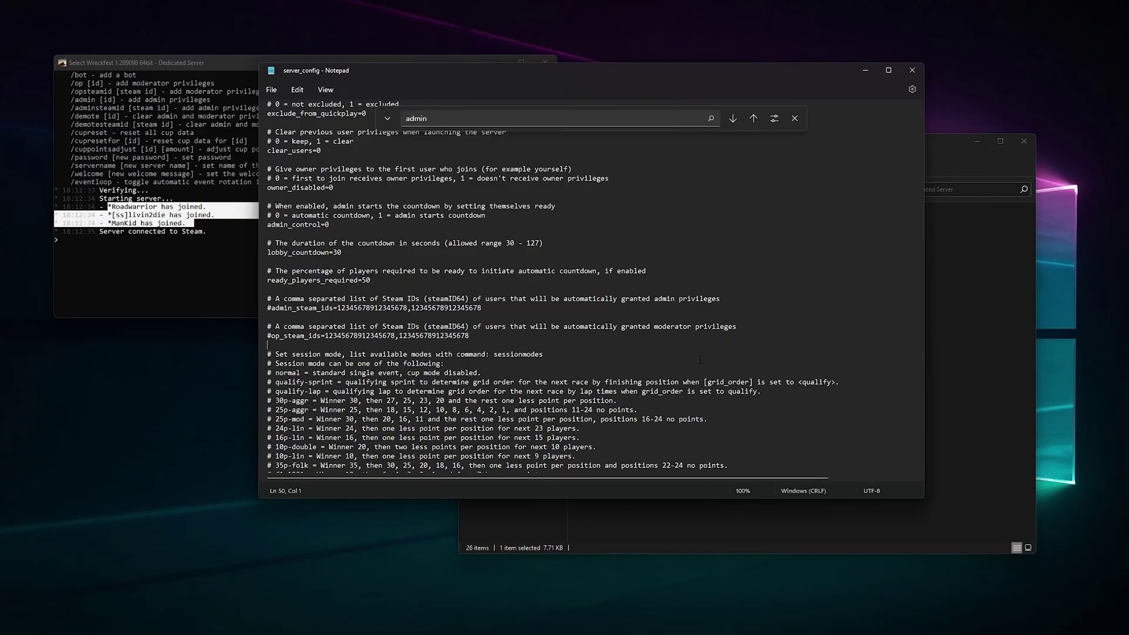
click(164, 268)
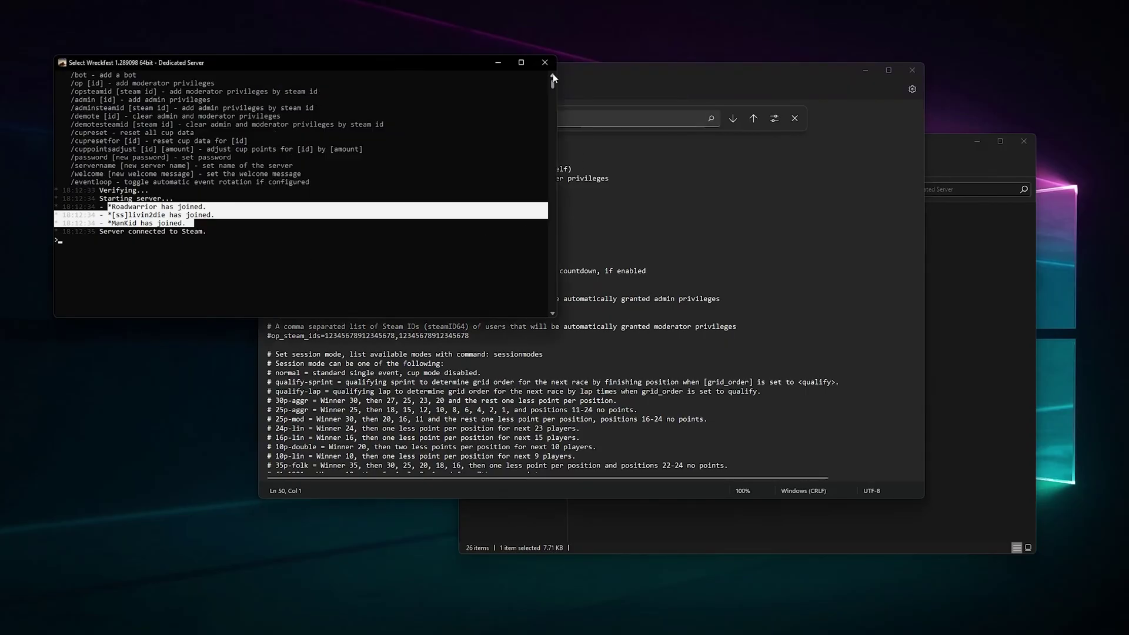